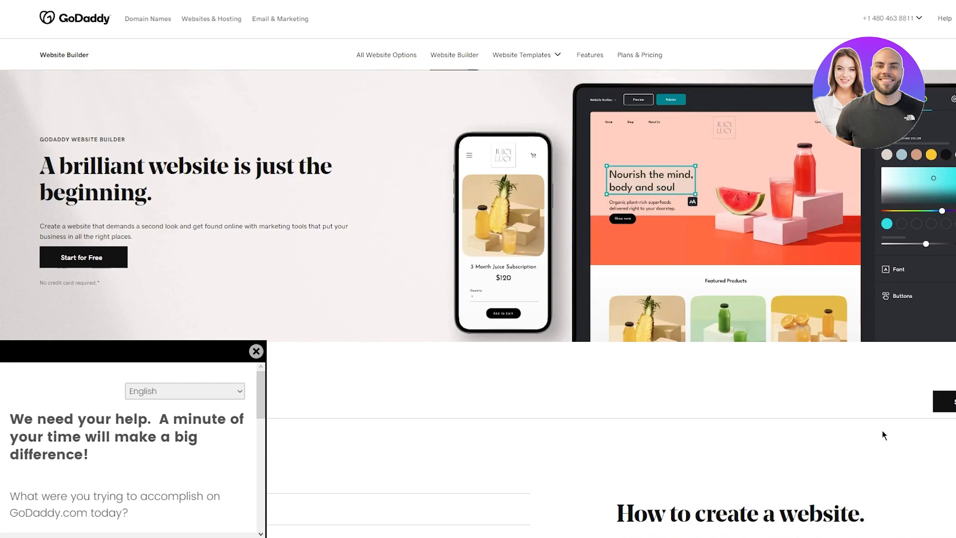
Start a free website, choose email sign-up, and paste the temporary email address
scroll(867, 274, down, 4)
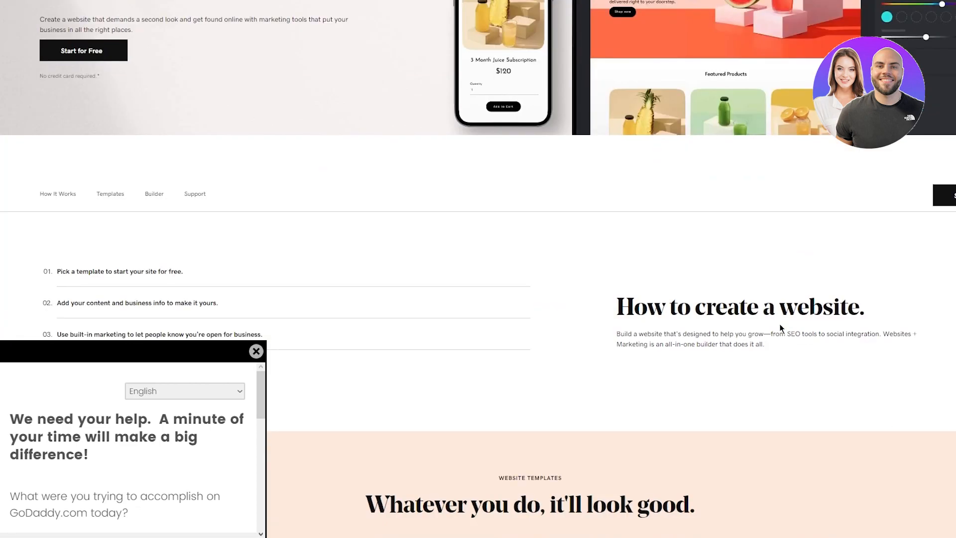
scroll(870, 275, up, 1)
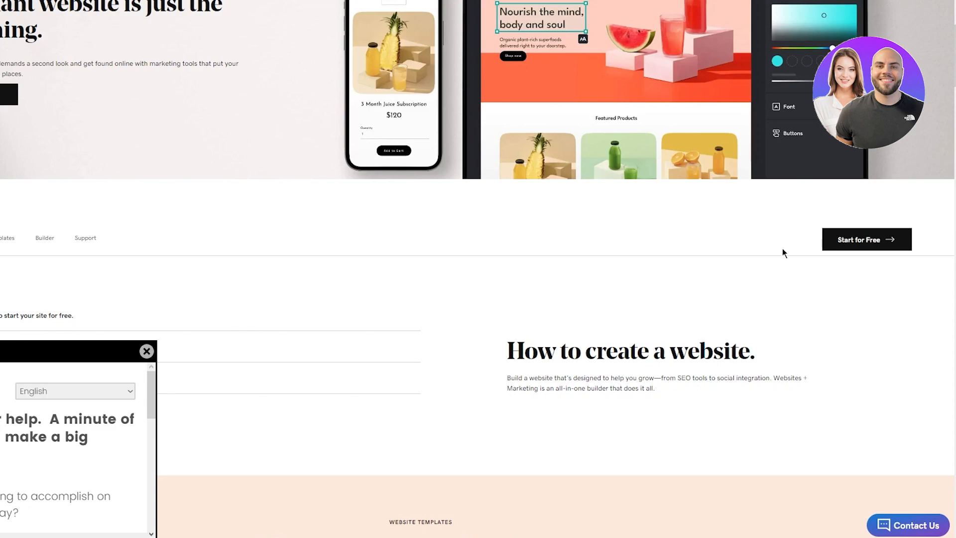
click(845, 238)
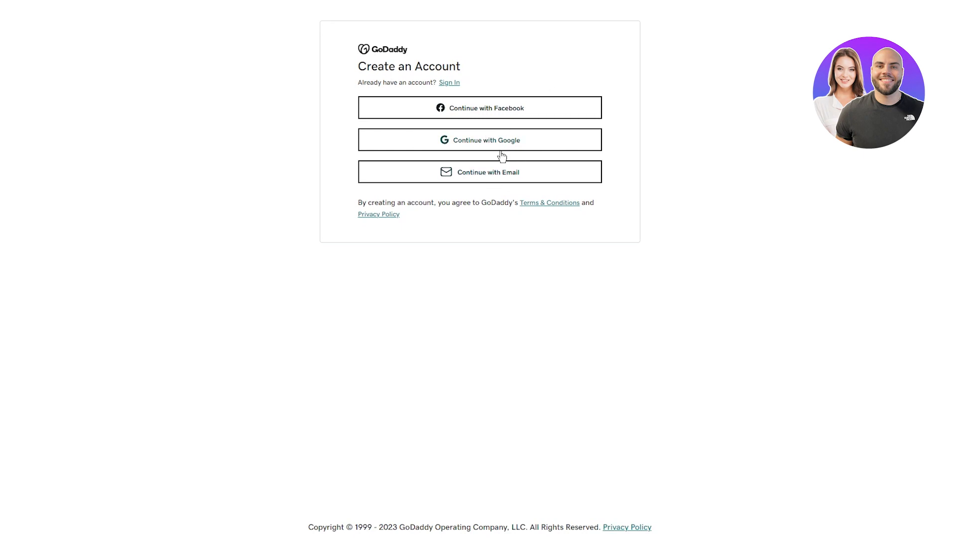
click(503, 171)
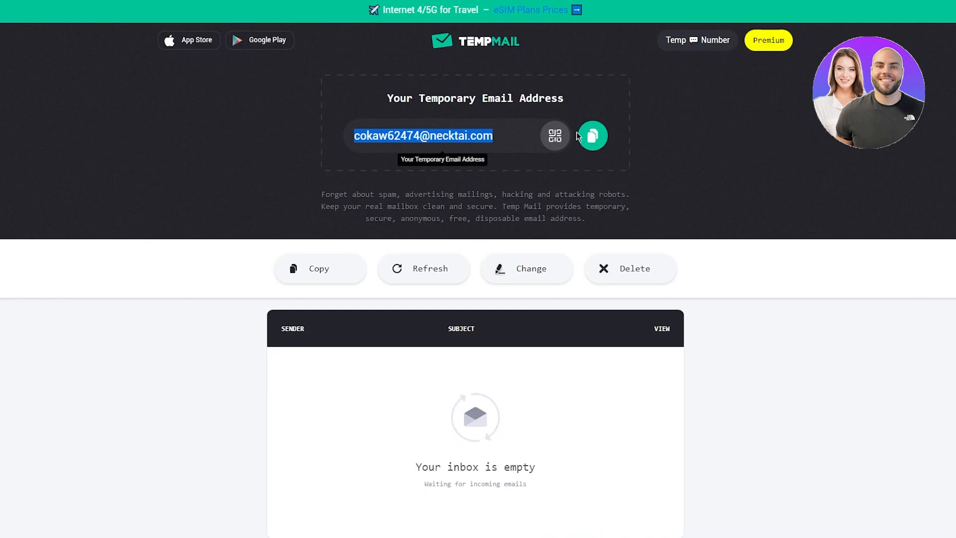
click(583, 137)
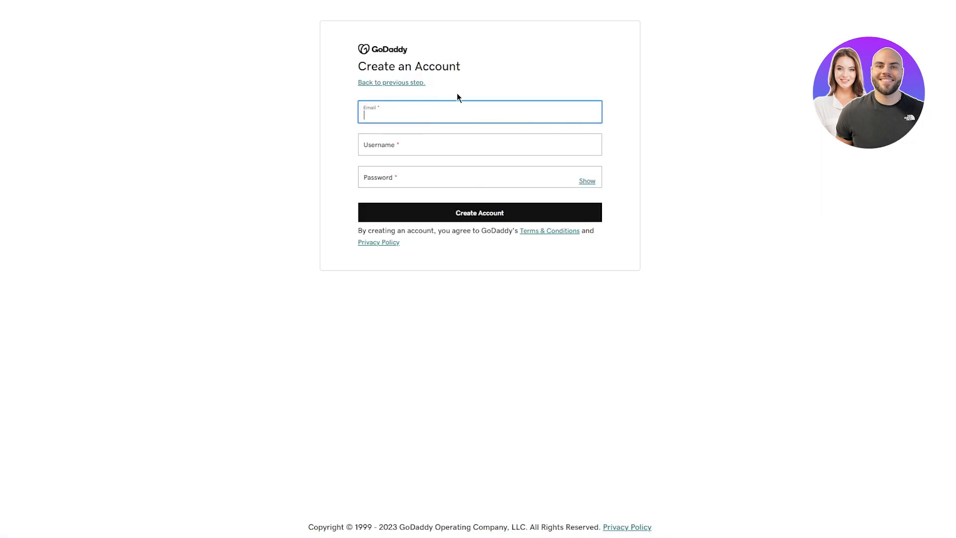
key(ctrl+v)
Set an account password, create the account, and send the verification code
click(484, 148)
click(437, 177)
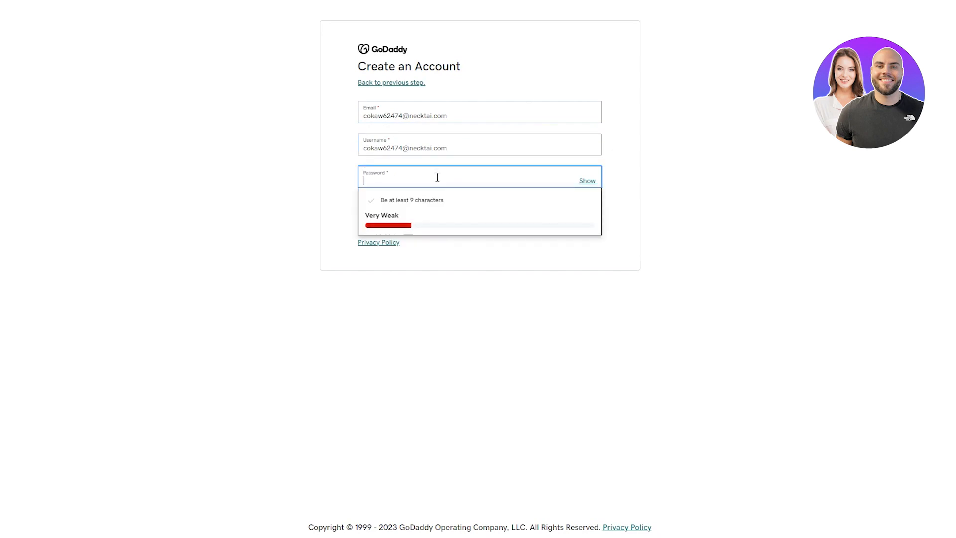
text(•••••••)
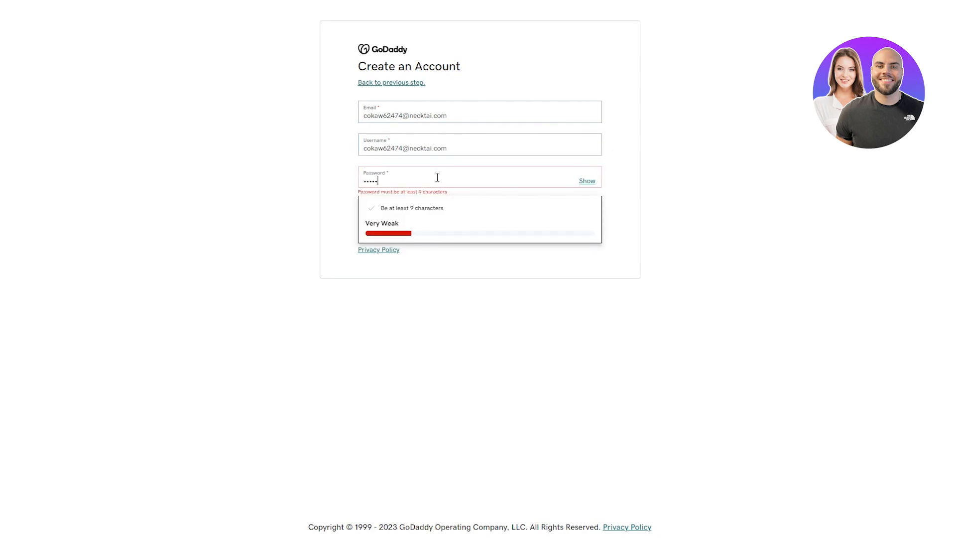
text(••)
click(321, 204)
click(413, 211)
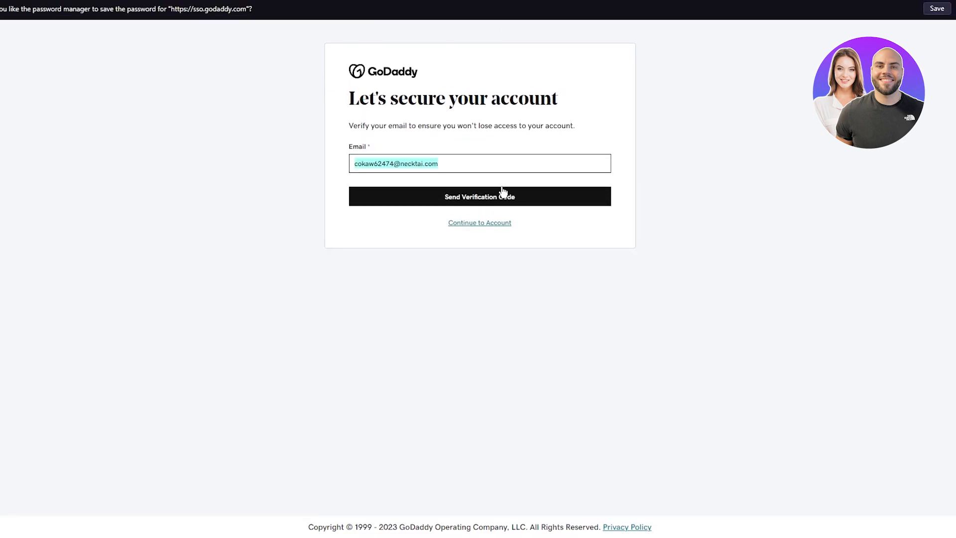
click(487, 199)
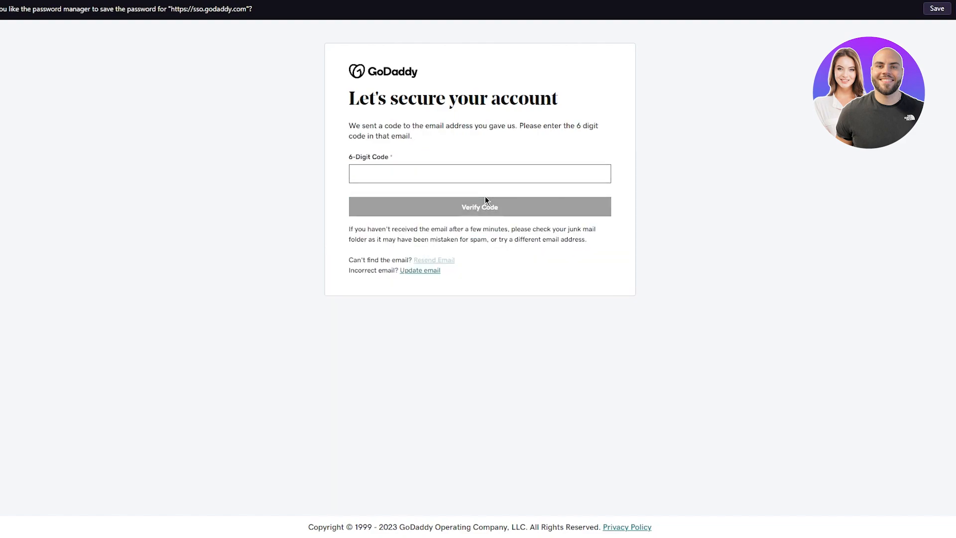
Read the code in GoDaddy's 'Verify your email.' message in Temp Mail, then return to GoDaddy
key(ctrl+Tab)
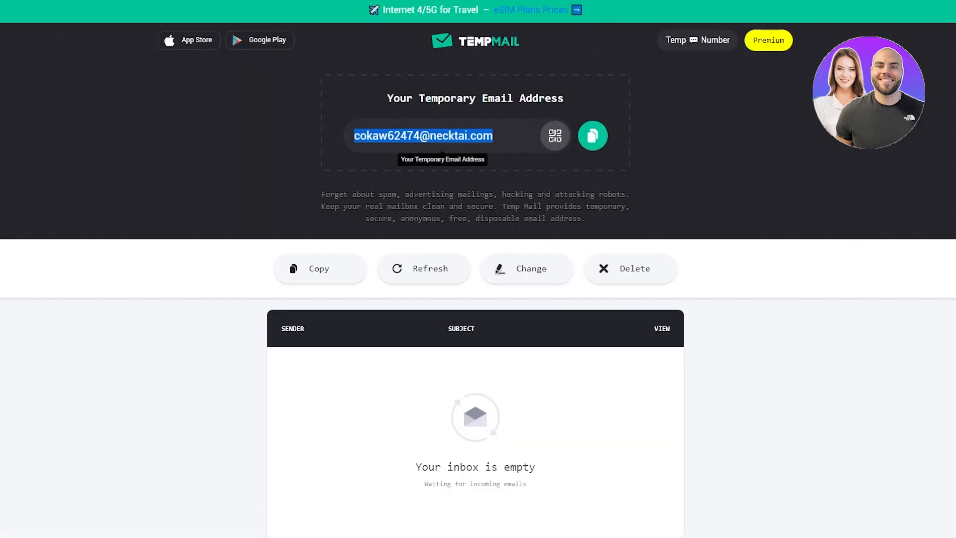
click(556, 393)
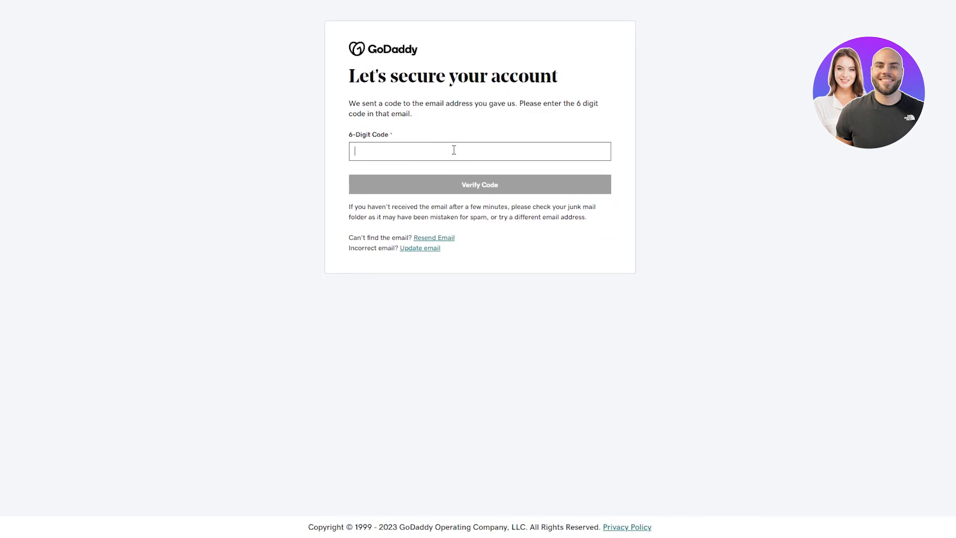
key(ctrl+Tab)
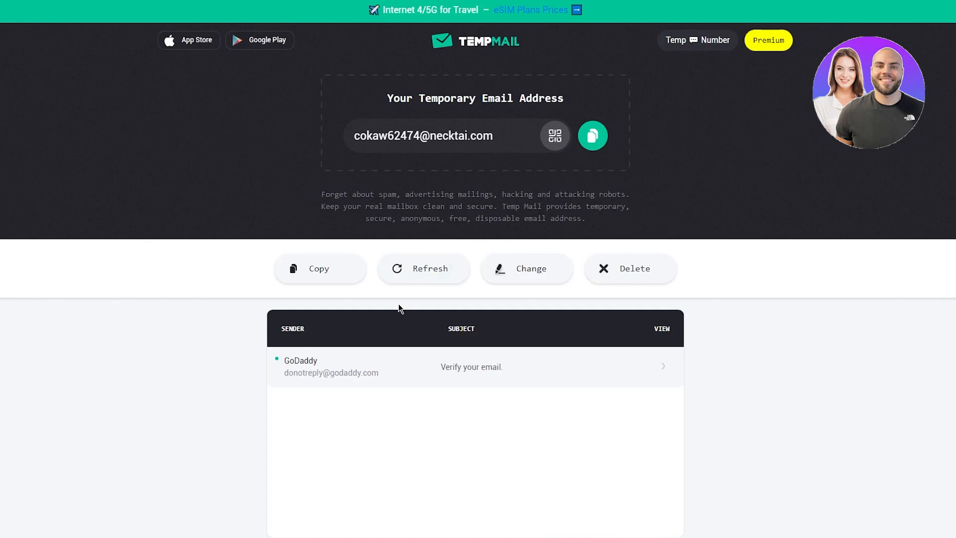
click(431, 370)
scroll(432, 371, down, 4)
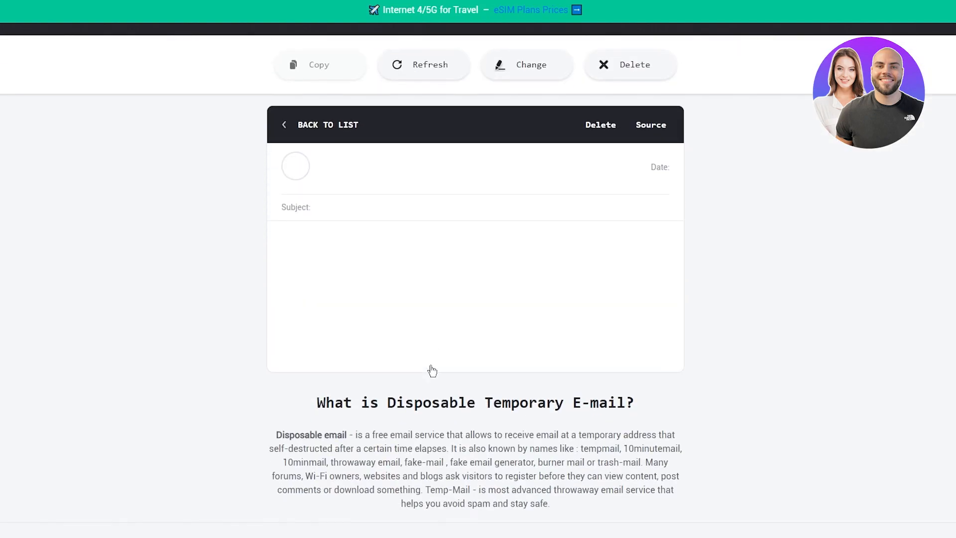
scroll(539, 212, down, 1)
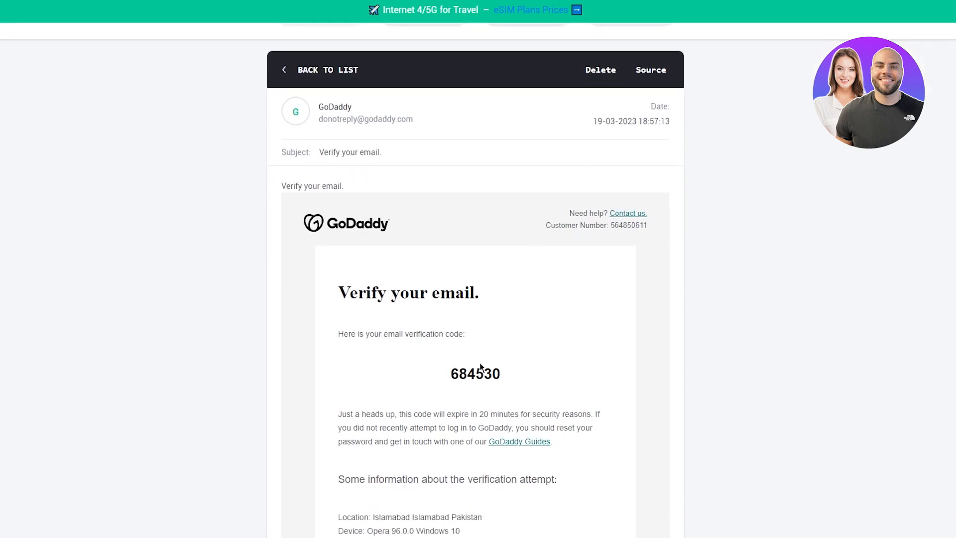
click(299, 0)
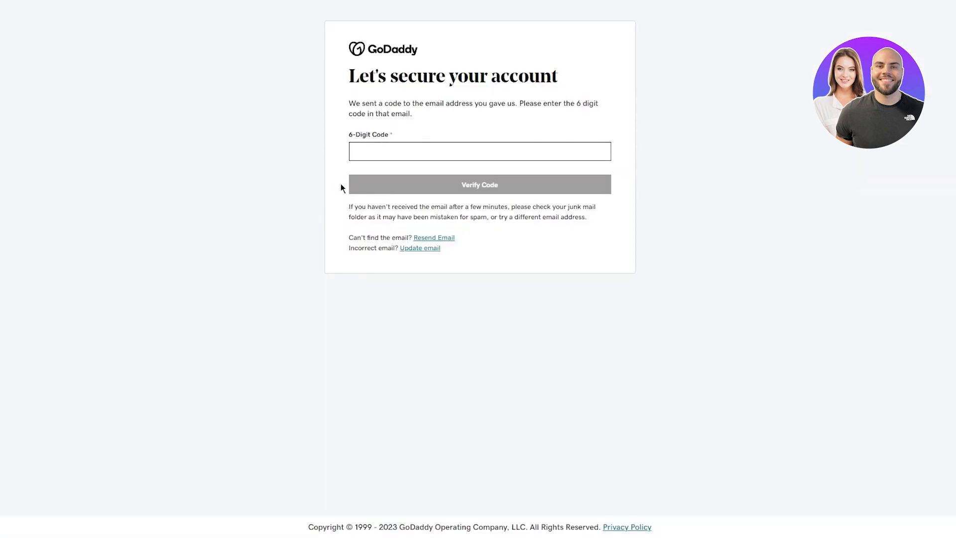
Enter the 6-digit verification code, verify it, and continue into the new account
click(402, 186)
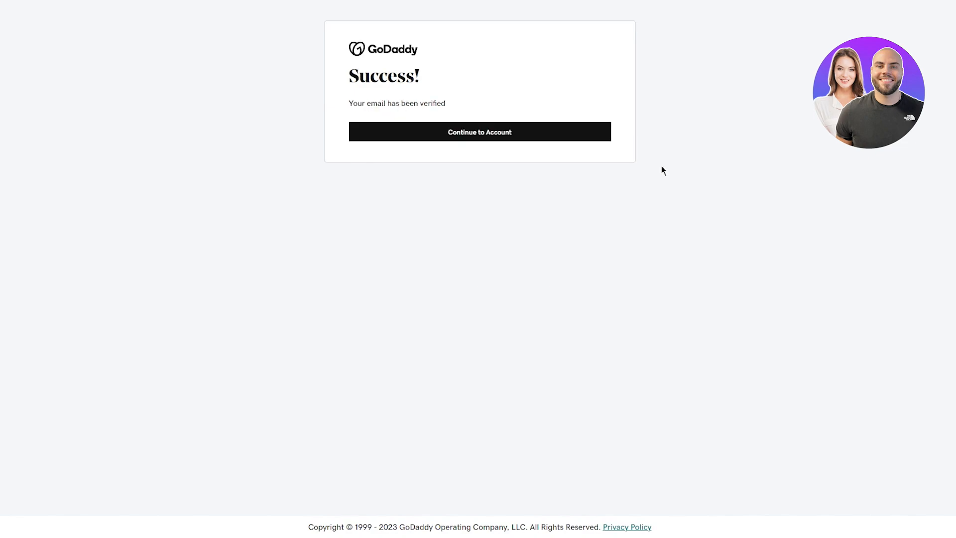
click(572, 133)
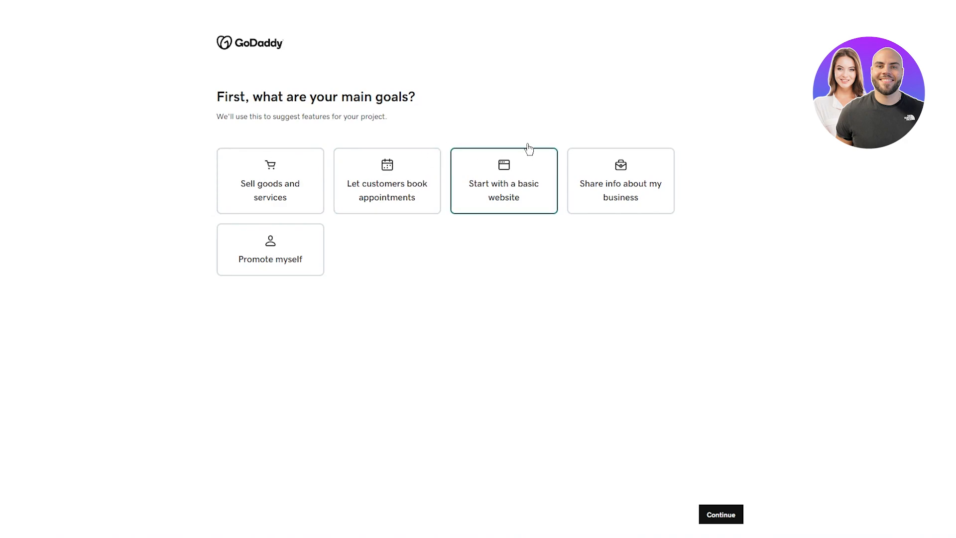
Choose 'Start with a basic website' as the goal and Art Gallery as the category
click(508, 173)
click(712, 515)
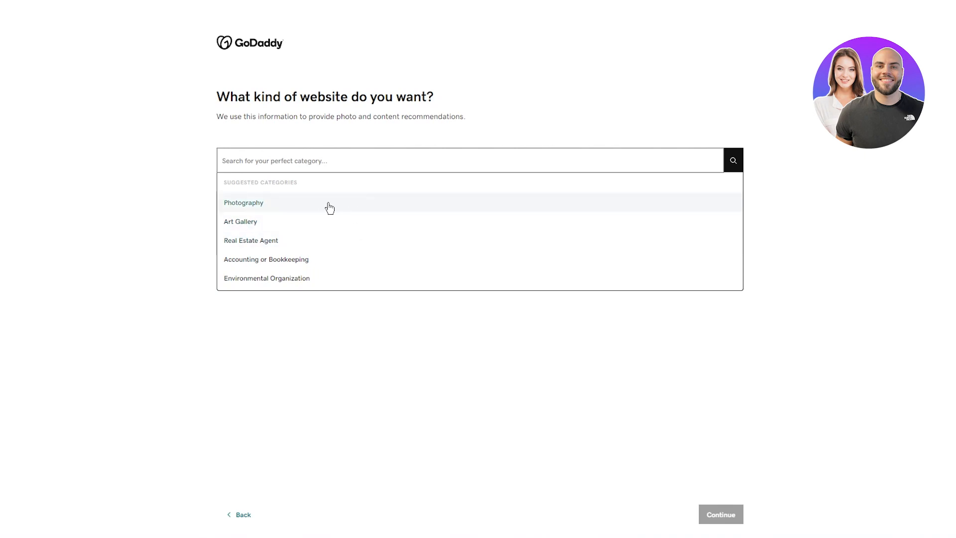
click(276, 229)
click(715, 520)
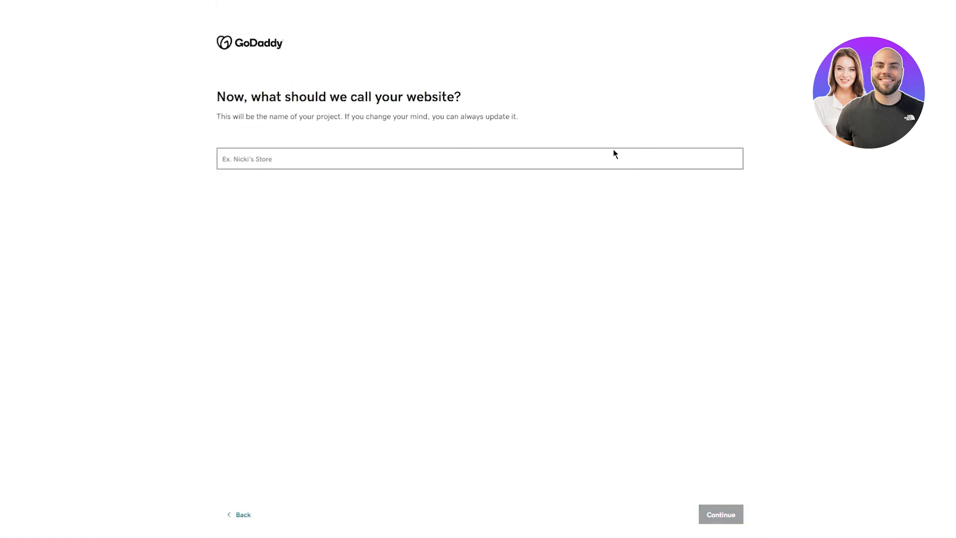
Enter 'Van Gogh Central' as the website name and continue
click(485, 157)
text(van Gogh Cem)
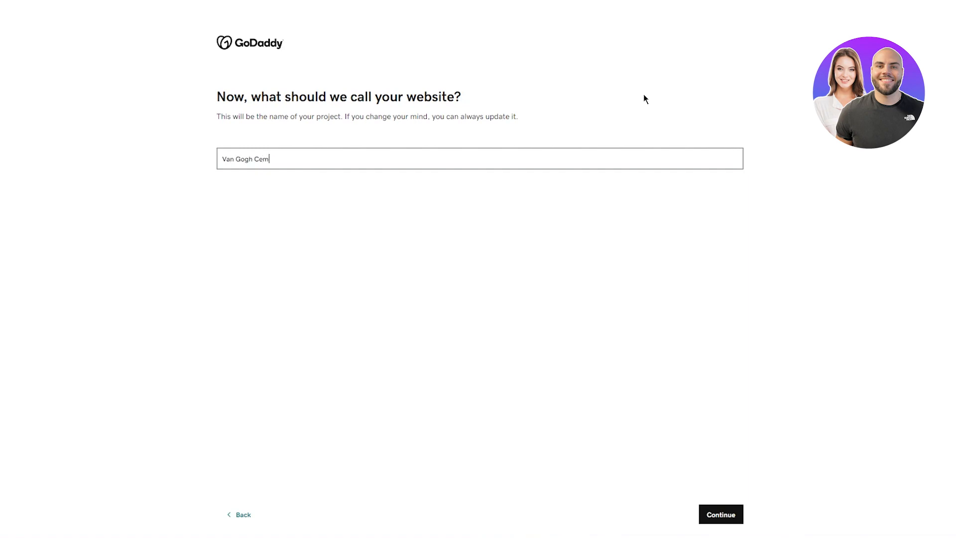
text(ntral)
click(708, 521)
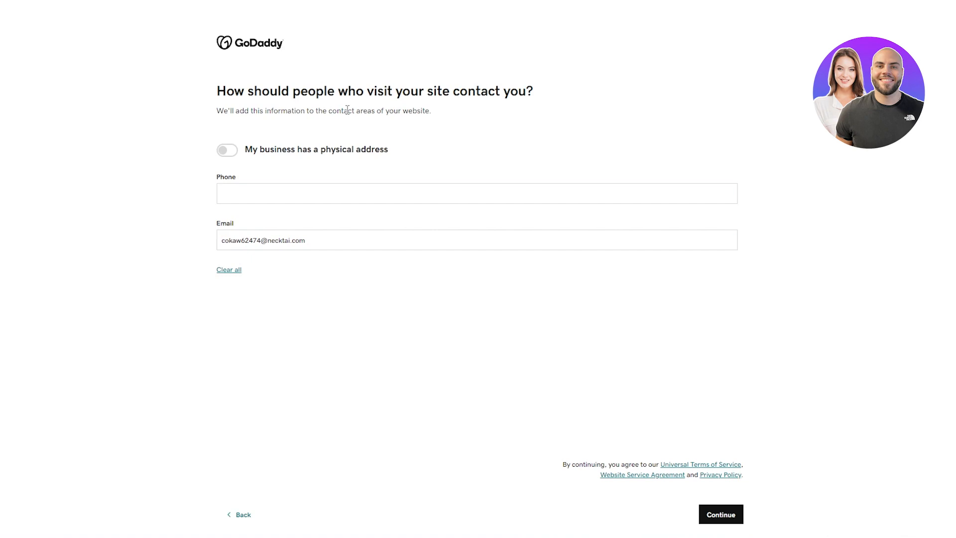
Leave the phone number empty, dismiss its autofill suggestions, and finish setup to build the site
click(268, 195)
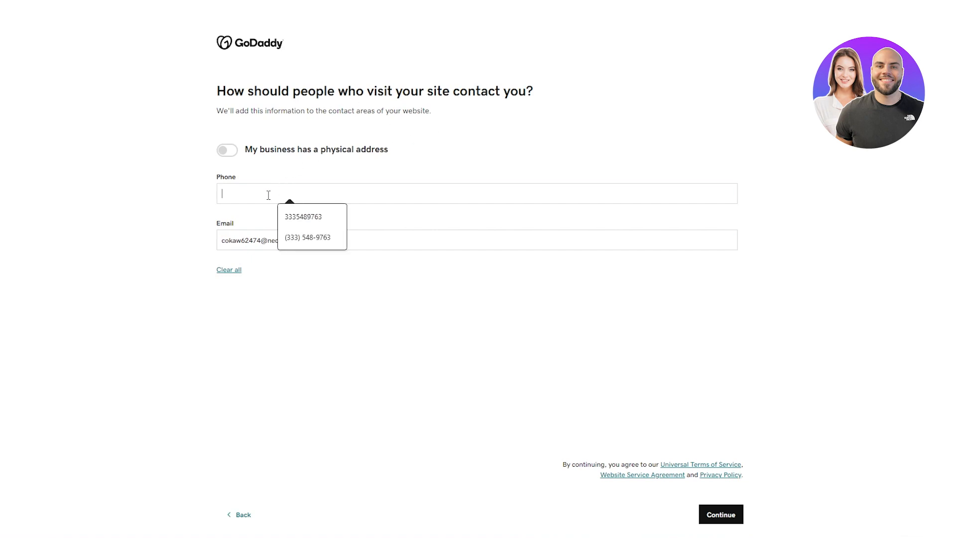
click(400, 189)
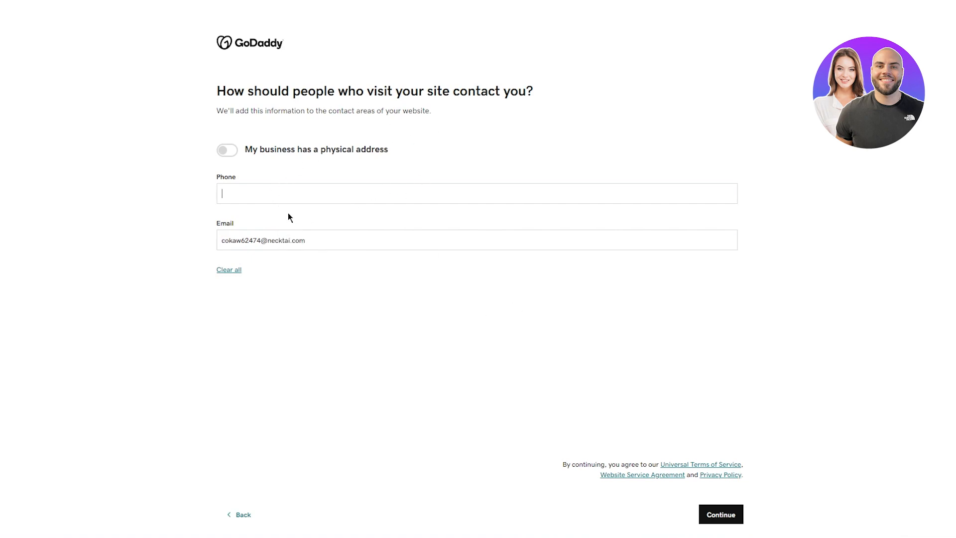
click(720, 517)
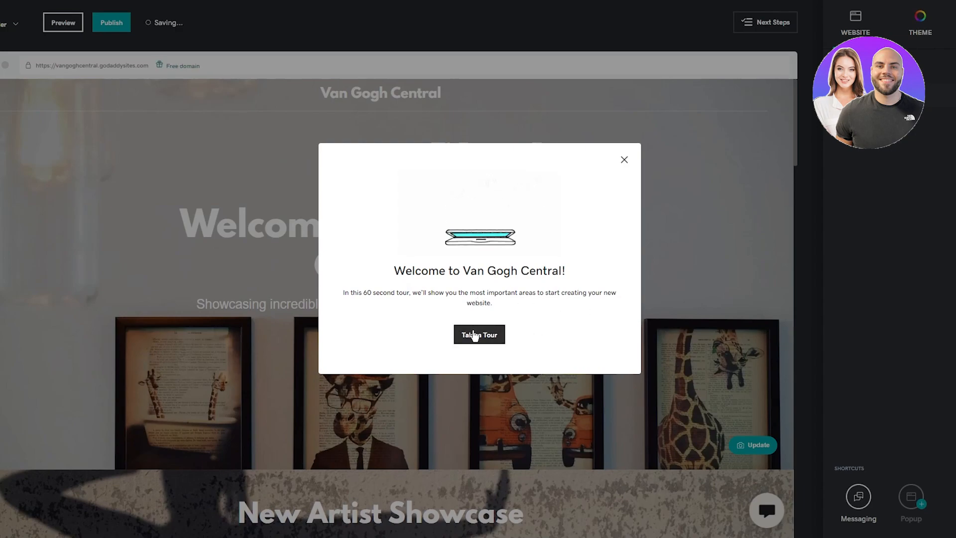
Go through all four steps of the editor welcome tour and dismiss the follow-up tip
click(468, 336)
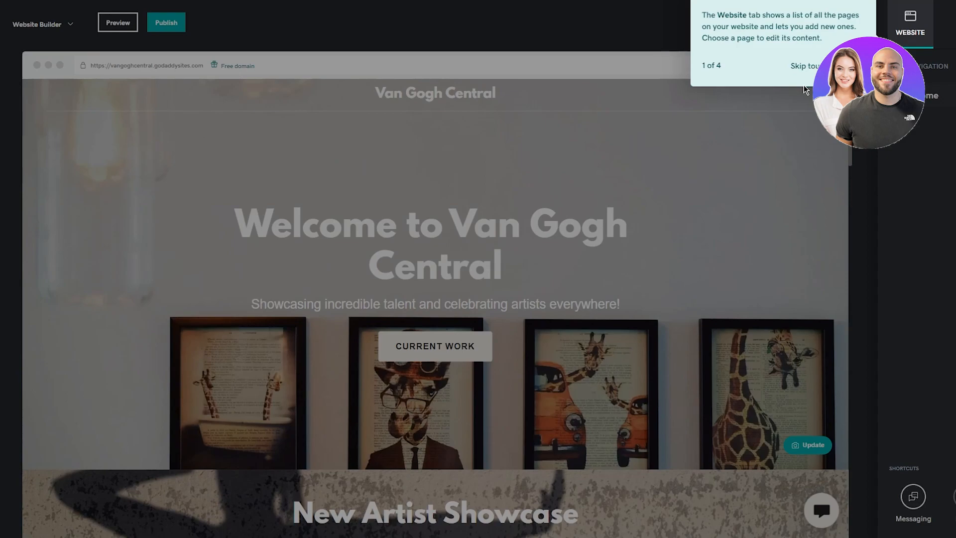
click(847, 66)
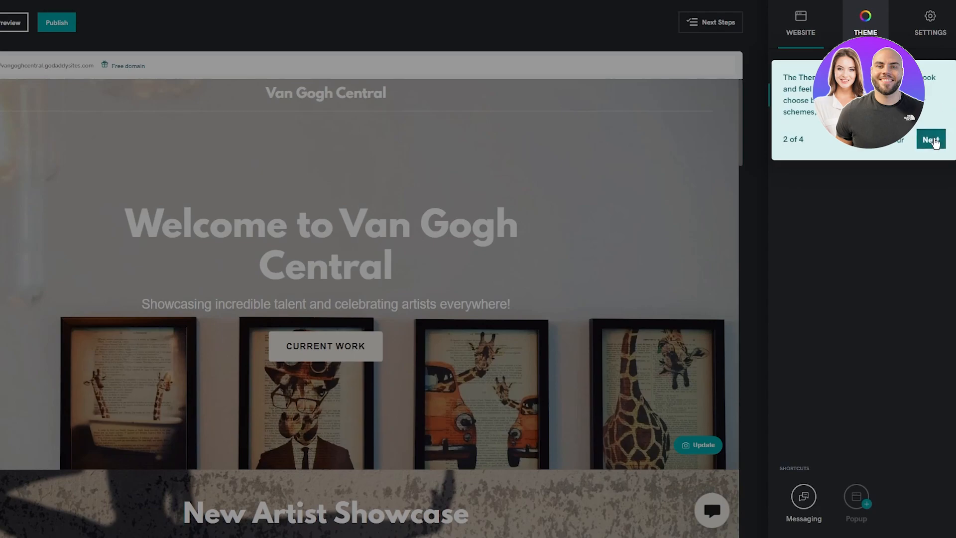
click(931, 140)
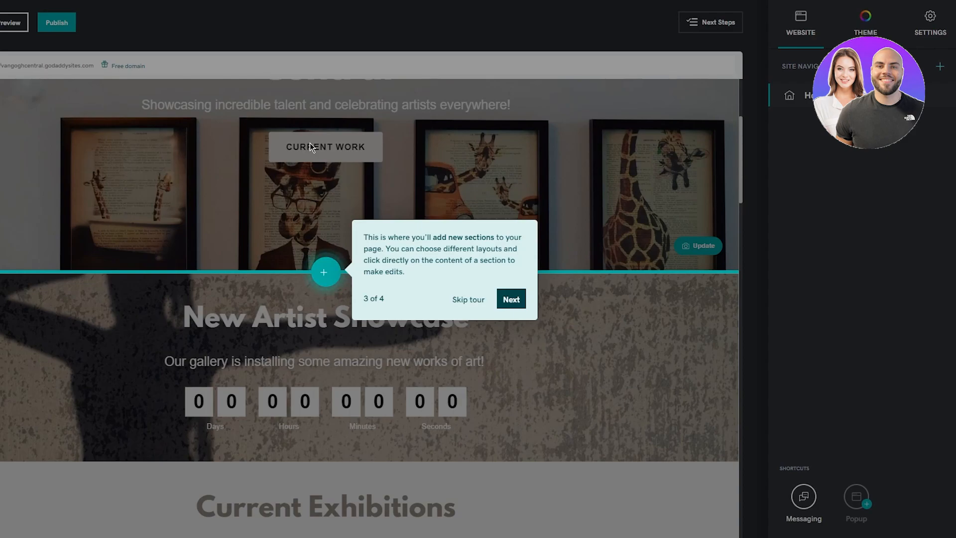
click(510, 299)
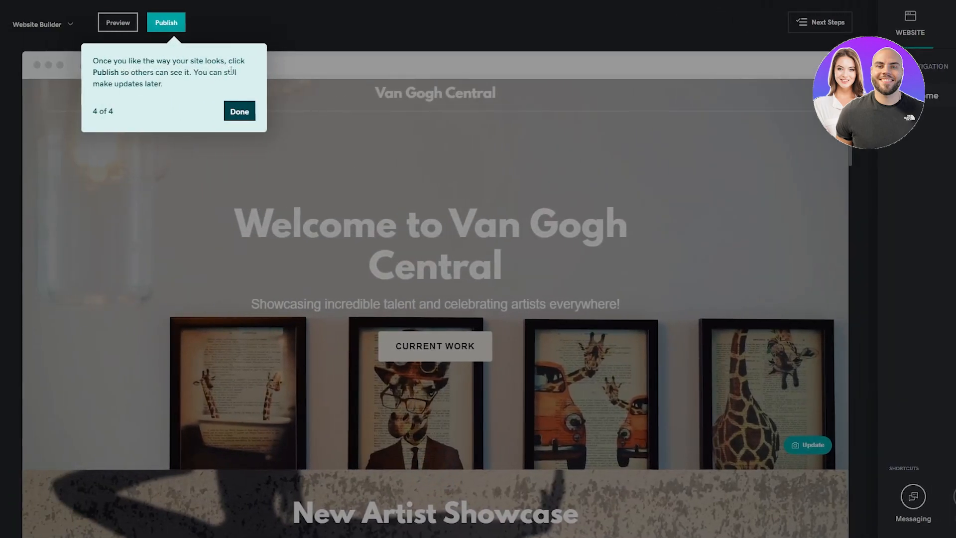
click(236, 117)
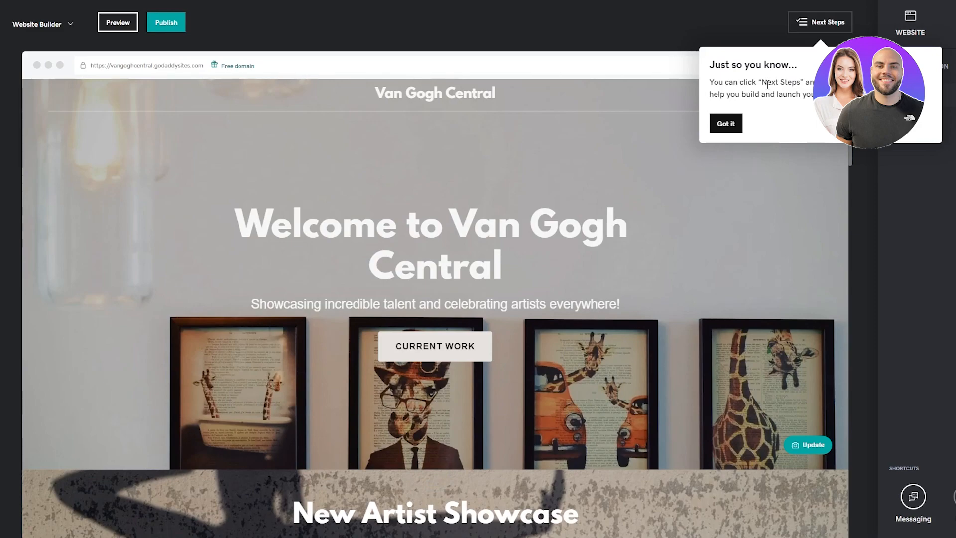
click(727, 123)
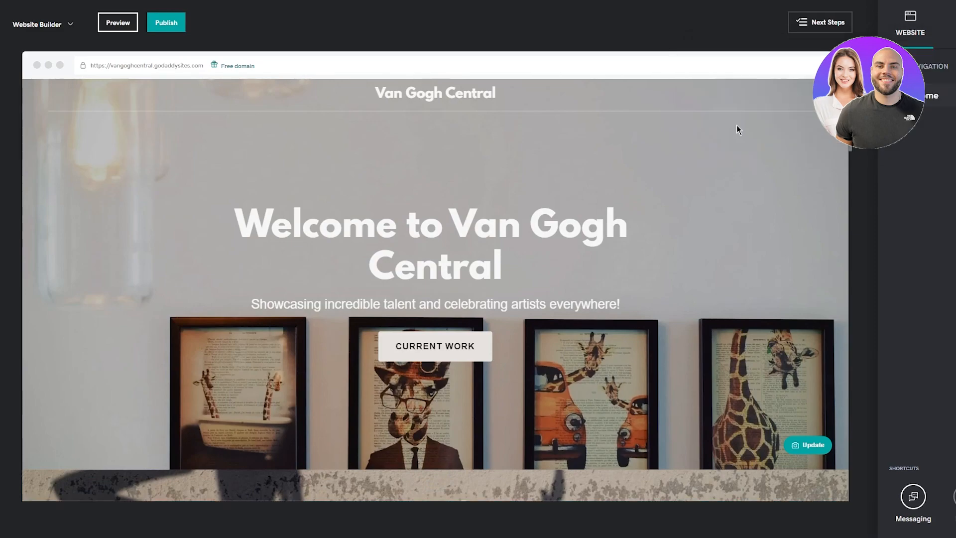
Review the homepage and editor menu, then open the header settings from the site logo
scroll(632, 311, down, 2)
scroll(632, 307, down, 10)
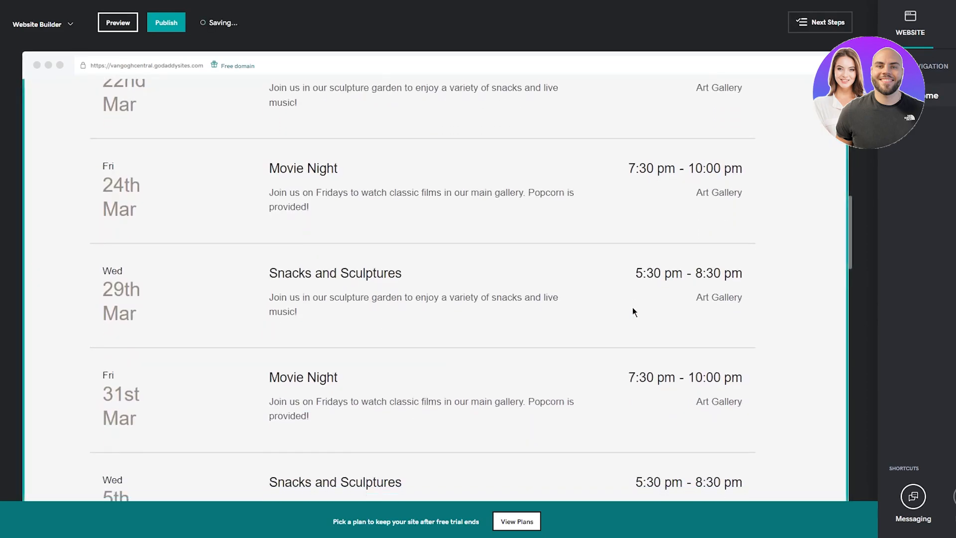
scroll(633, 307, up, 10)
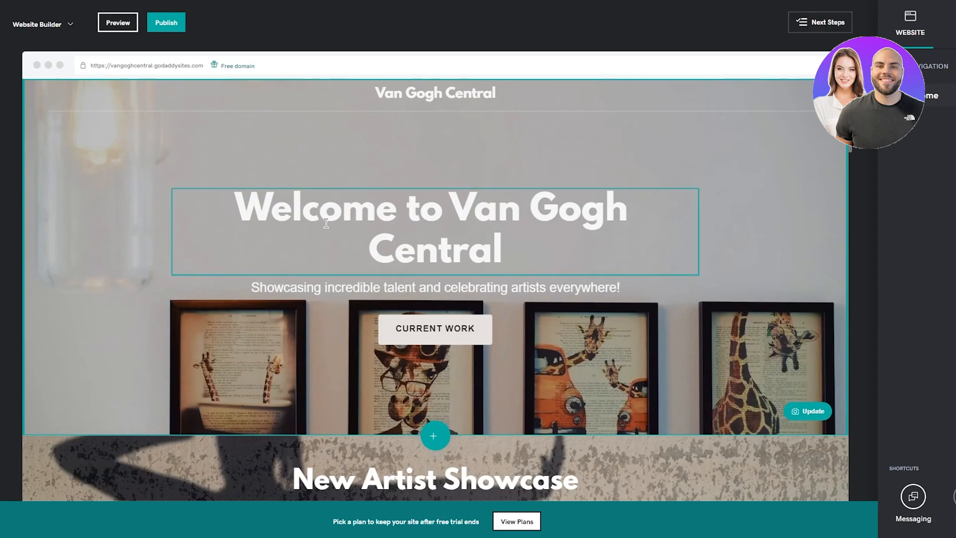
scroll(306, 164, down, 8)
scroll(306, 167, down, 10)
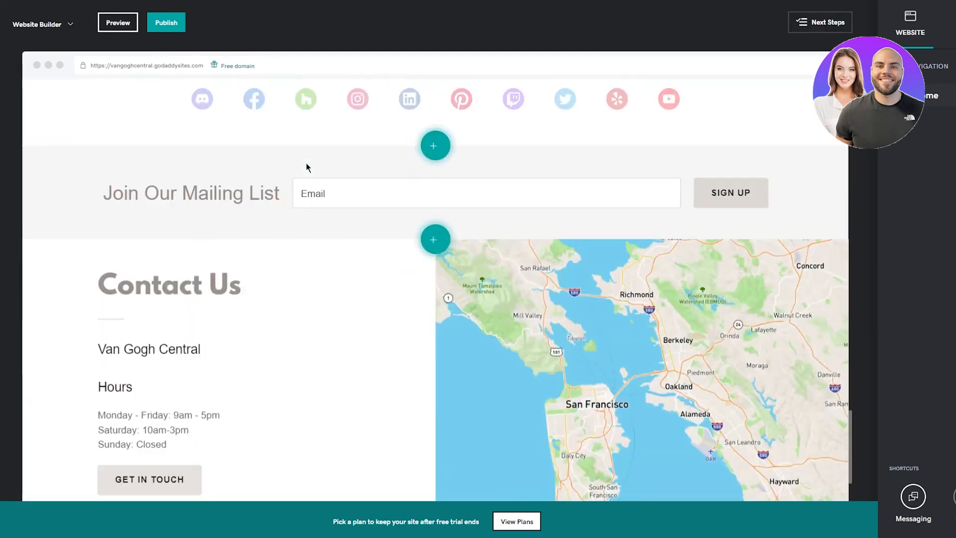
scroll(306, 167, up, 5)
scroll(306, 164, up, 6)
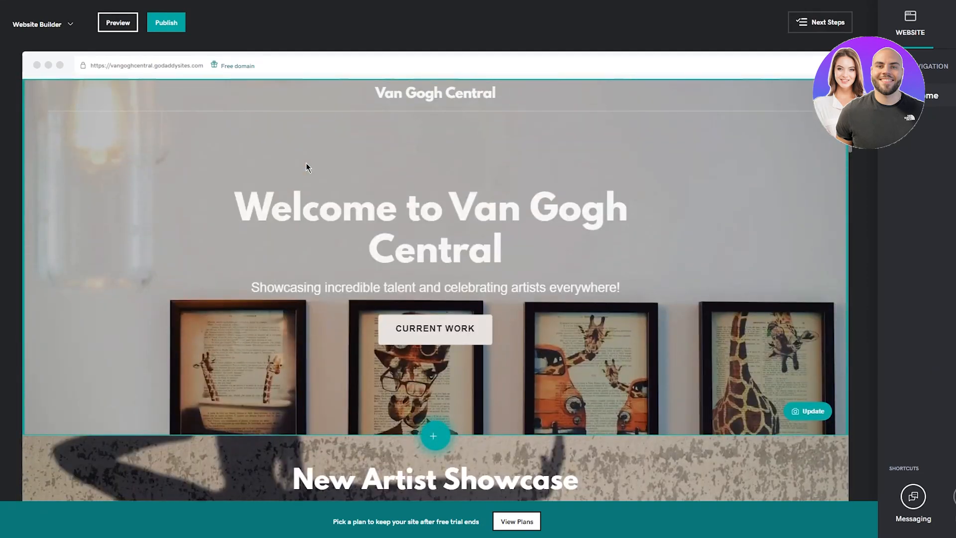
click(72, 26)
click(72, 27)
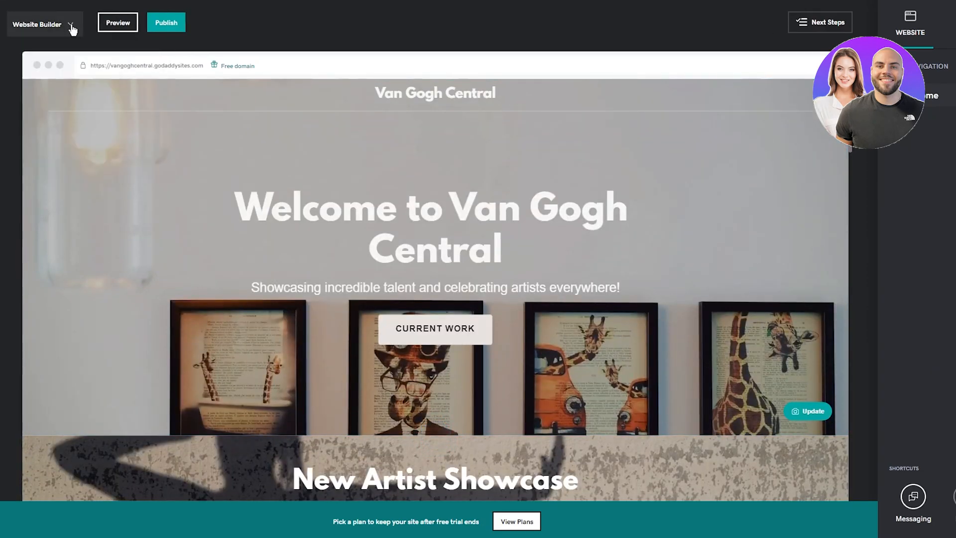
double_click(427, 95)
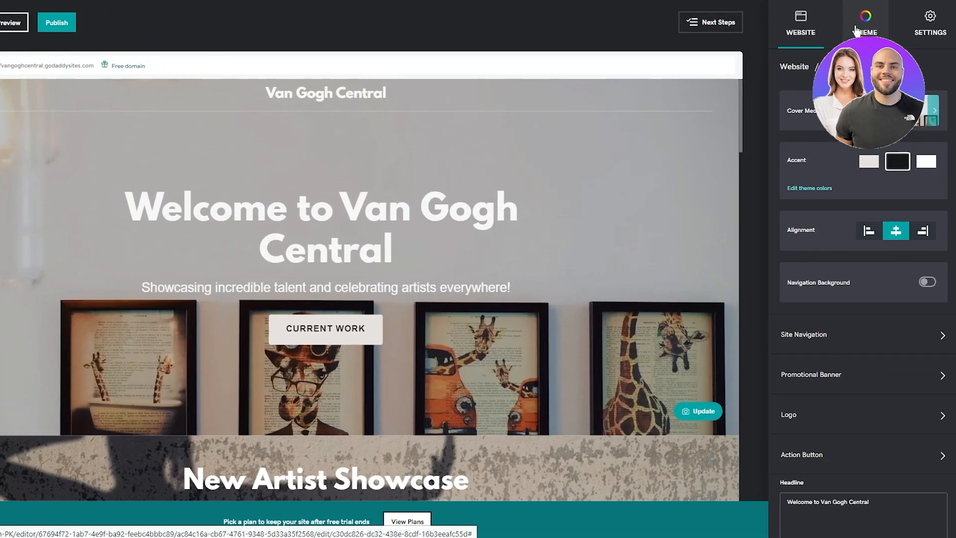
Browse 'Try a new look' under THEME, comparing previews like Urban, Script, Spaces and Bright
click(866, 31)
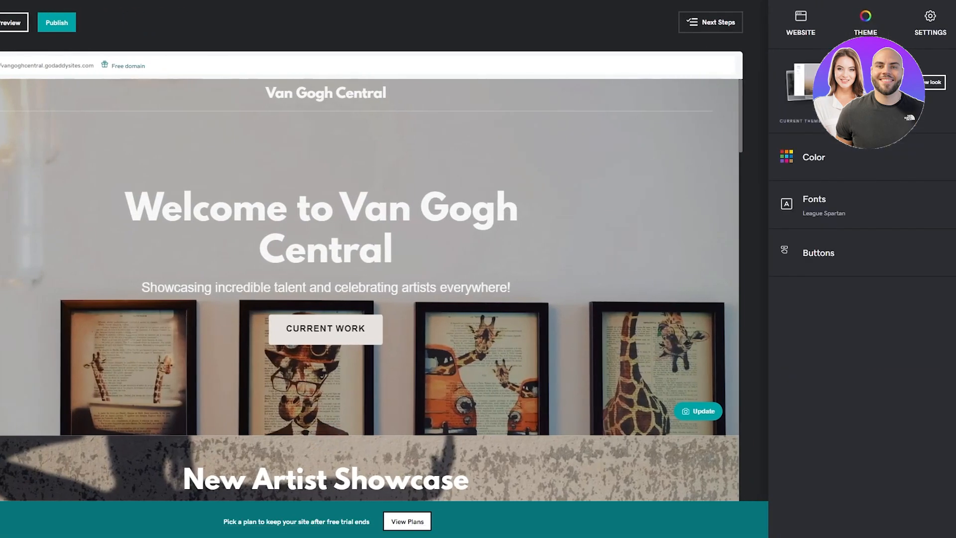
click(934, 82)
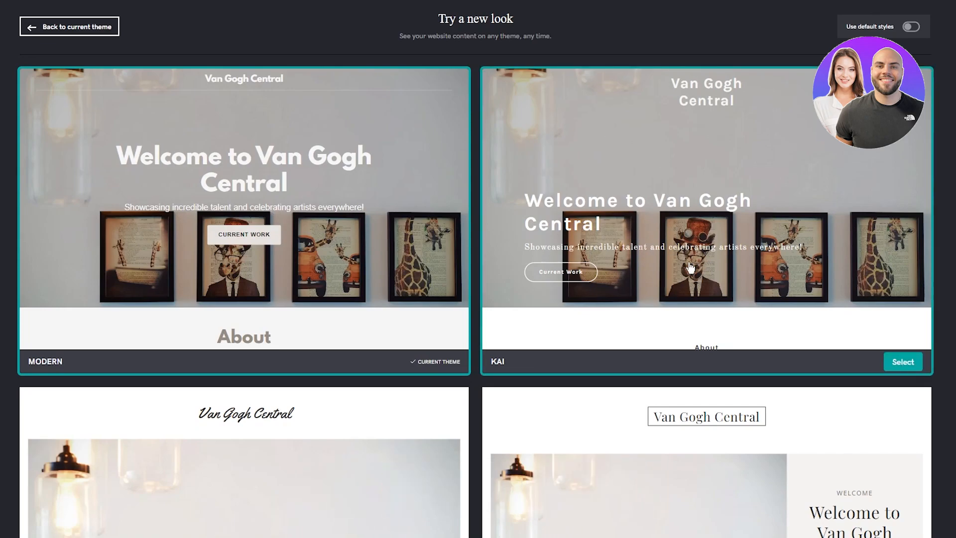
scroll(707, 242, down, 5)
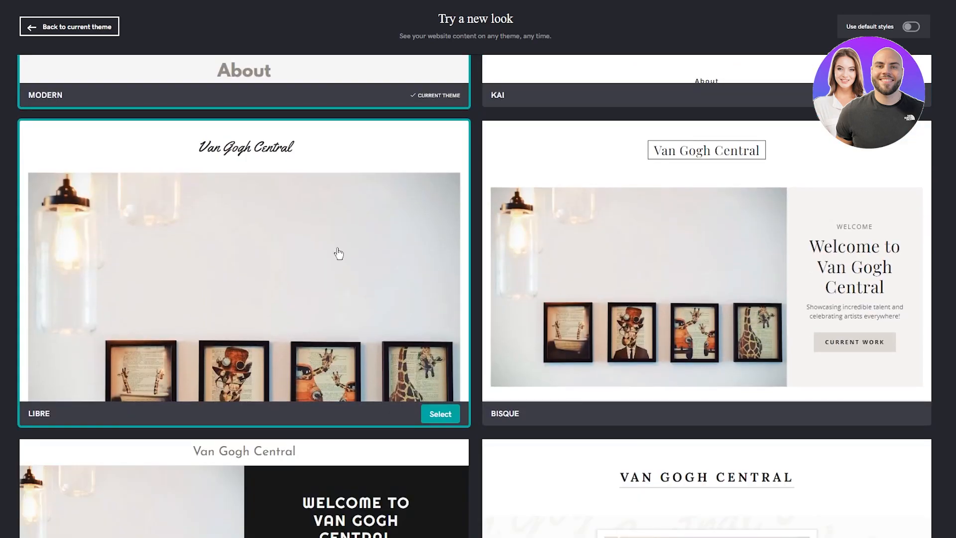
scroll(659, 256, down, 5)
scroll(687, 325, down, 3)
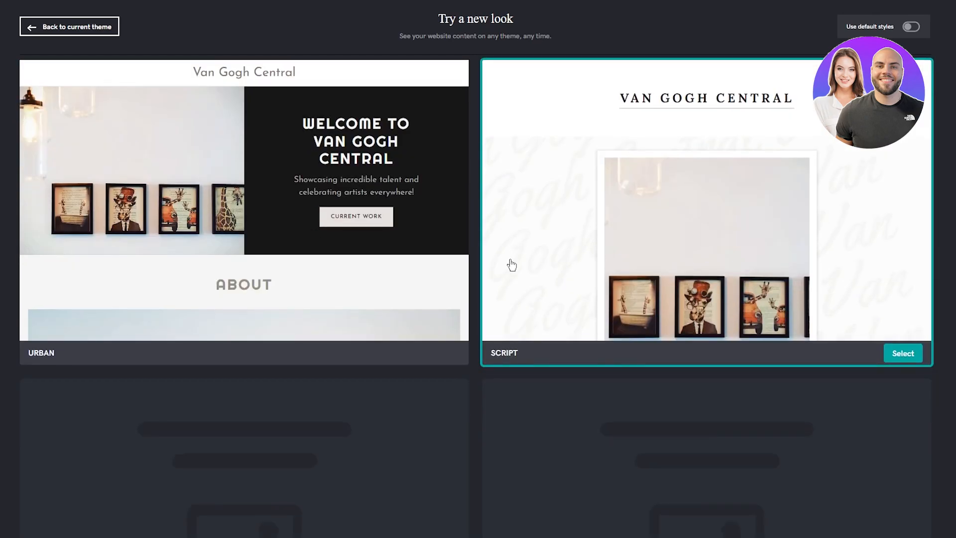
scroll(689, 261, down, 4)
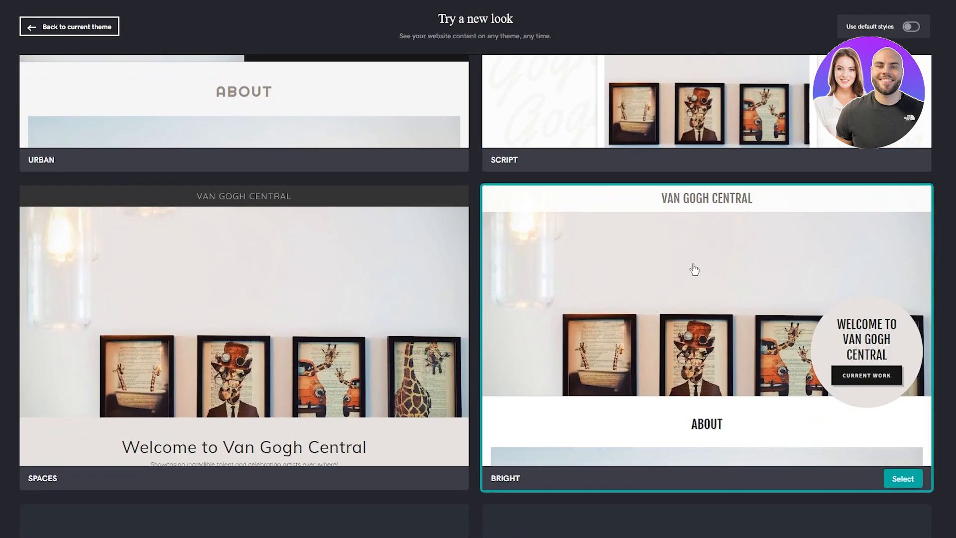
scroll(301, 327, down, 6)
scroll(303, 326, up, 9)
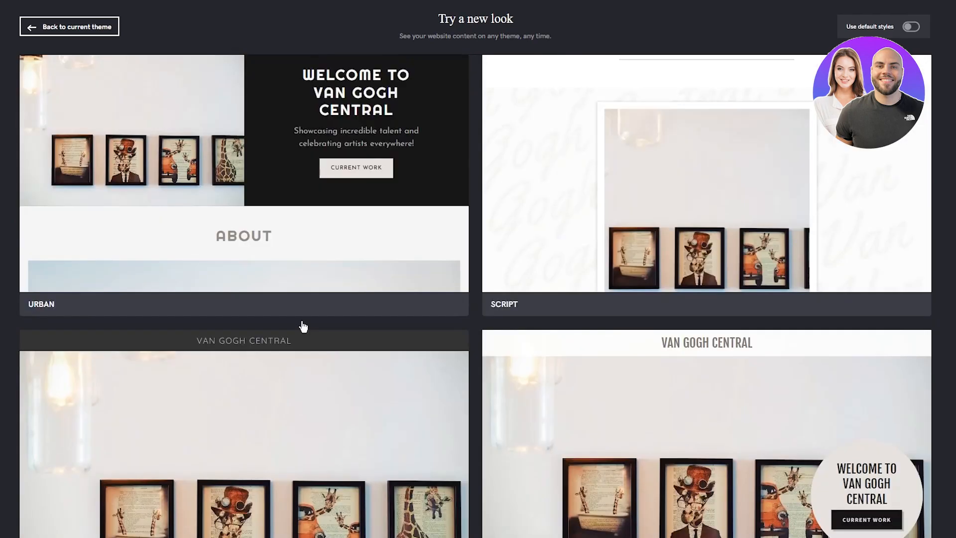
scroll(303, 327, up, 8)
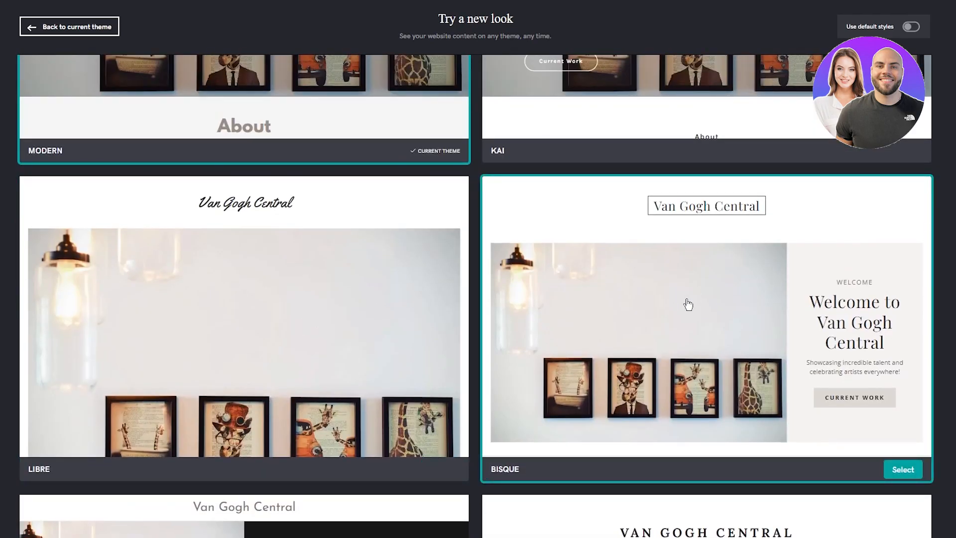
scroll(712, 289, down, 7)
scroll(715, 288, down, 6)
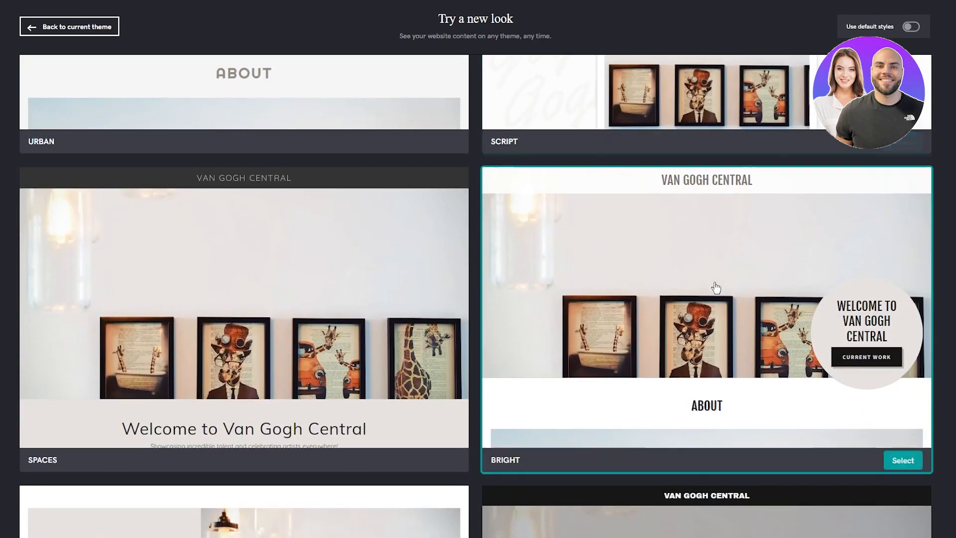
scroll(715, 288, down, 6)
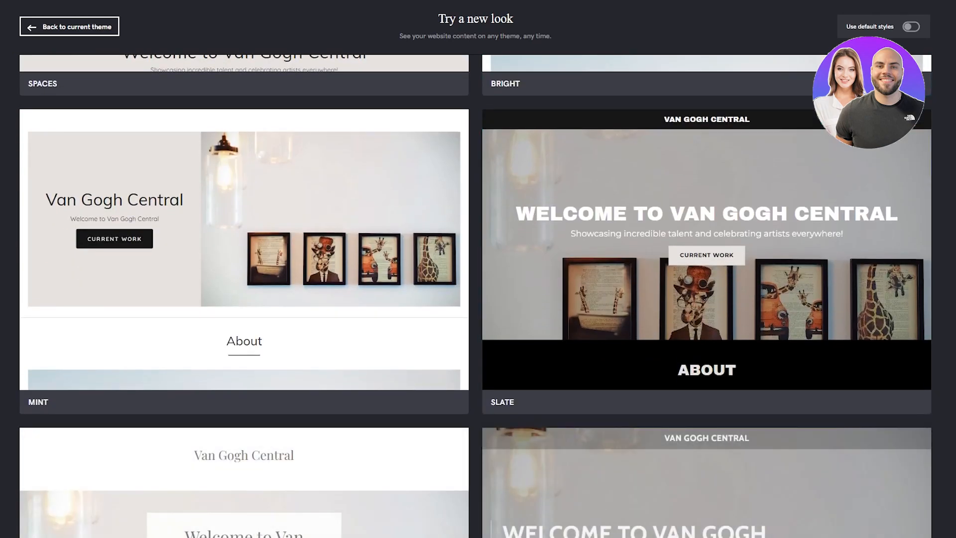
scroll(715, 287, down, 4)
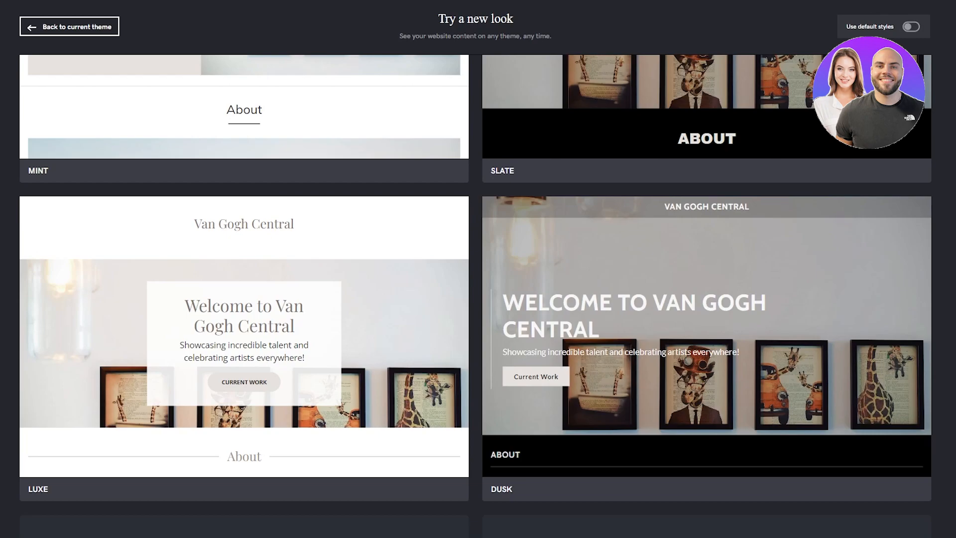
scroll(444, 170, up, 3)
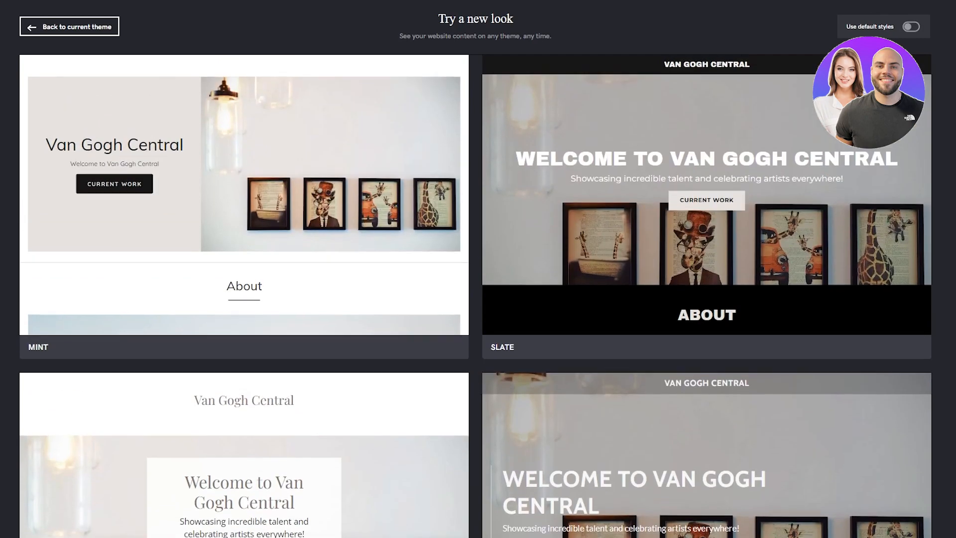
scroll(427, 212, down, 10)
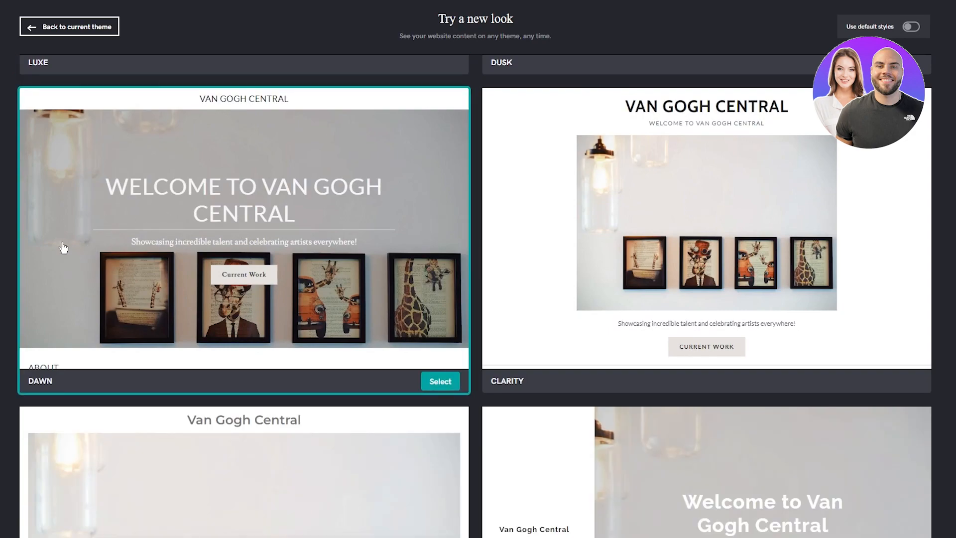
scroll(63, 248, down, 5)
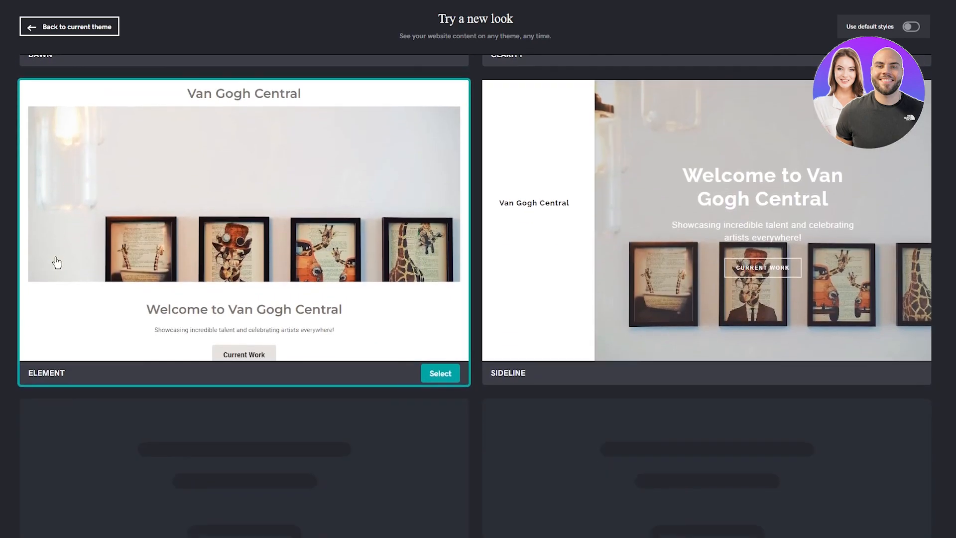
scroll(18, 244, down, 2)
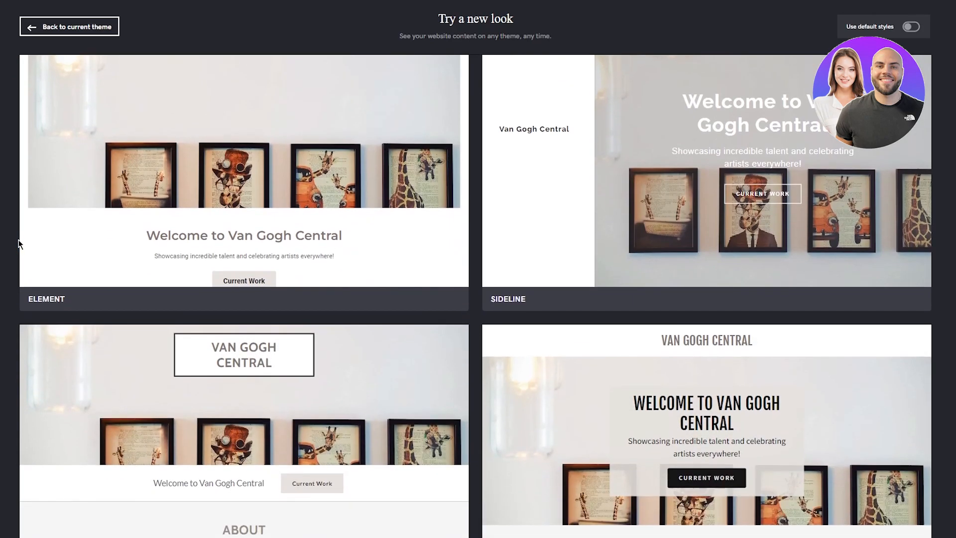
scroll(18, 244, down, 4)
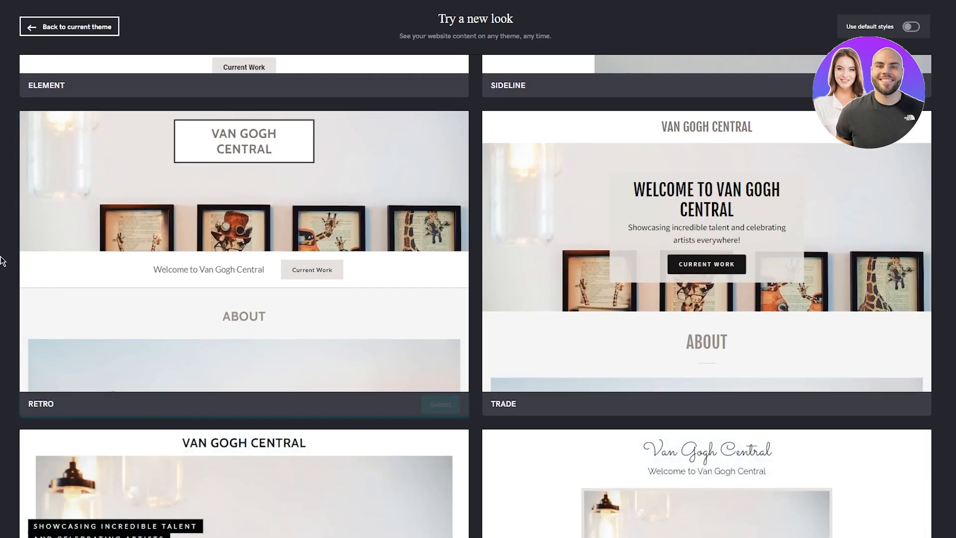
scroll(4, 260, down, 4)
scroll(2, 260, down, 5)
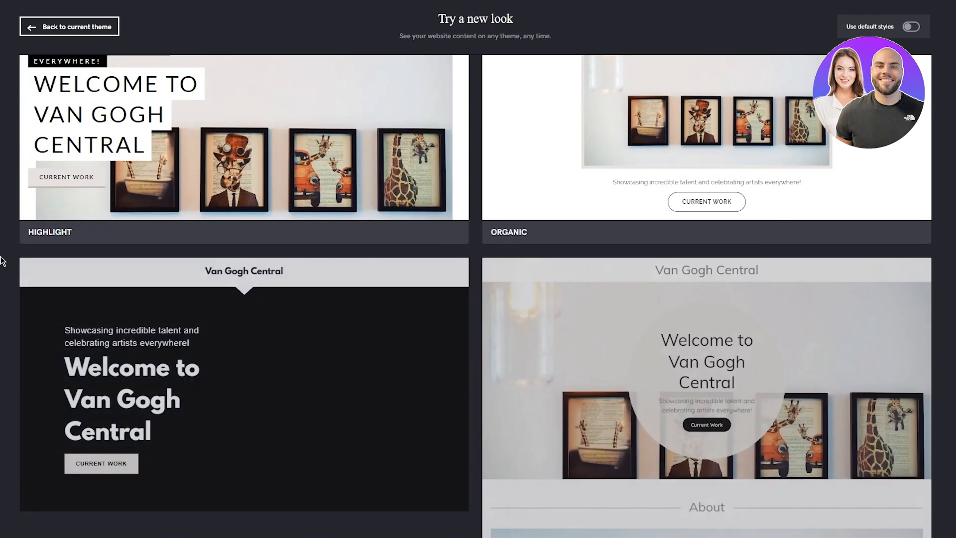
scroll(2, 260, down, 1)
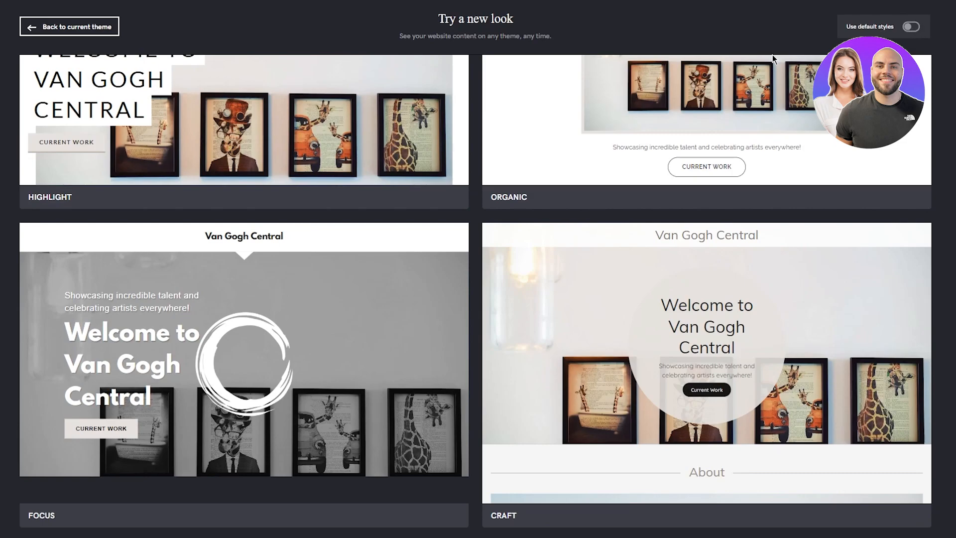
scroll(179, 217, up, 10)
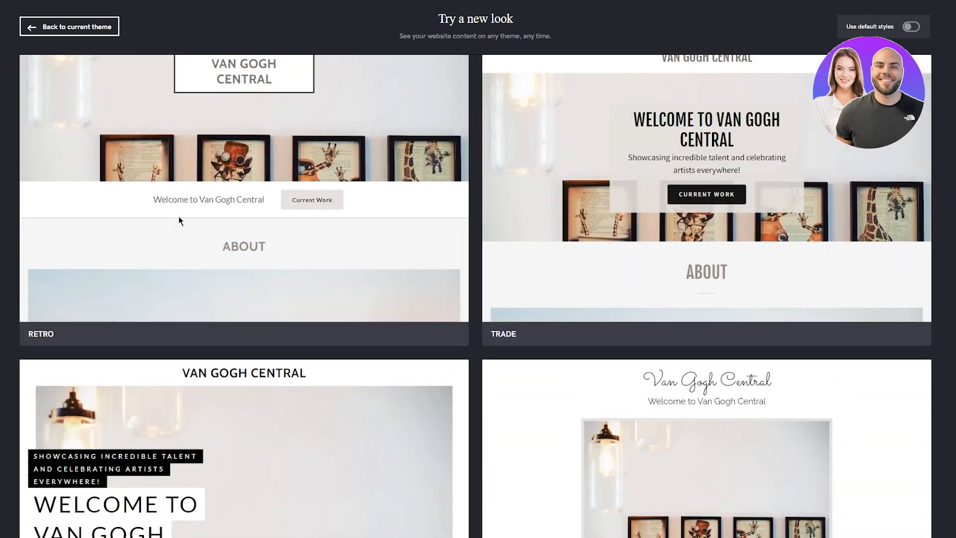
scroll(178, 217, up, 8)
scroll(179, 227, up, 10)
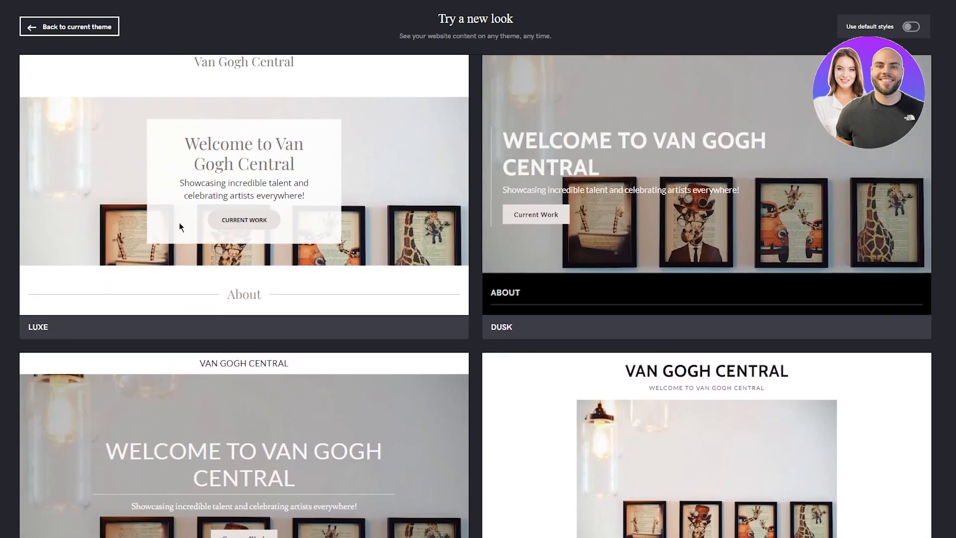
scroll(179, 224, down, 10)
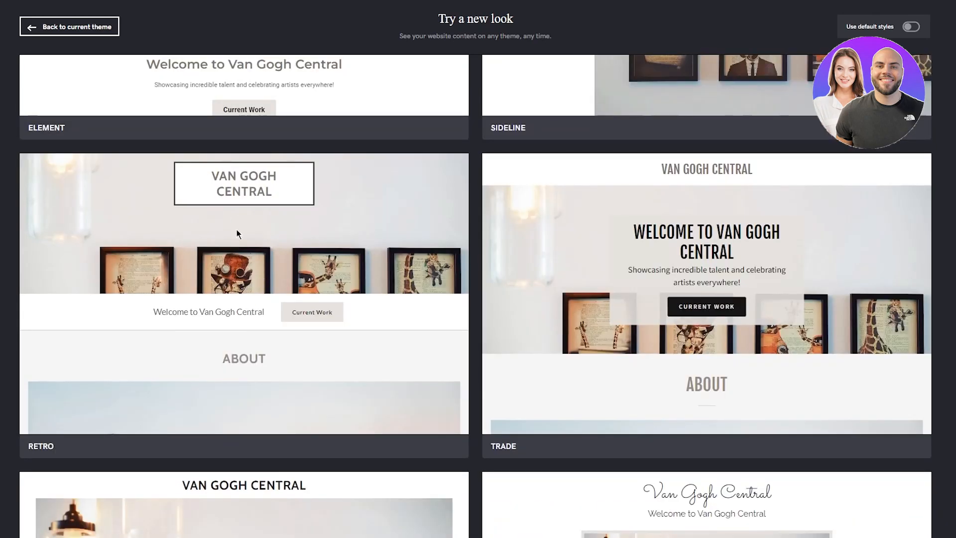
scroll(238, 251, down, 10)
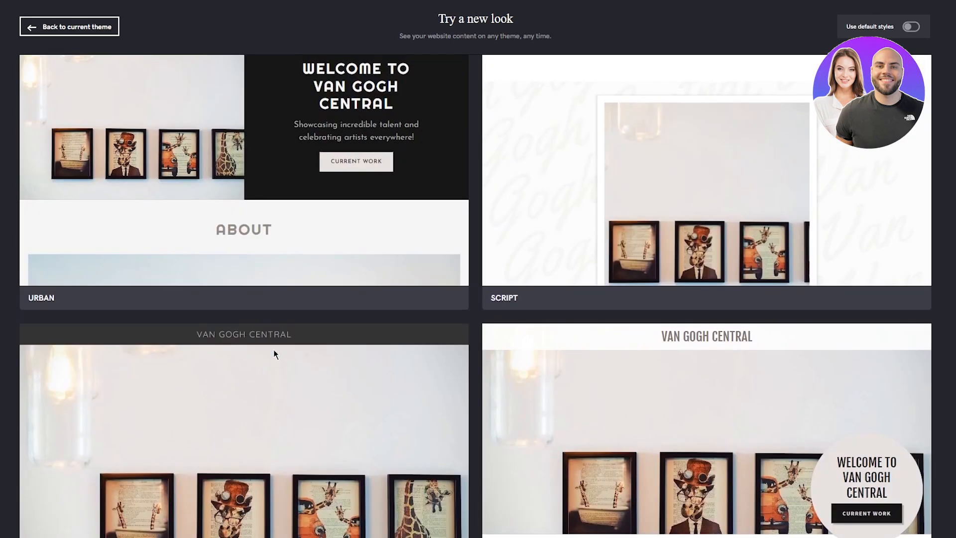
scroll(273, 350, up, 8)
scroll(273, 349, down, 10)
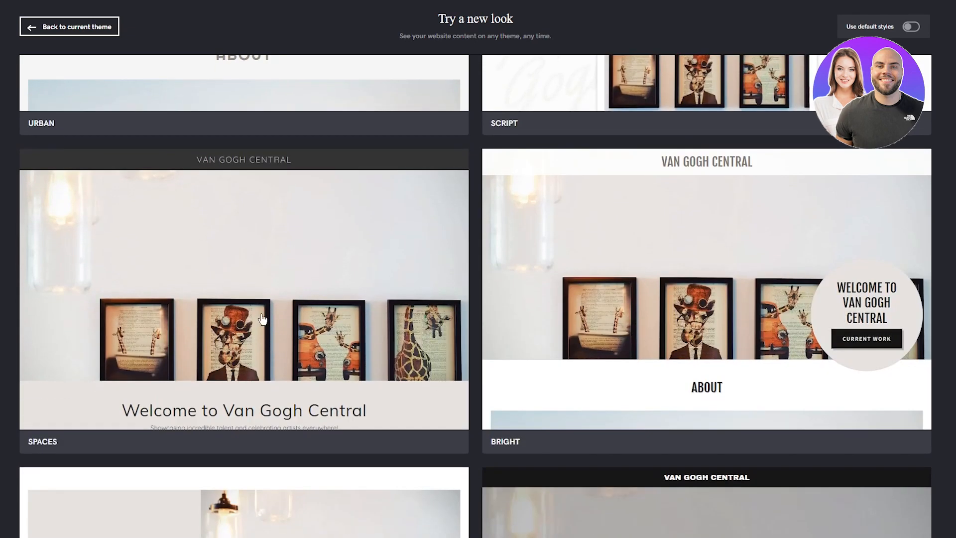
scroll(124, 230, up, 4)
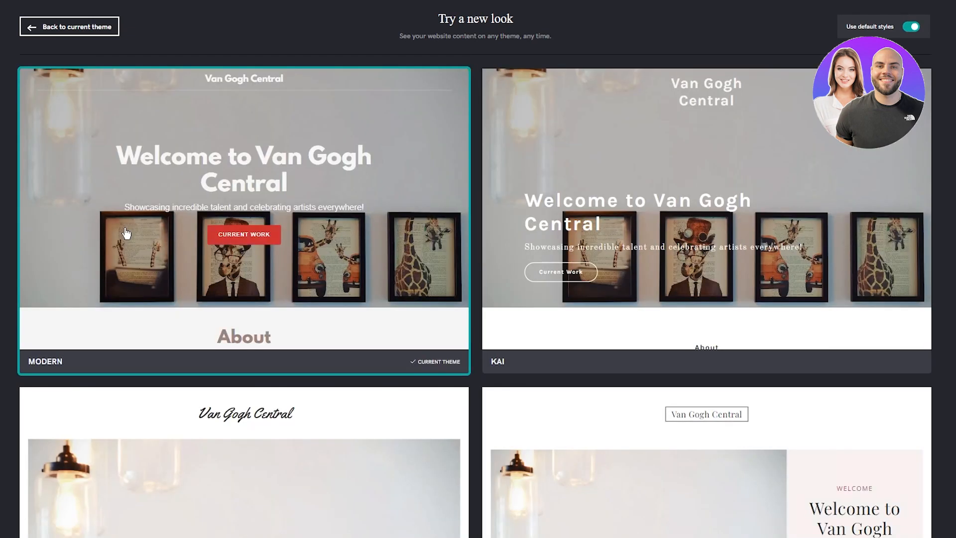
Apply the Mint theme, giving the site a mint-green hero panel and Muli font
scroll(420, 297, down, 5)
scroll(420, 297, down, 5)
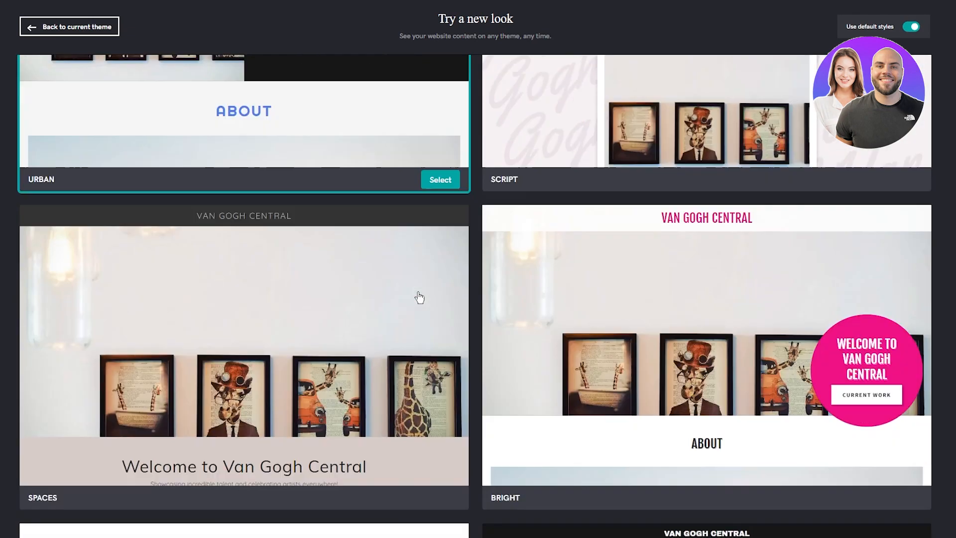
scroll(419, 297, down, 7)
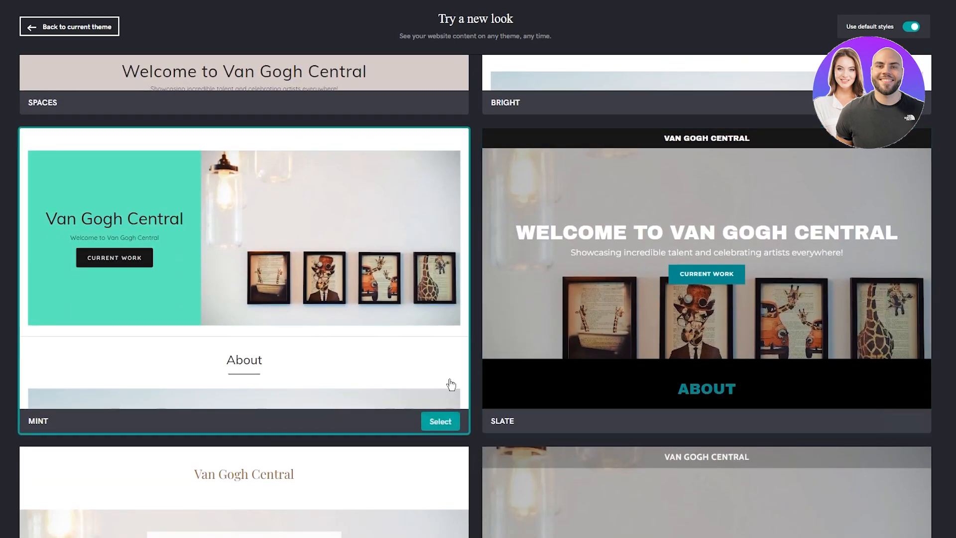
click(450, 422)
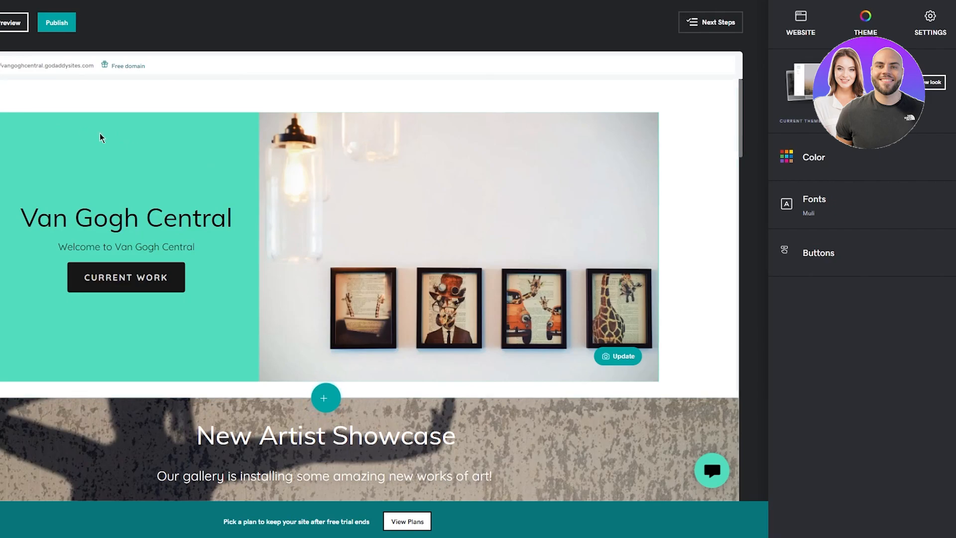
scroll(141, 150, down, 10)
Scroll up in the Theme panel to bring the Color, Fonts and Buttons options into view
scroll(141, 152, up, 10)
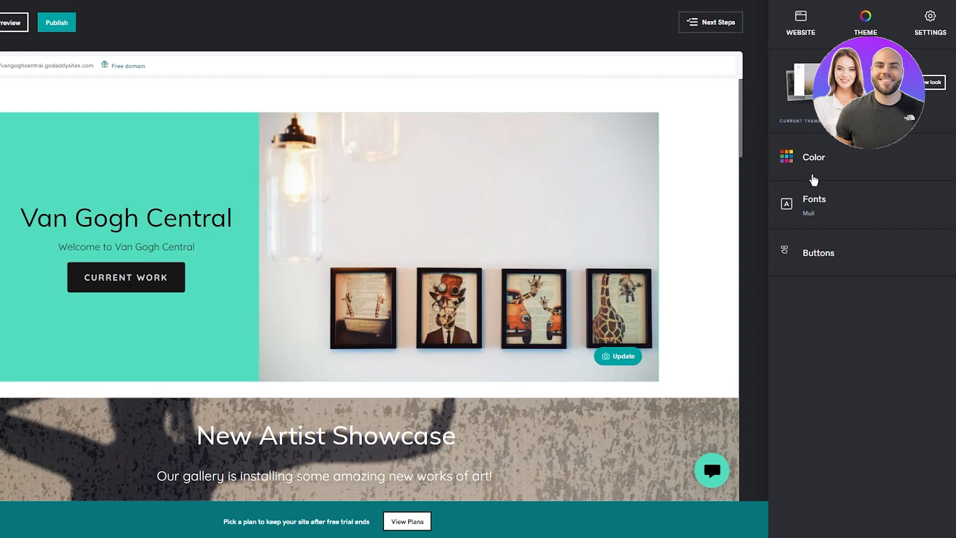
Change the site accent colour from teal to a custom pink, #DF79E0
click(813, 178)
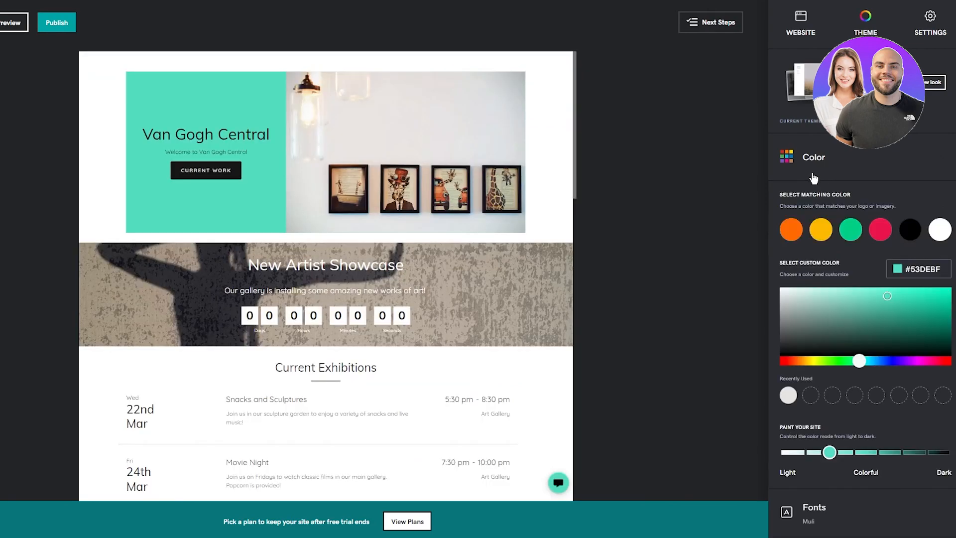
click(909, 231)
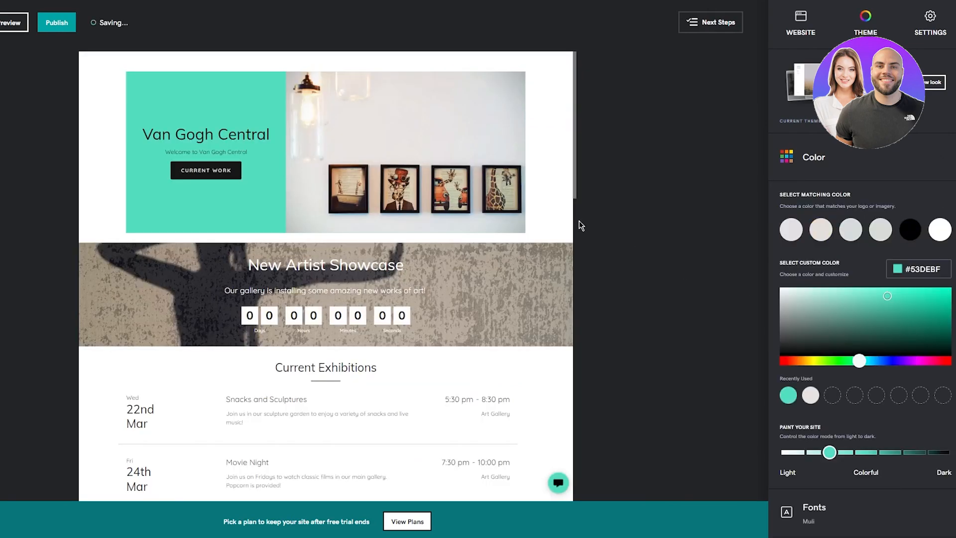
scroll(326, 217, down, 15)
scroll(327, 218, up, 15)
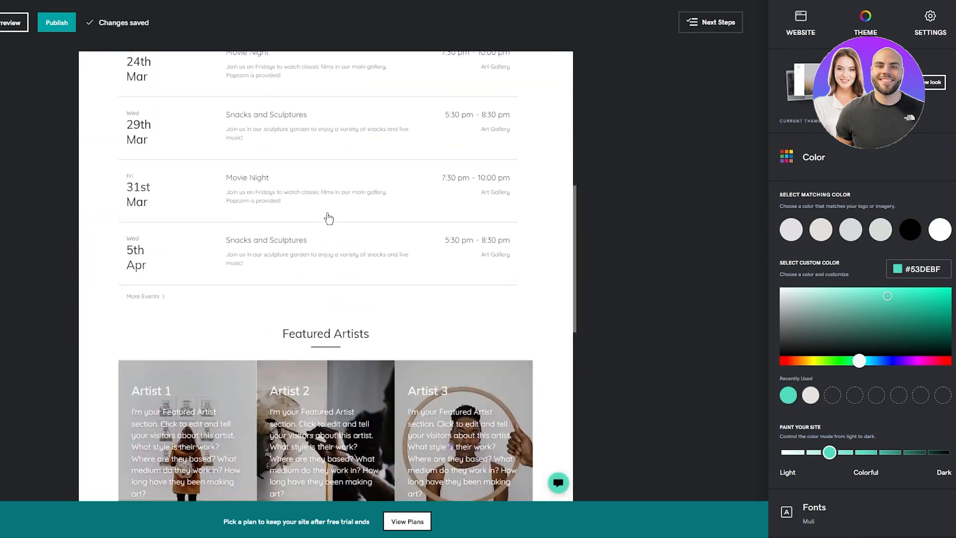
click(933, 310)
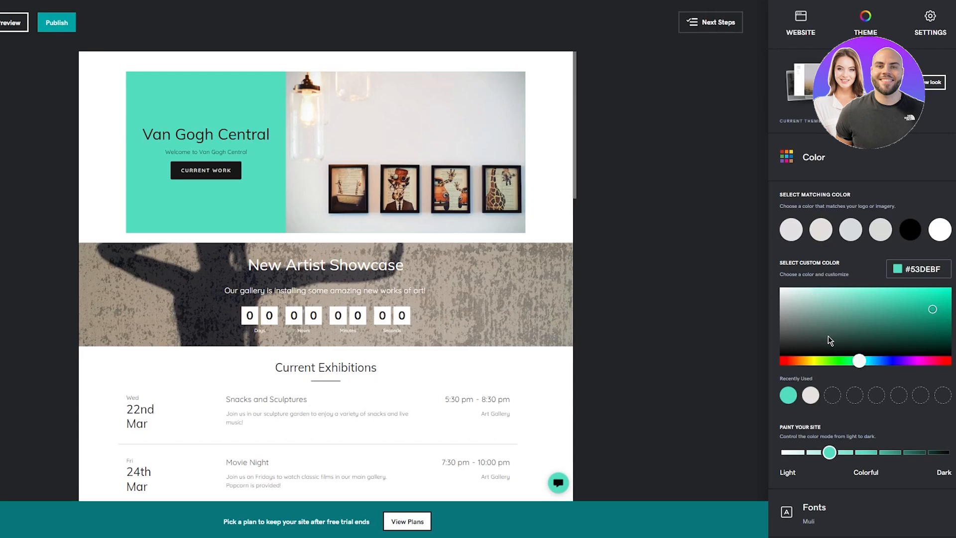
click(812, 291)
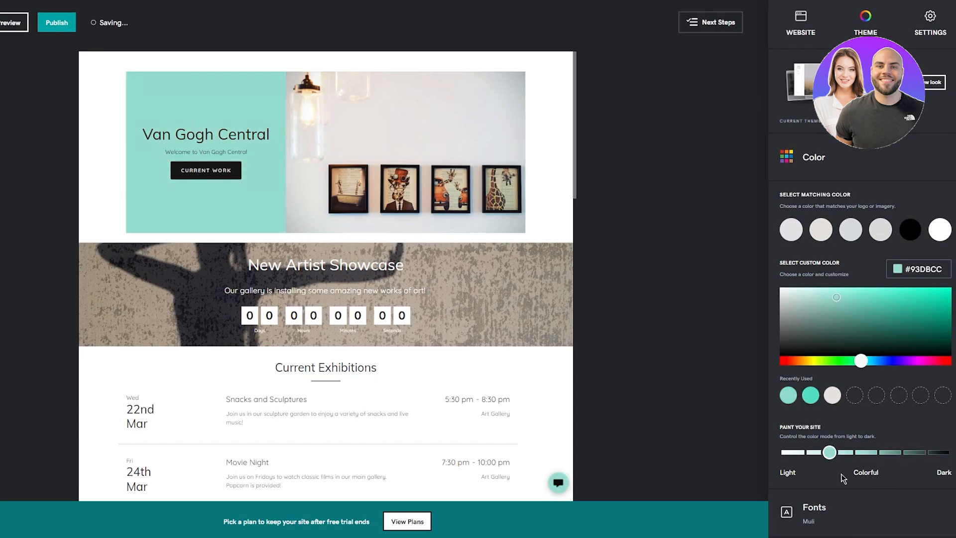
scroll(502, 332, down, 2)
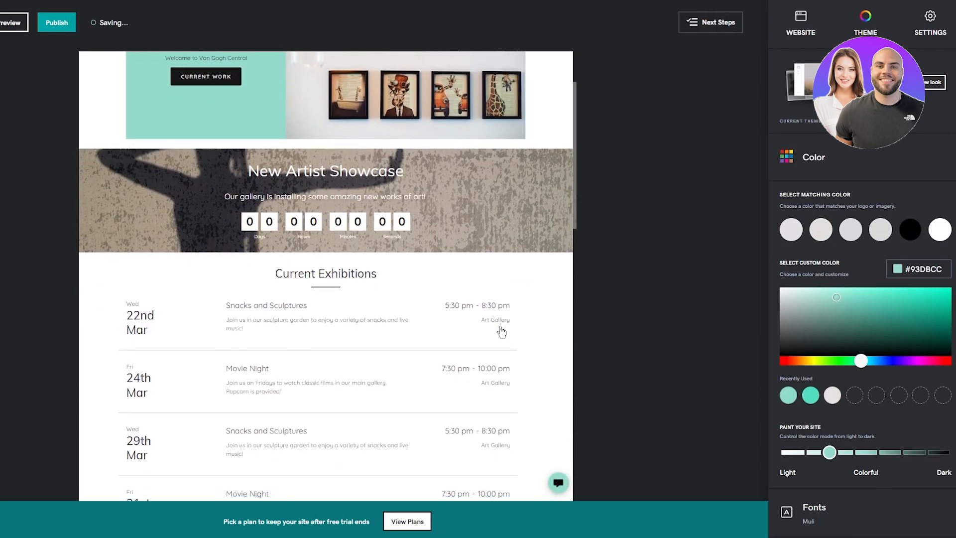
click(918, 360)
click(859, 296)
scroll(561, 278, up, 2)
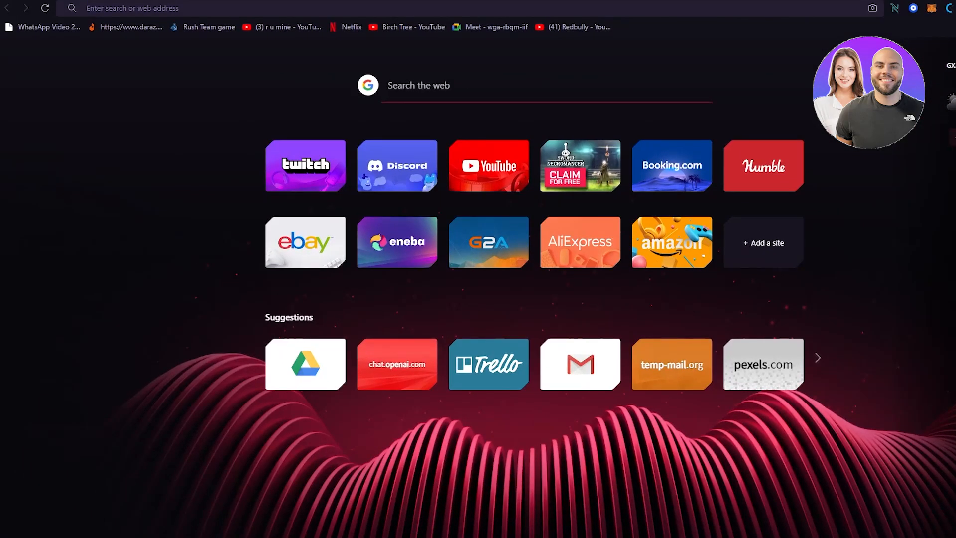
Search Google for 'what color best associates with art' and skim the results
text(ehst os)
key(BackSpace)
key(BackSpace)
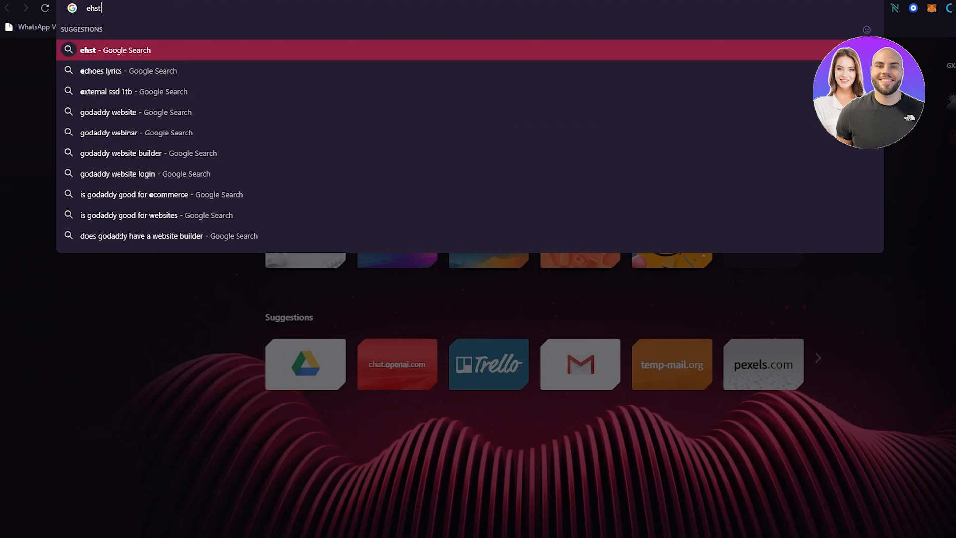
key(BackSpace)
key(BackSpace)
key(BackSpace)
key(BackSpace)
text(what  olor best associates with a)
key(Return)
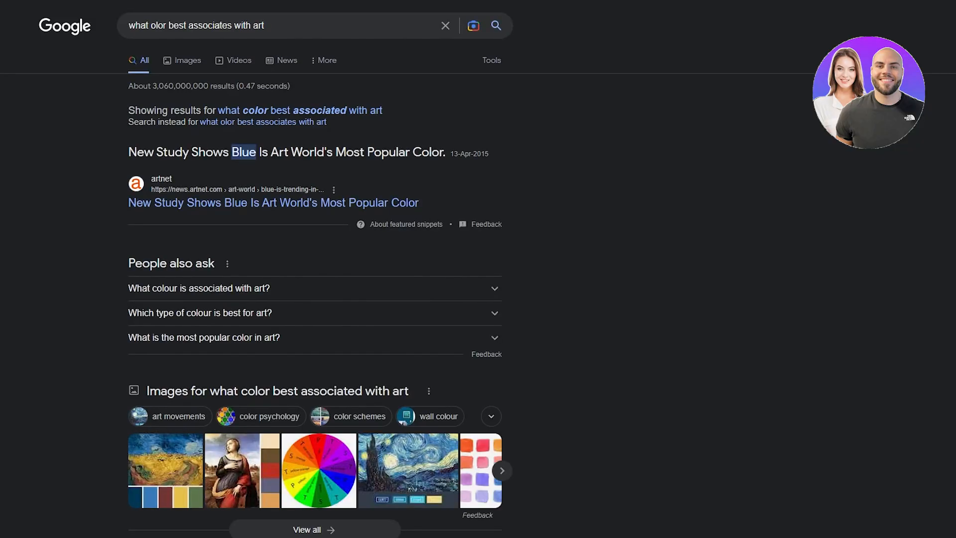
scroll(521, 197, down, 3)
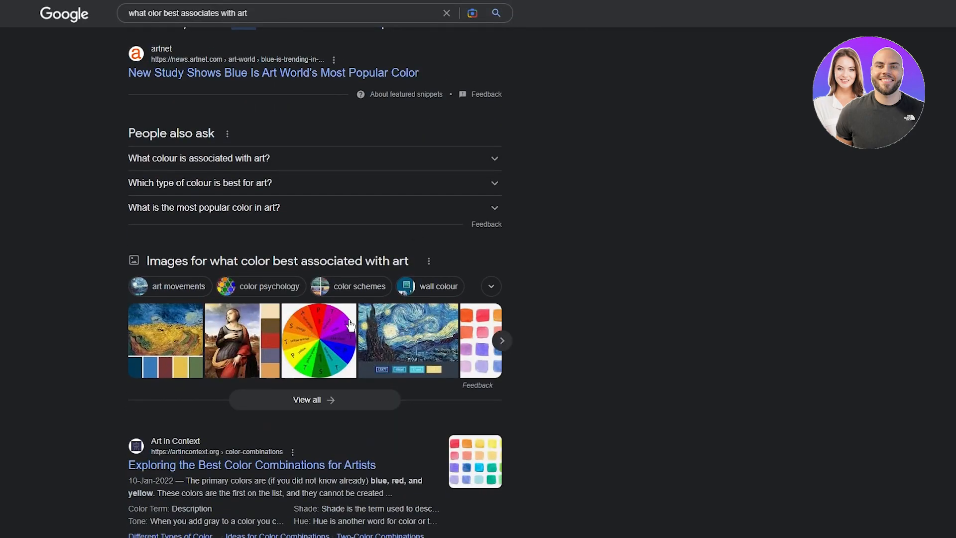
scroll(584, 252, up, 3)
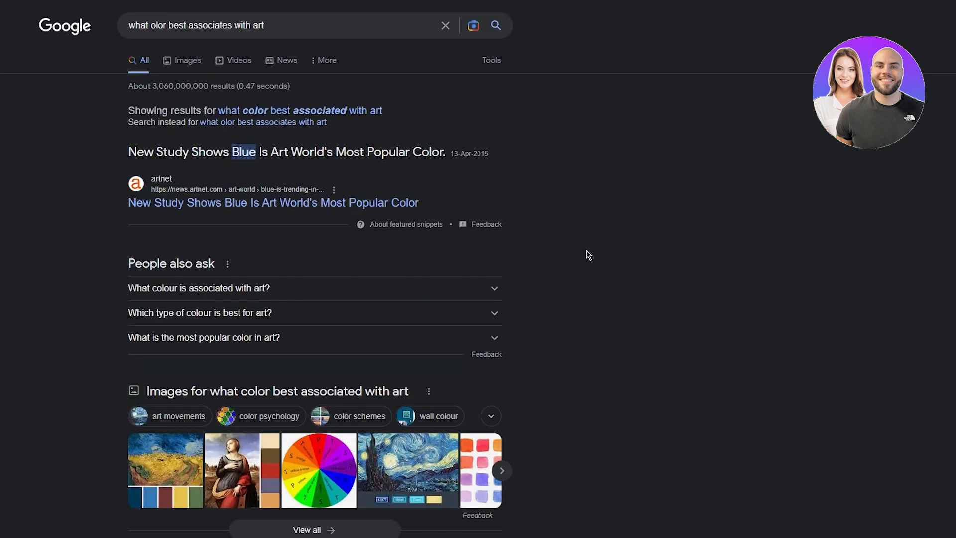
Read a 'People also ask' answer, then brighten the site colour to magenta #F155F2
click(368, 289)
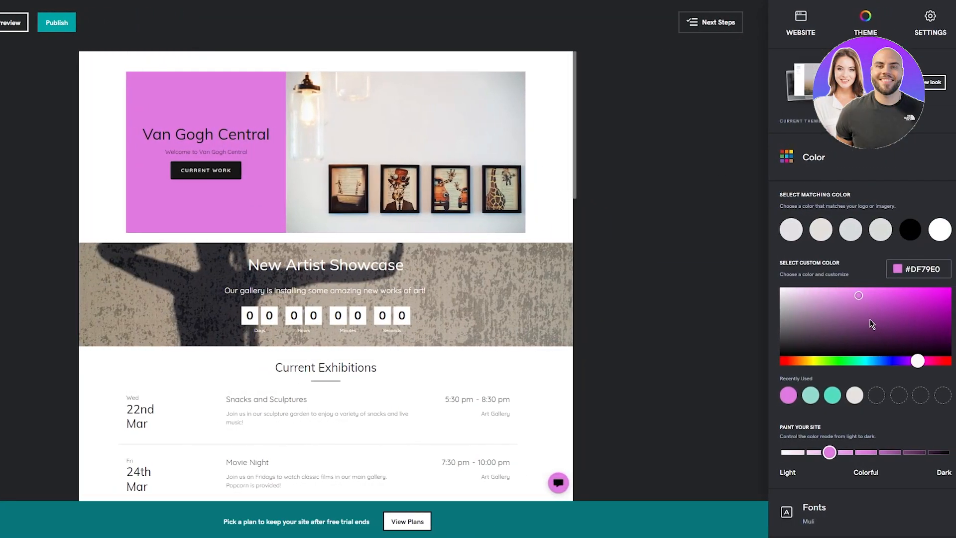
click(916, 295)
click(892, 291)
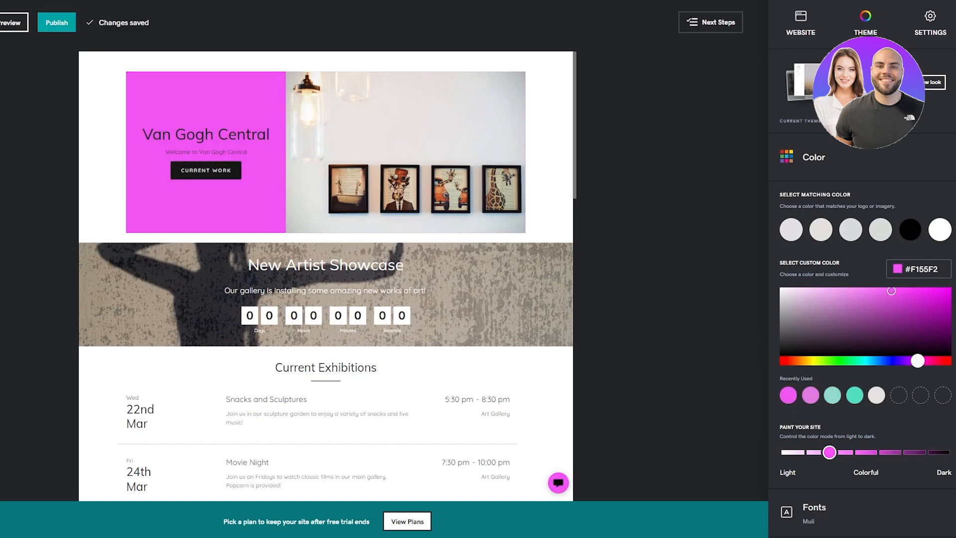
scroll(507, 240, down, 7)
scroll(507, 240, down, 5)
scroll(507, 240, up, 12)
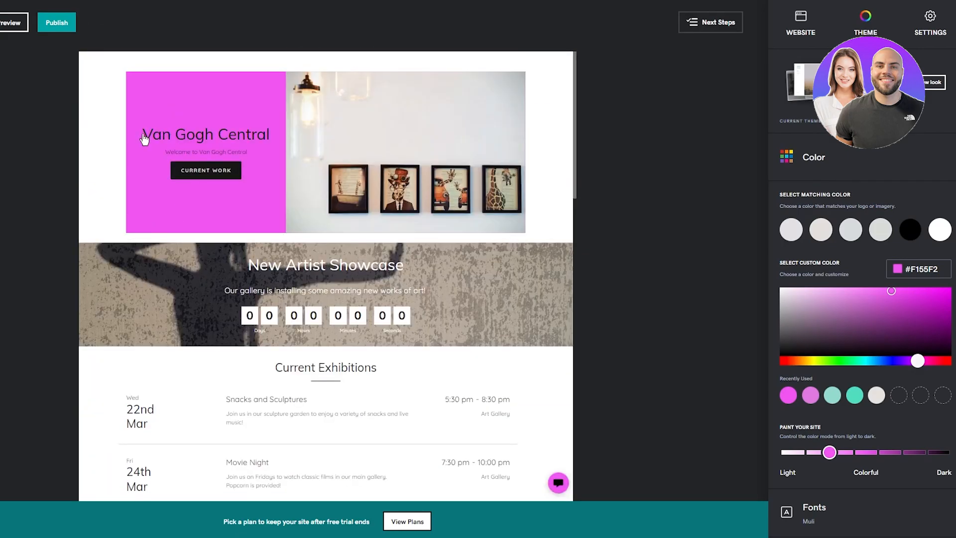
scroll(903, 446, down, 1)
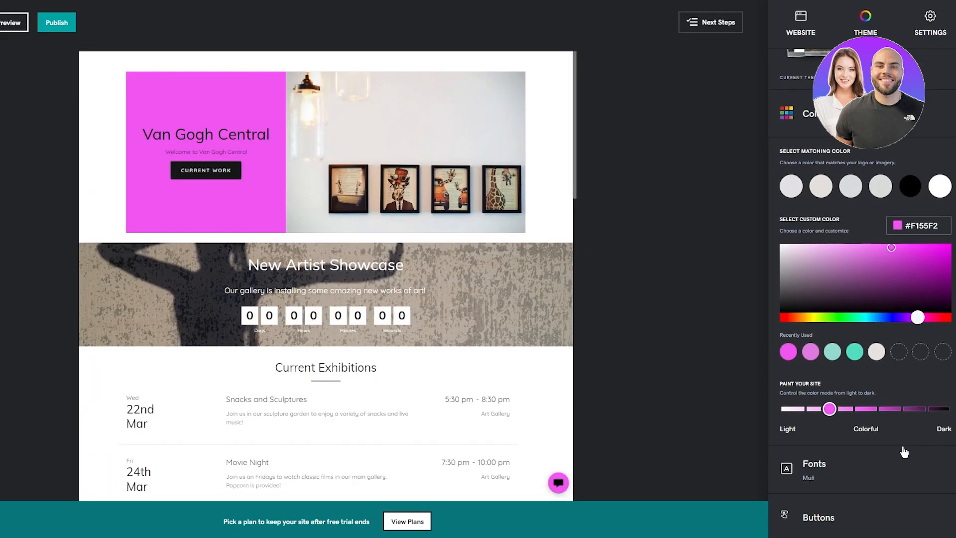
scroll(904, 209, up, 1)
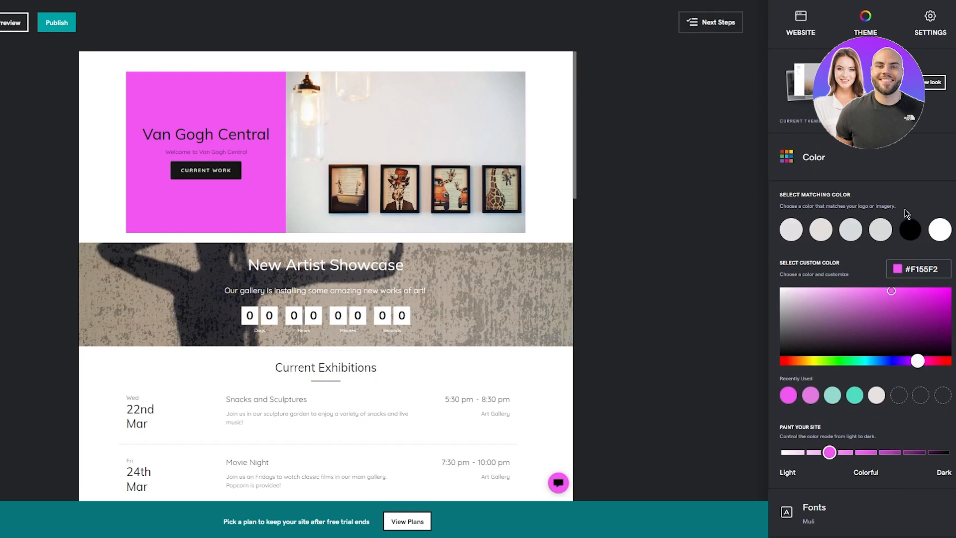
scroll(844, 218, down, 1)
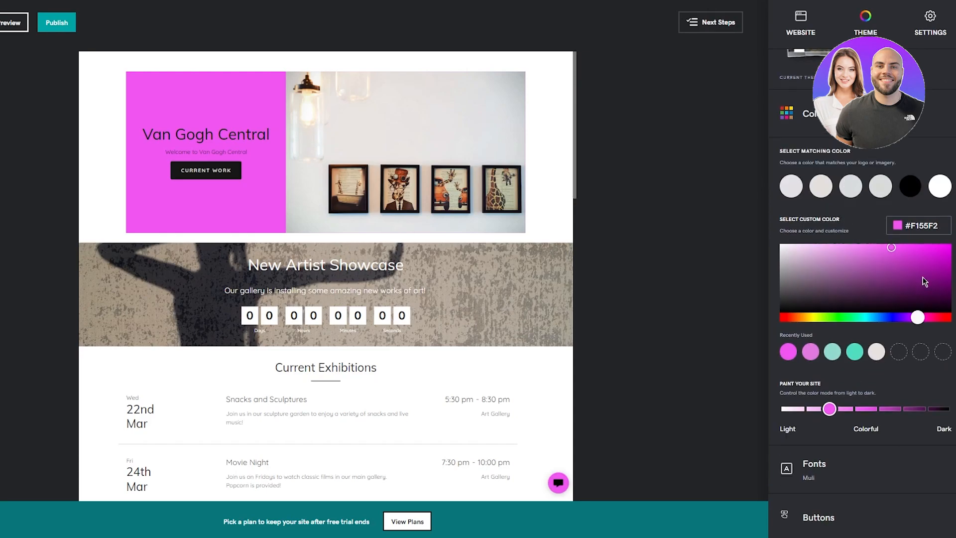
Try the Abril Fatface / Droid Sans and Adamina / Poppins font pairings
click(795, 477)
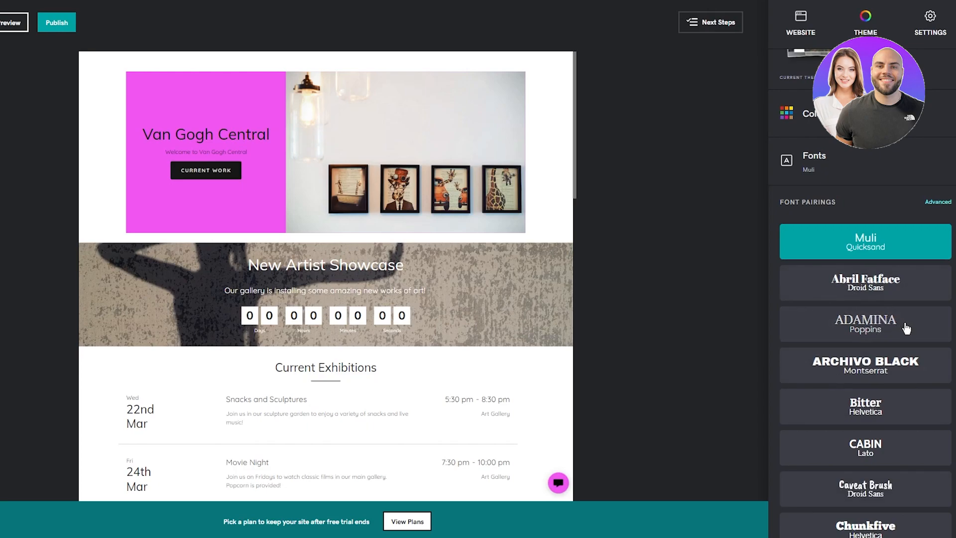
click(881, 288)
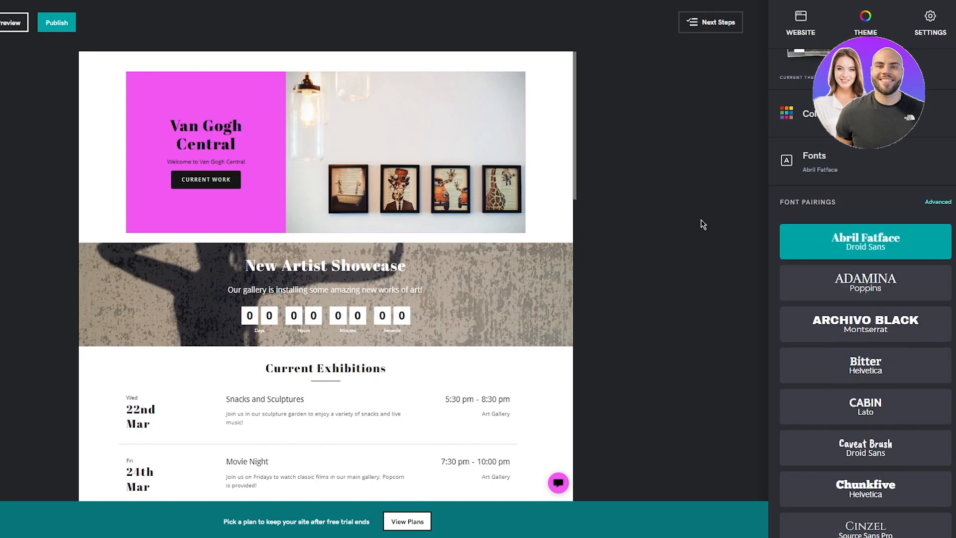
scroll(434, 289, down, 7)
scroll(434, 289, down, 10)
click(892, 294)
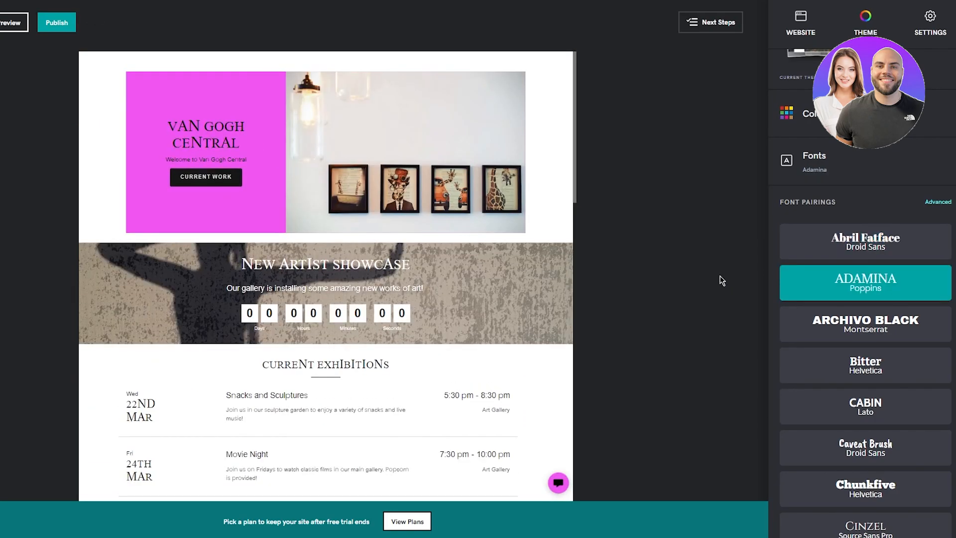
scroll(281, 285, down, 10)
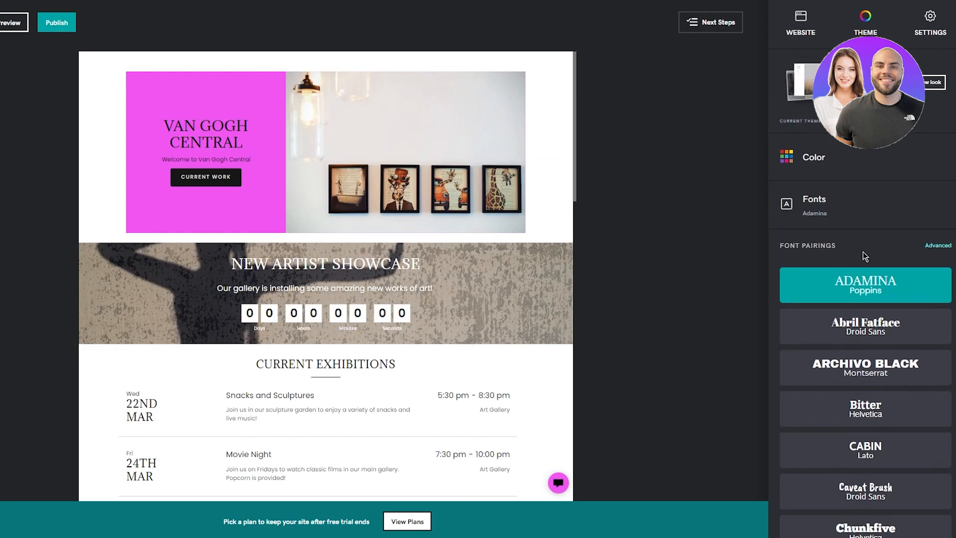
scroll(865, 257, down, 3)
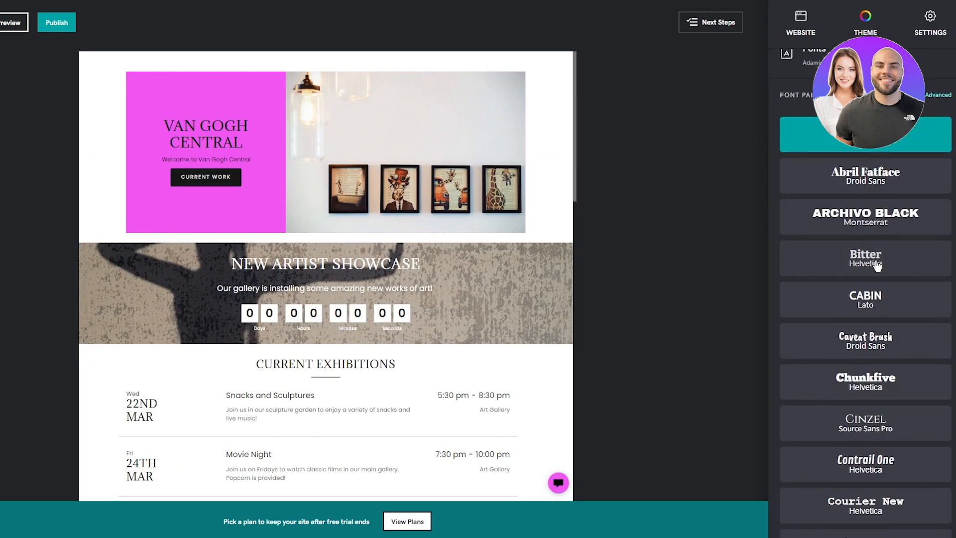
scroll(904, 384, down, 4)
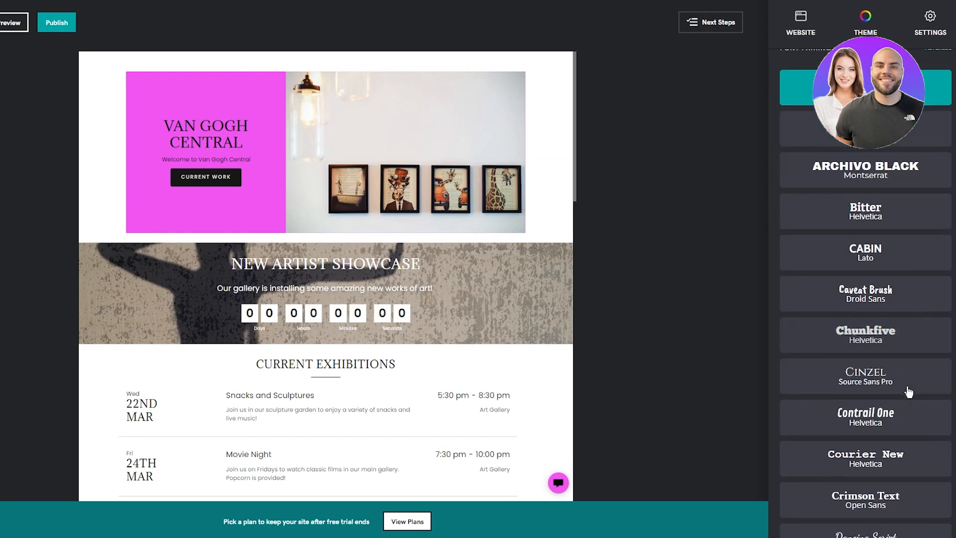
Apply the Cinzel / Source Sans Pro font pairing and review the page
click(882, 295)
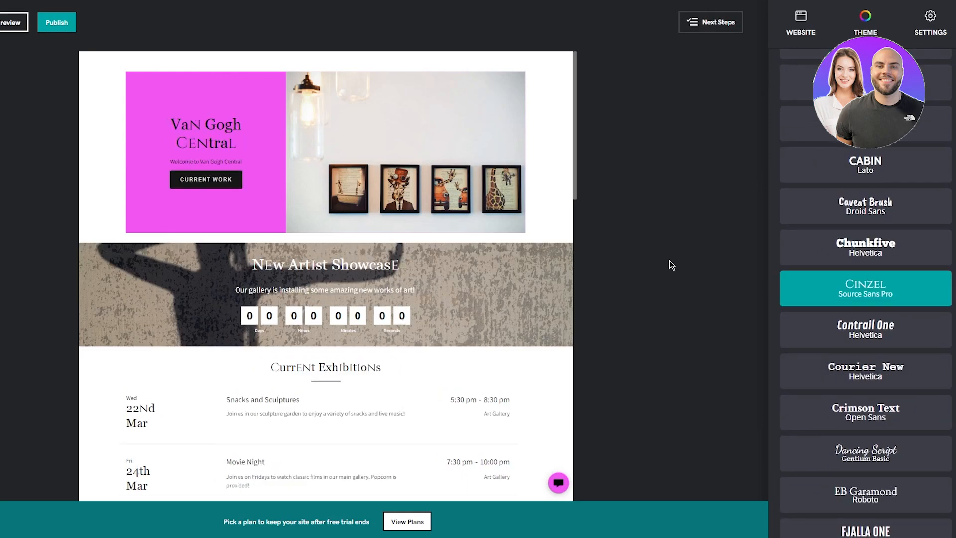
scroll(573, 229, down, 3)
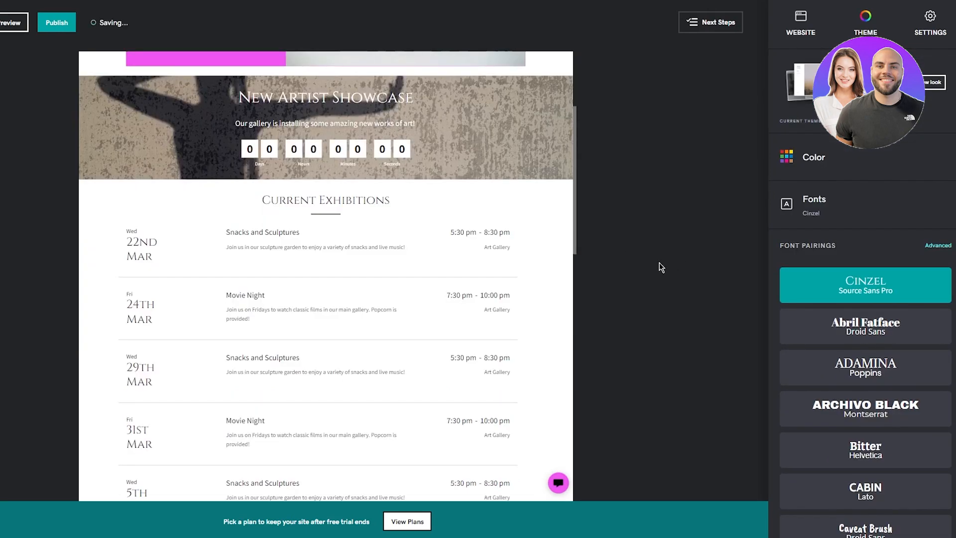
scroll(391, 267, down, 7)
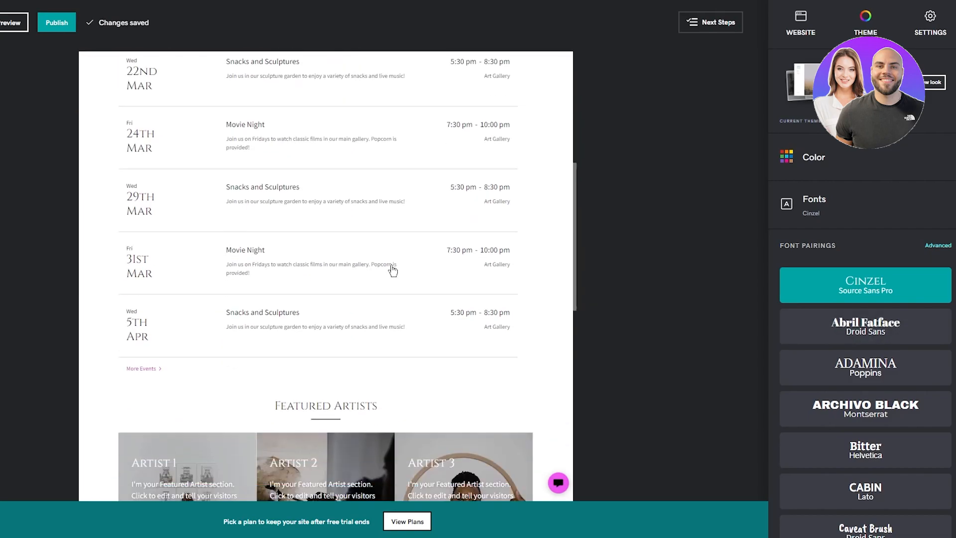
scroll(393, 269, down, 8)
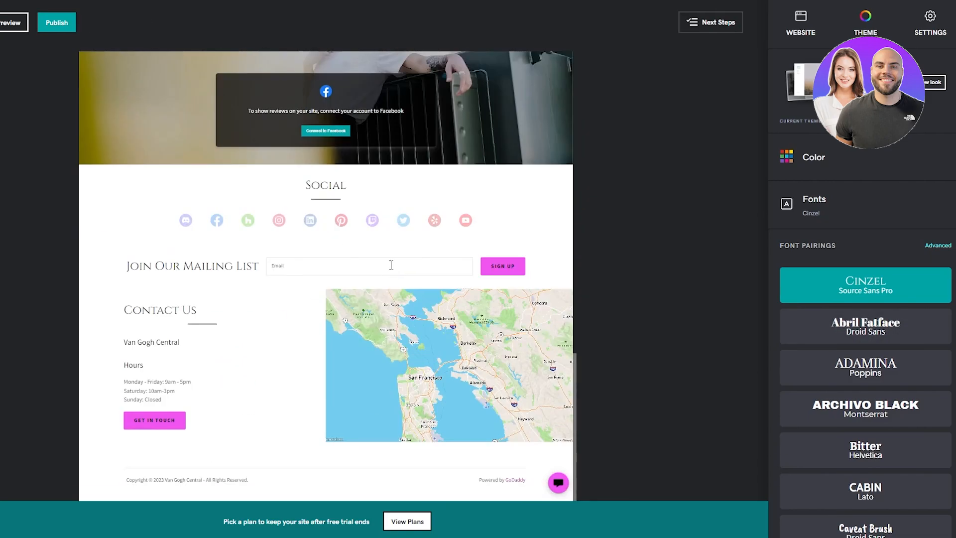
scroll(393, 270, up, 11)
scroll(393, 269, up, 8)
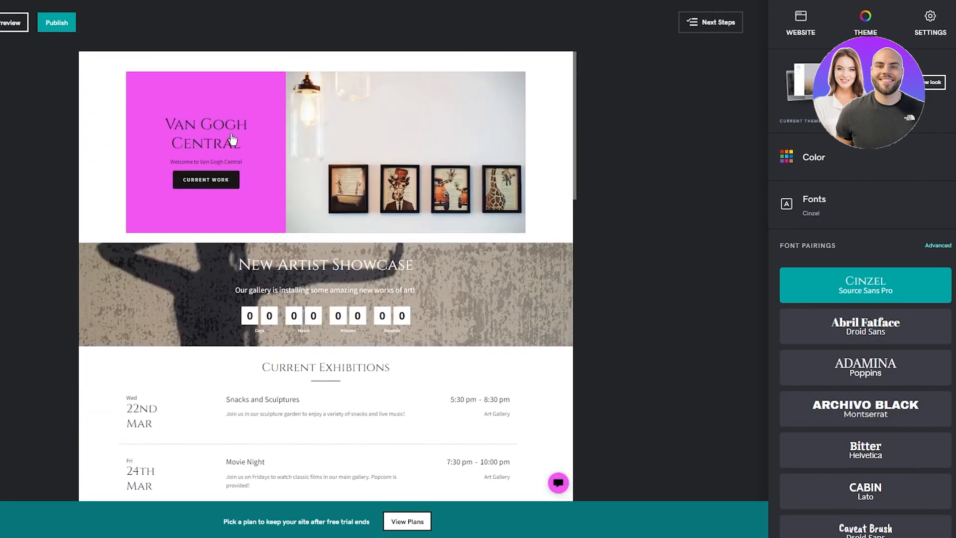
Restore the full-size preview, collapse Fonts, and show the Primary and Secondary button styles
click(860, 205)
click(913, 222)
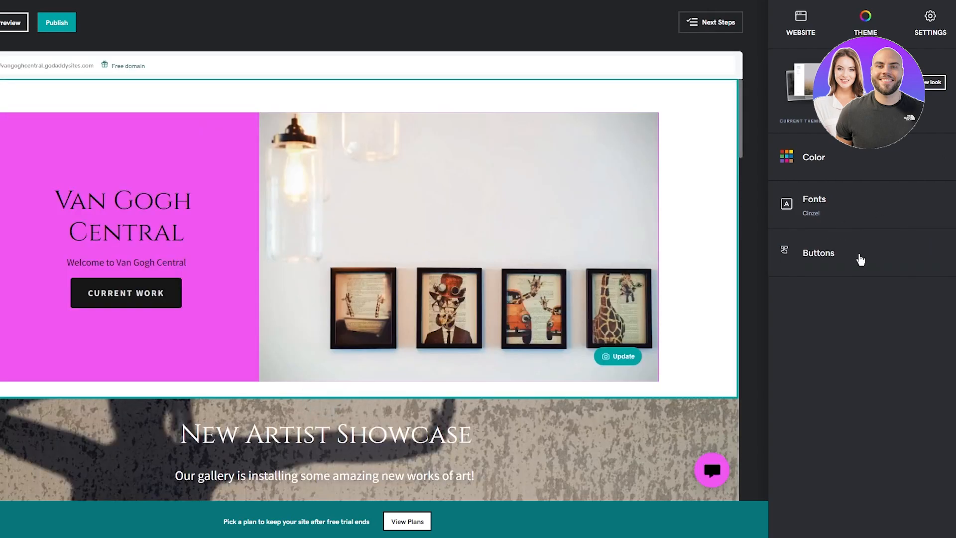
click(823, 253)
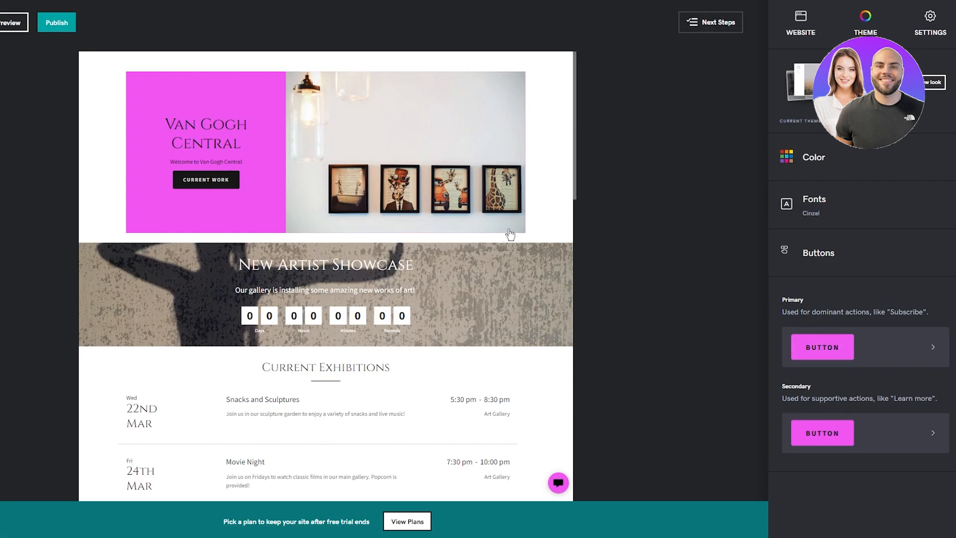
Link the hero's Current Work button to a YouTube web address, then view Next Steps
click(208, 185)
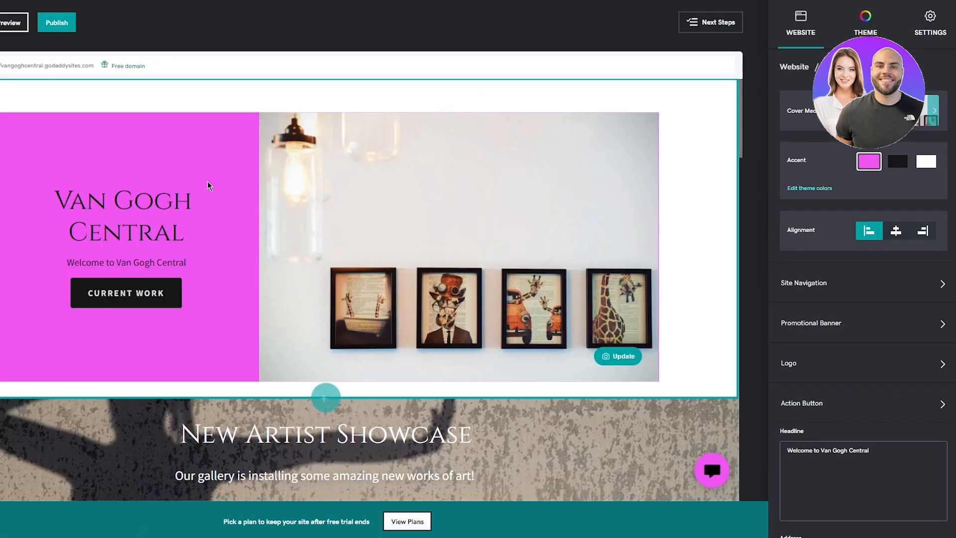
click(141, 299)
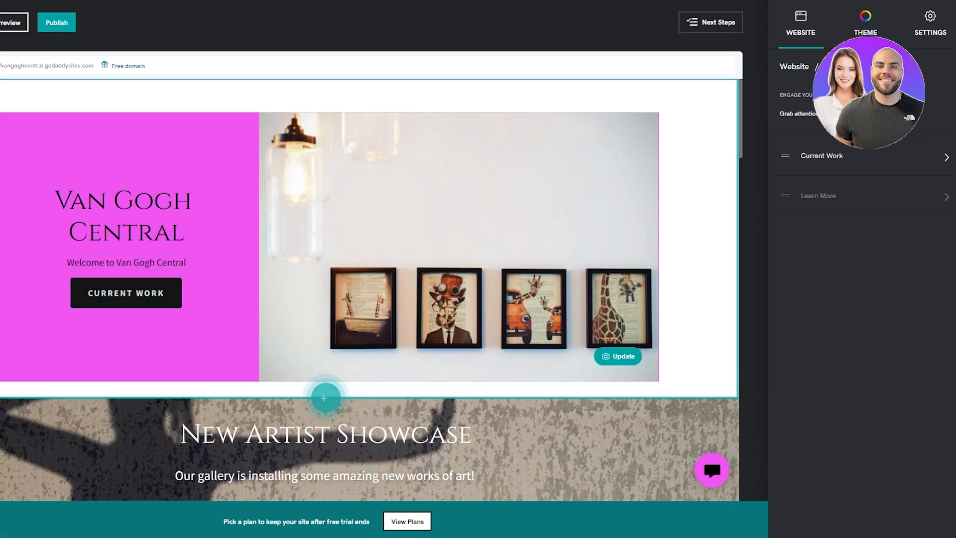
click(930, 160)
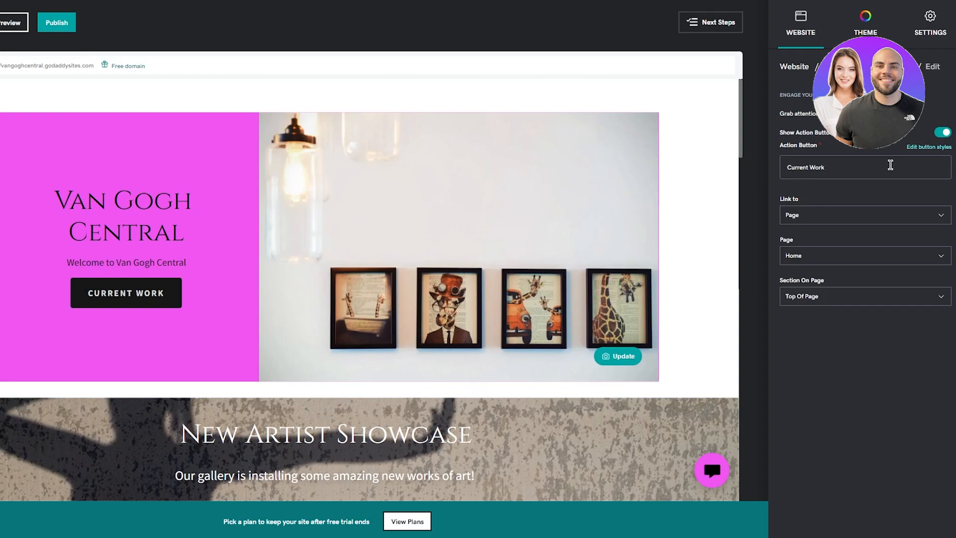
click(831, 215)
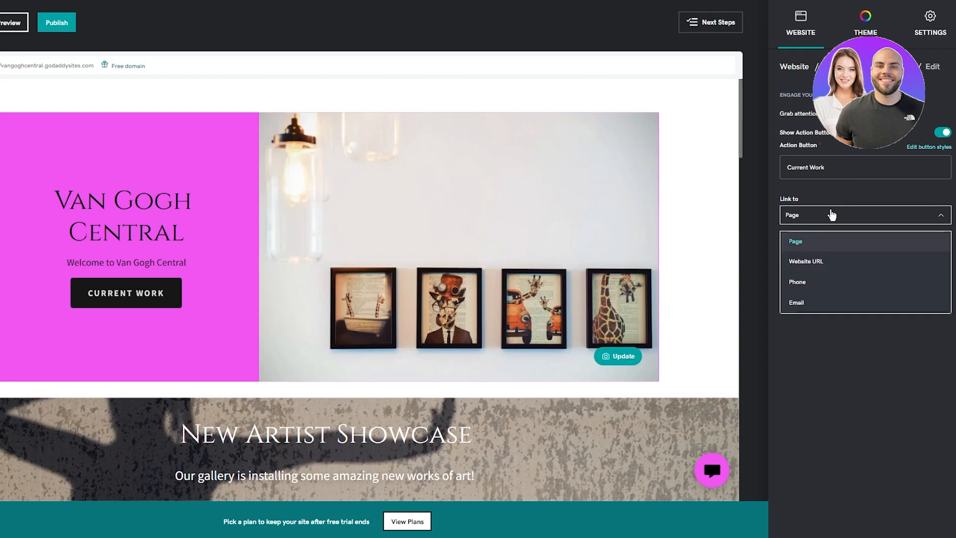
click(821, 260)
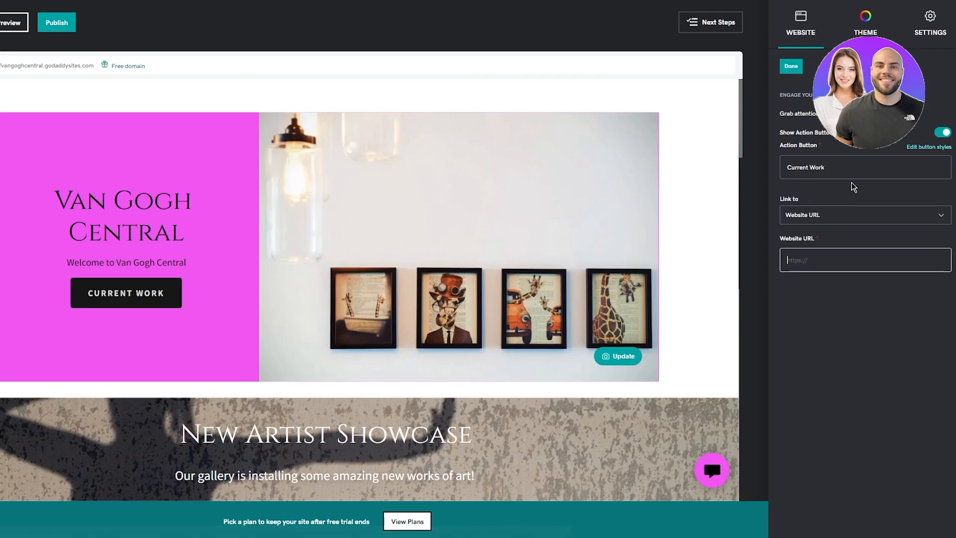
click(829, 252)
text(www.youtube.com)
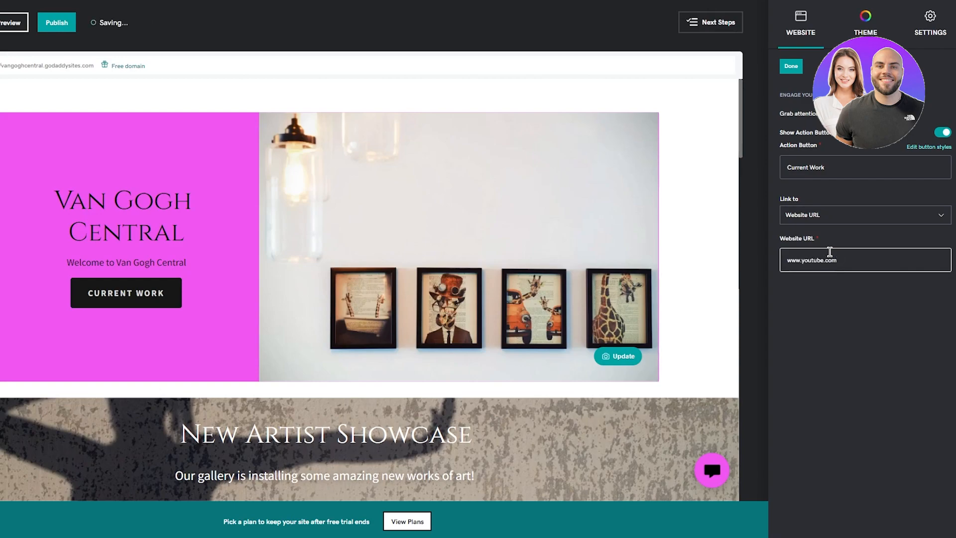
text(/vanossgaming)
click(784, 70)
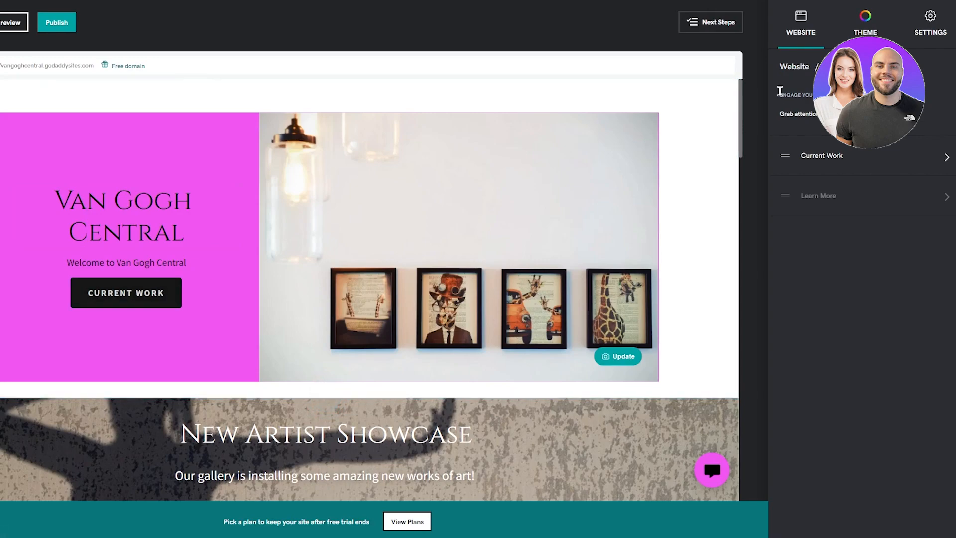
click(717, 22)
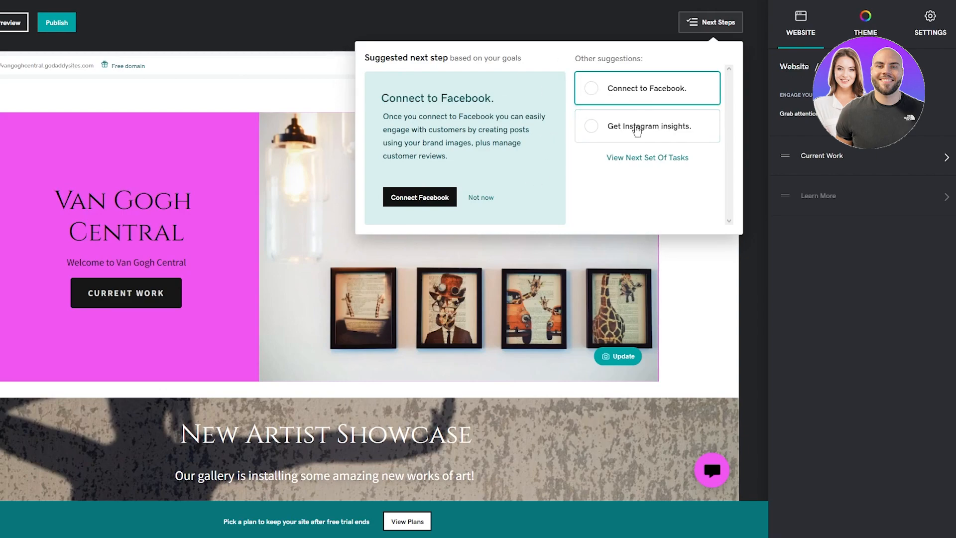
Skip the Facebook and Instagram suggestions, close Next Steps, and show the theme button styles
click(475, 204)
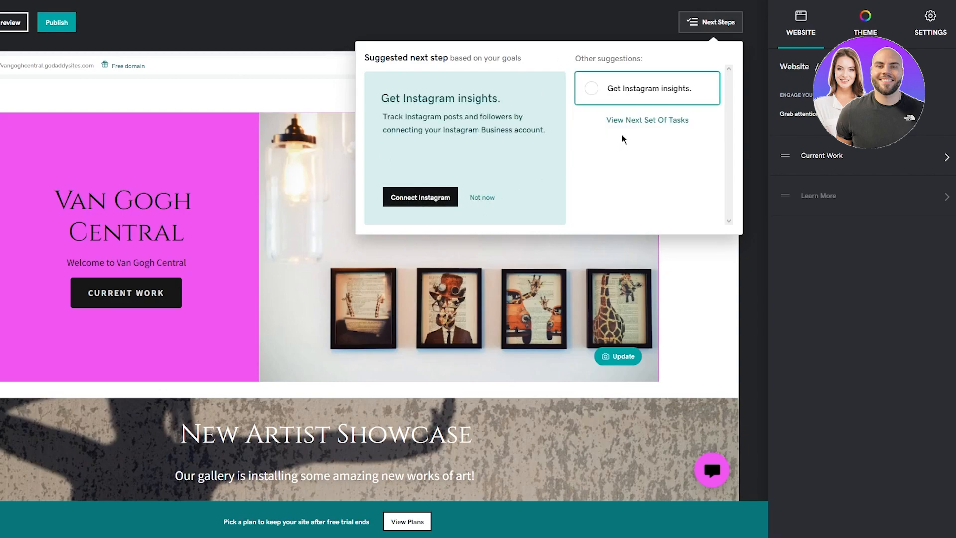
click(491, 199)
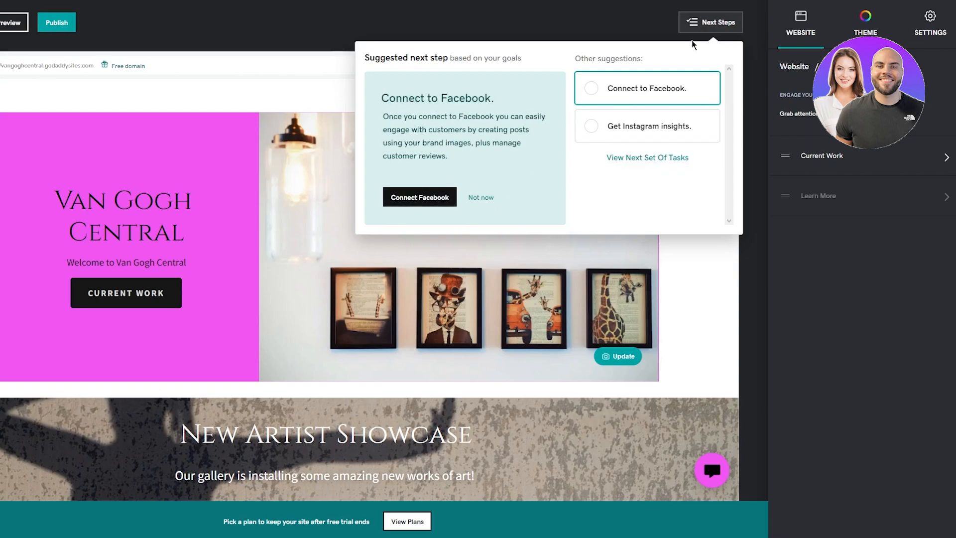
click(701, 31)
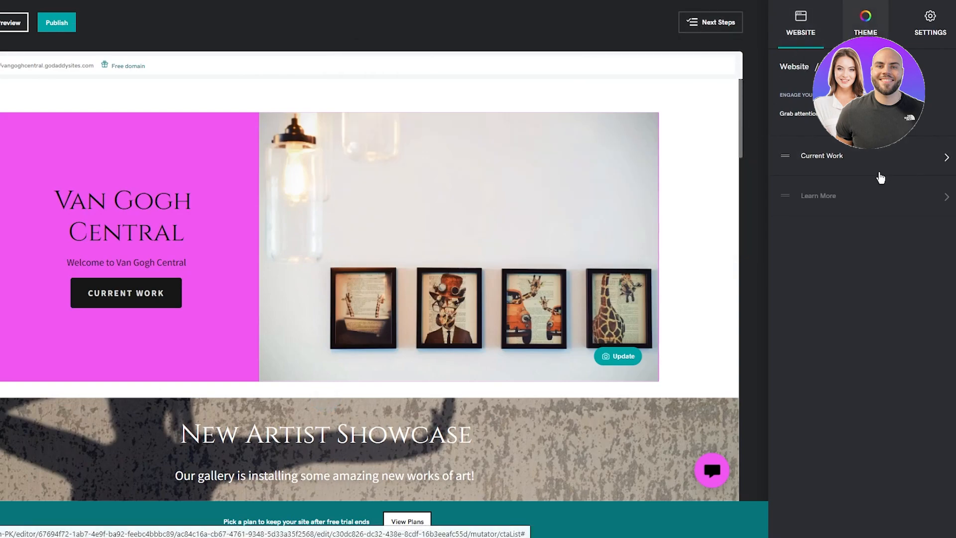
click(869, 255)
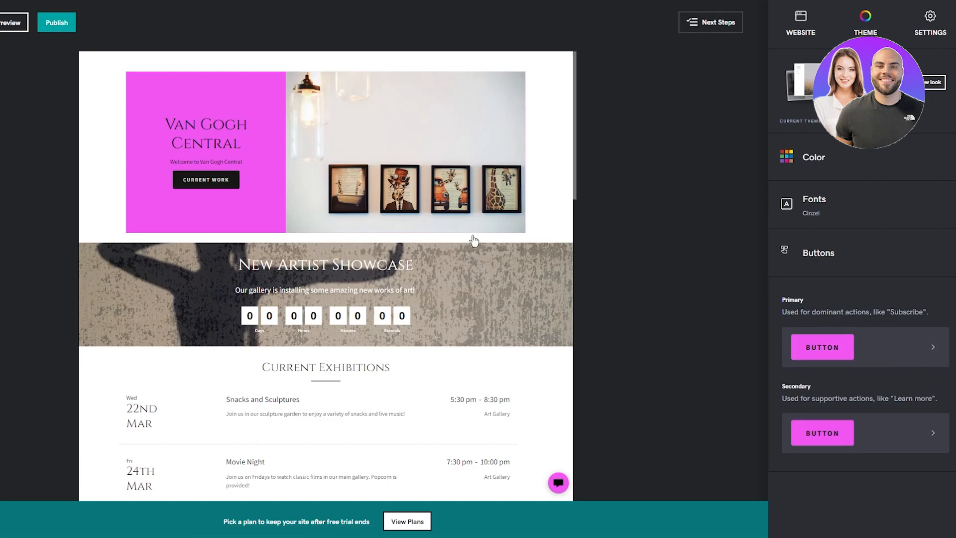
Scroll through the preview, then return to the Site Navigation page list
scroll(475, 214, down, 15)
scroll(474, 214, up, 15)
click(815, 22)
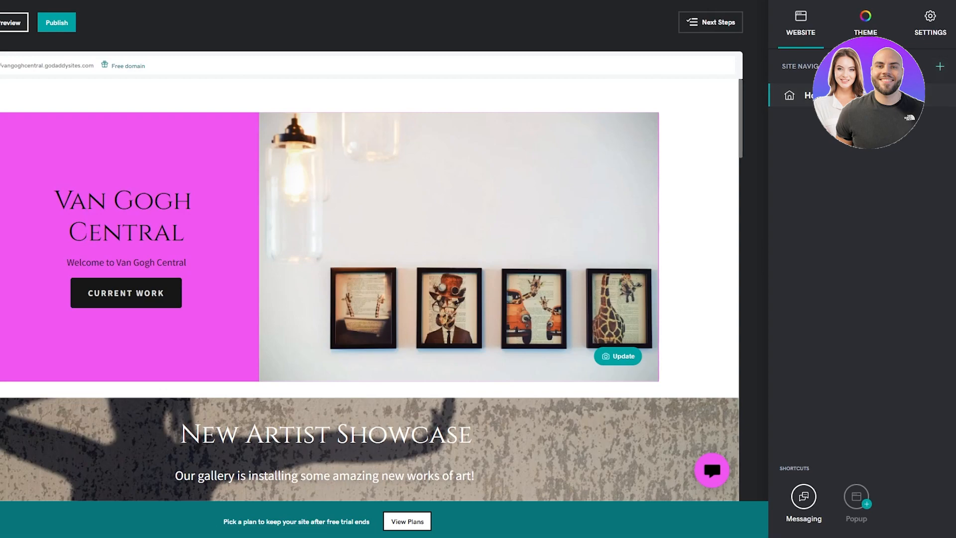
Add a new page titled GALLERY to the site navigation
click(941, 67)
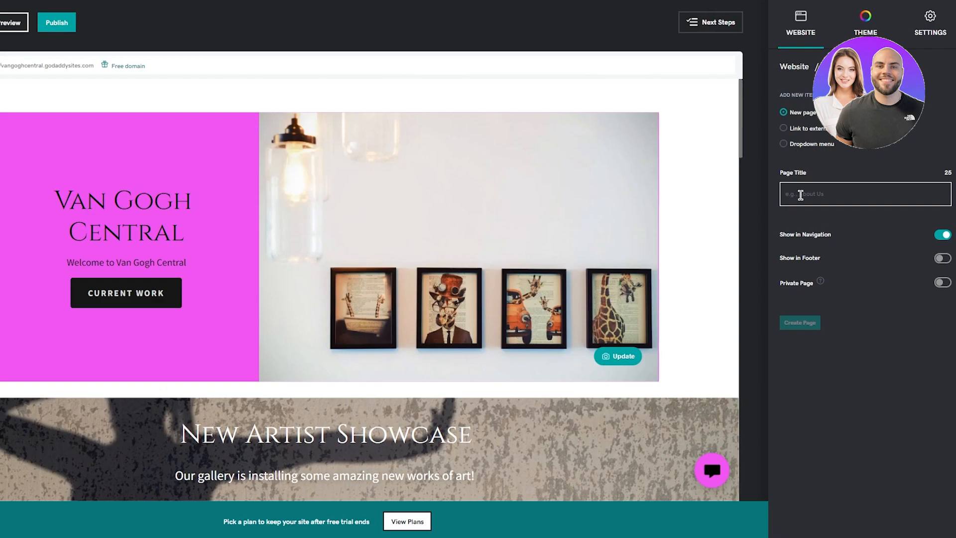
text(C)
text(ALLERY)
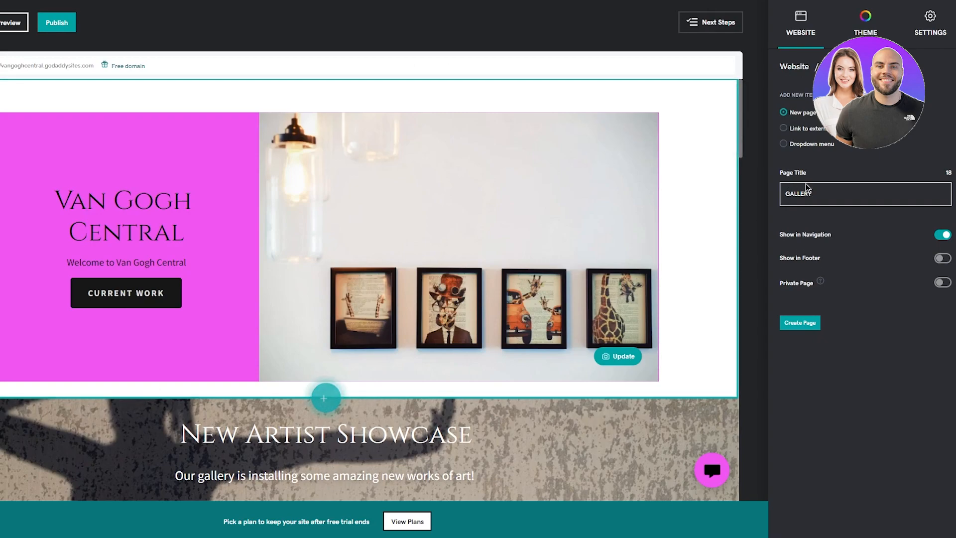
scroll(239, 429, down, 15)
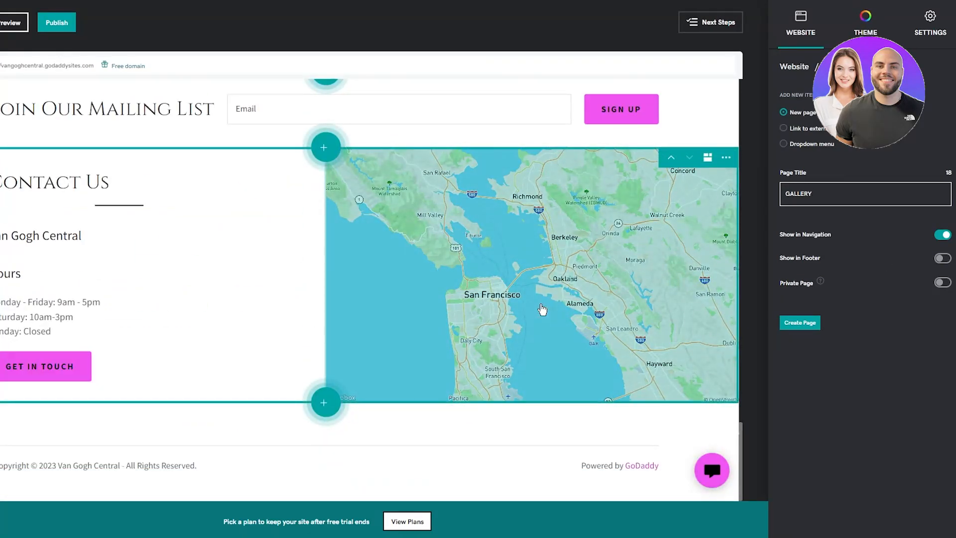
scroll(454, 398, up, 15)
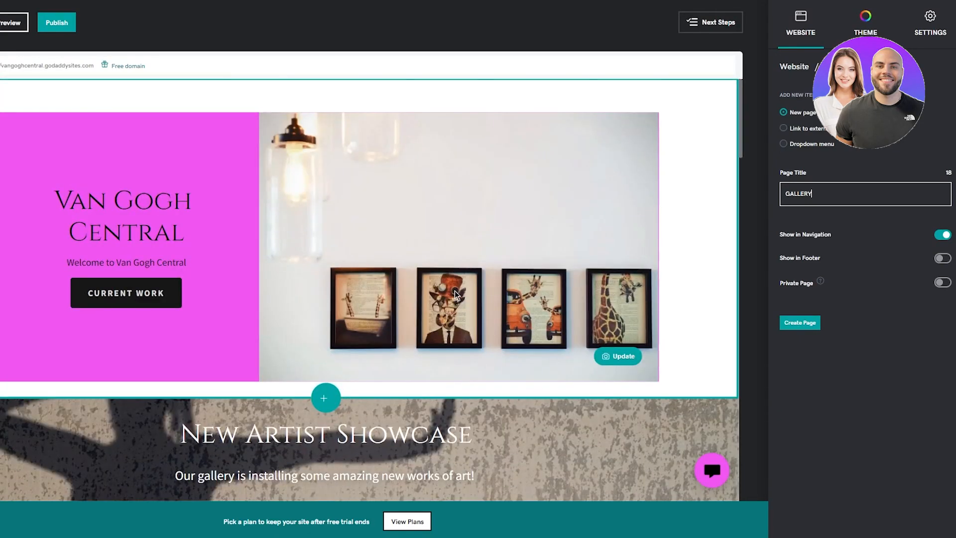
click(801, 324)
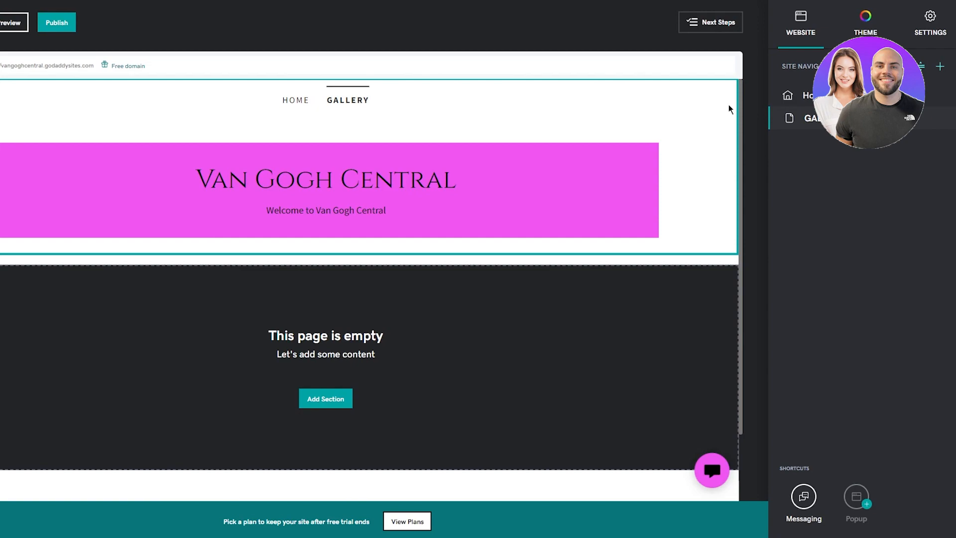
click(922, 66)
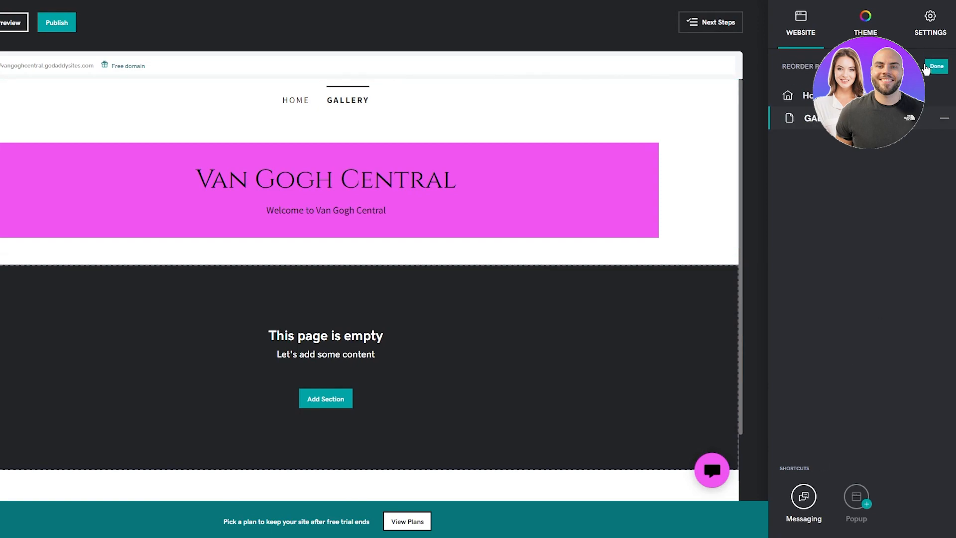
click(927, 68)
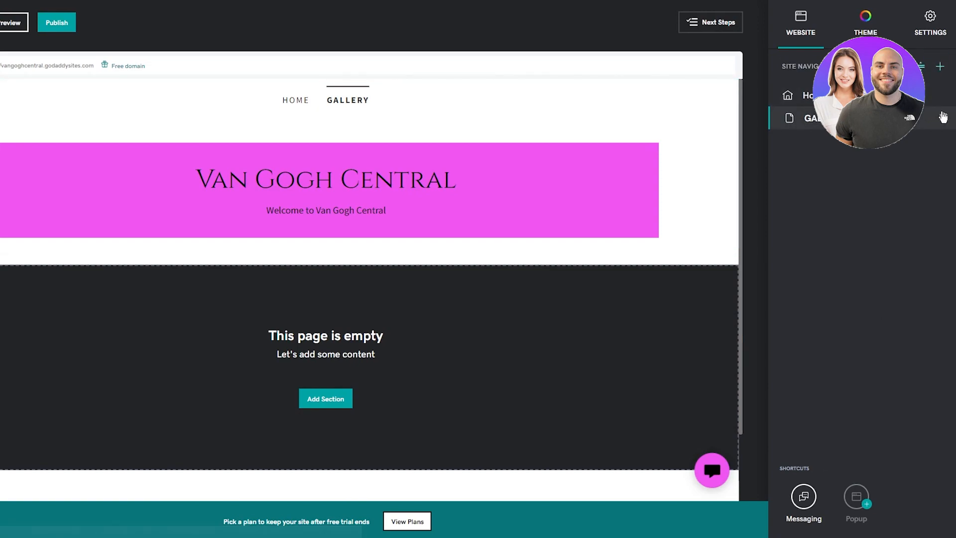
click(943, 117)
click(904, 150)
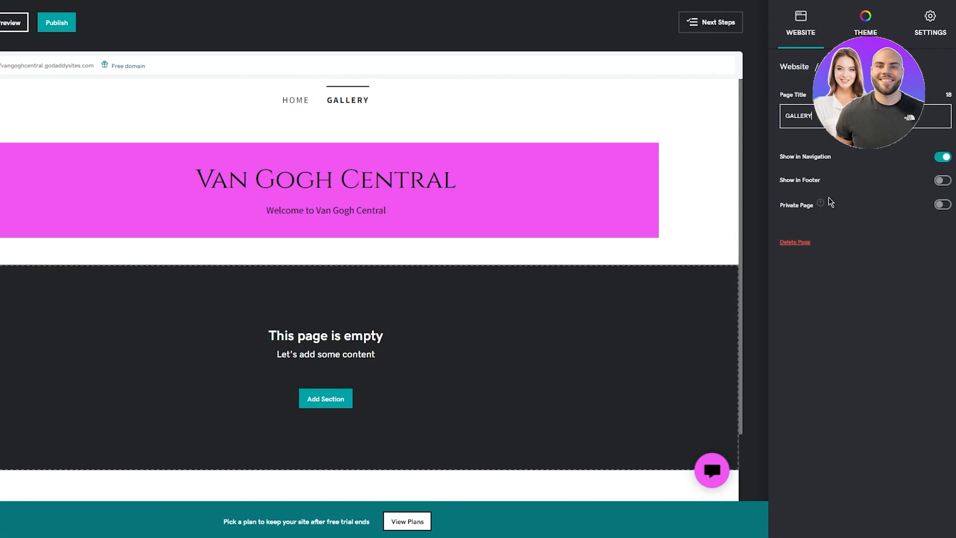
scroll(352, 237, down, 2)
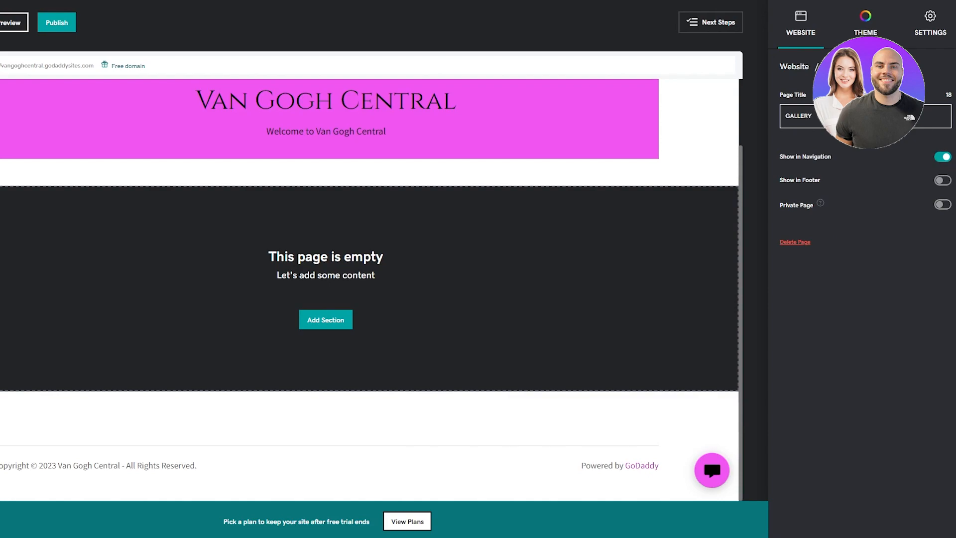
click(941, 182)
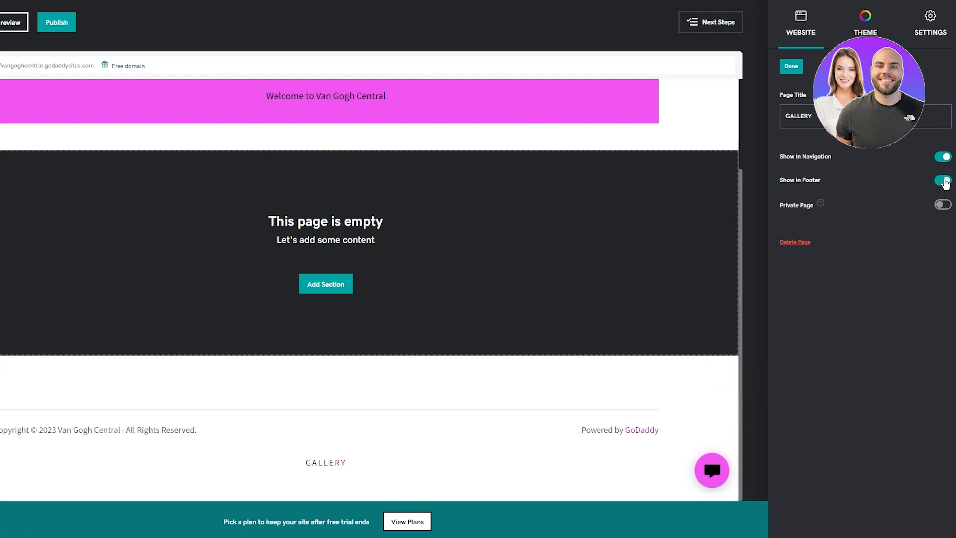
click(945, 181)
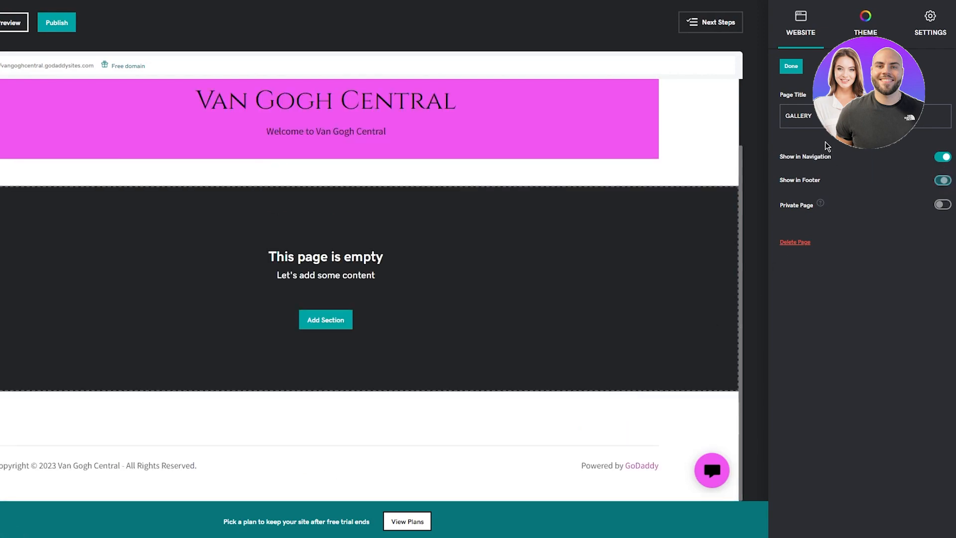
click(791, 67)
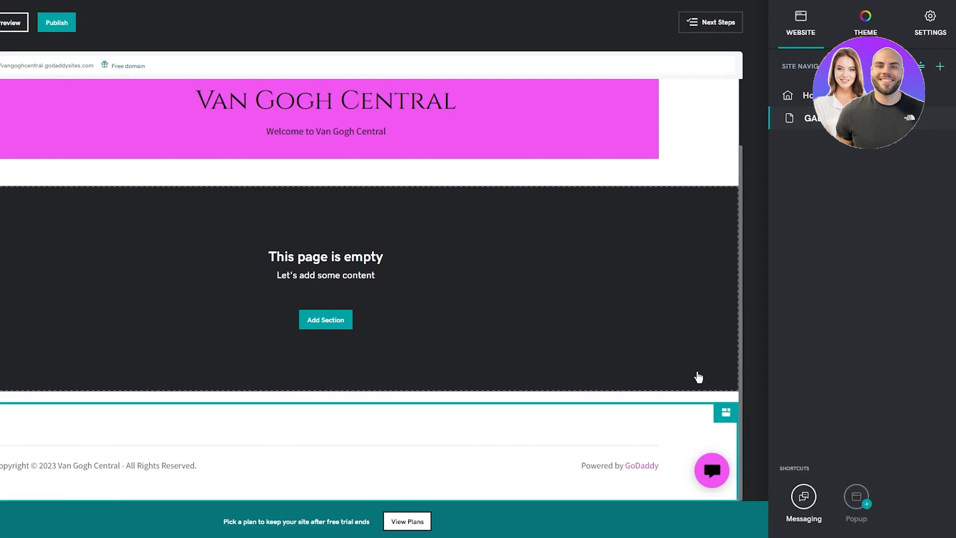
Scroll back up and open the Van Gogh Central header's settings on the GALLERY page
scroll(682, 212, down, 2)
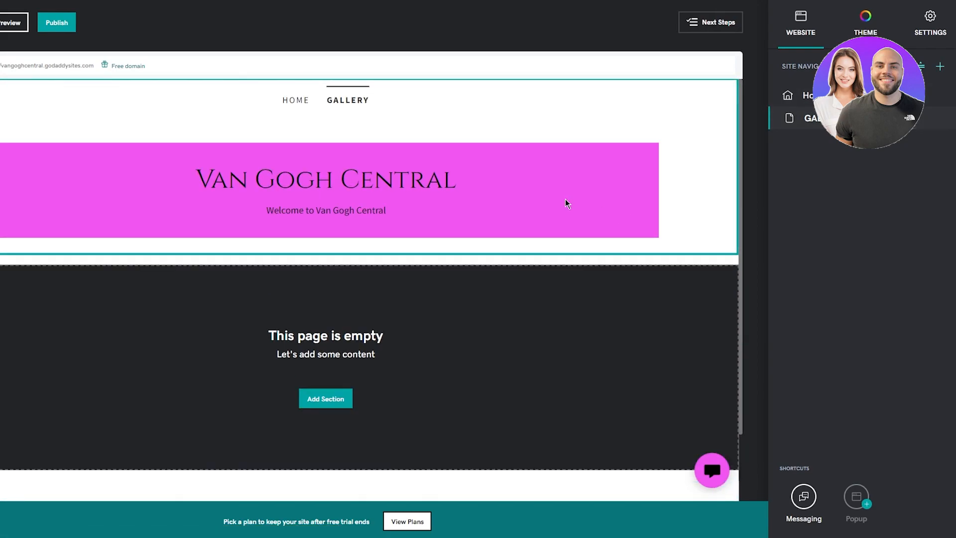
click(566, 203)
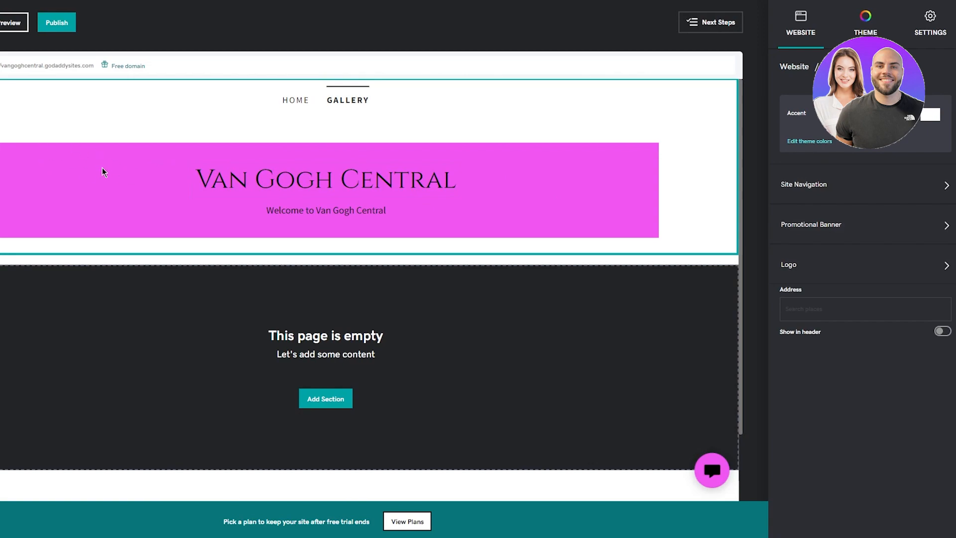
Replace the header subtitle 'Welcome to Van Gogh Central' with 'ART ENCLOSURE'
click(229, 178)
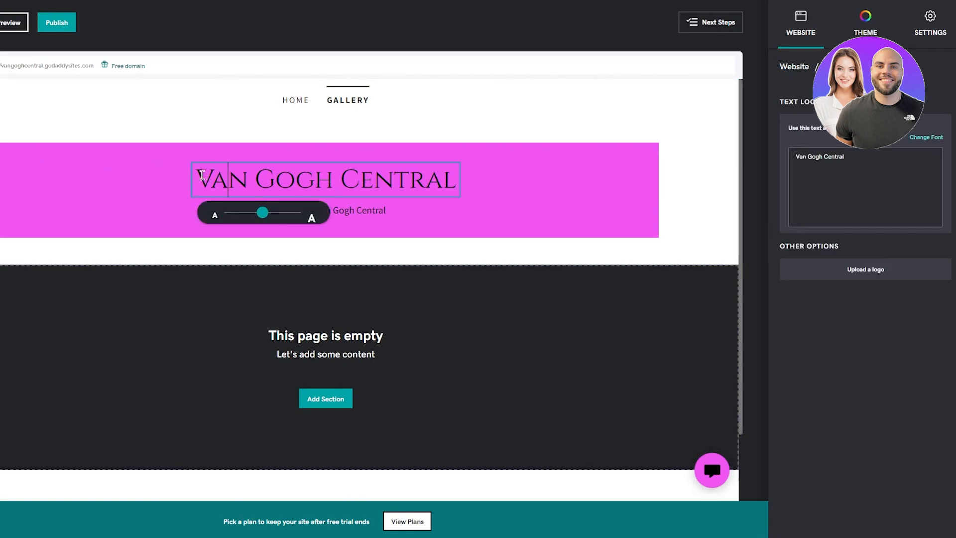
click(125, 173)
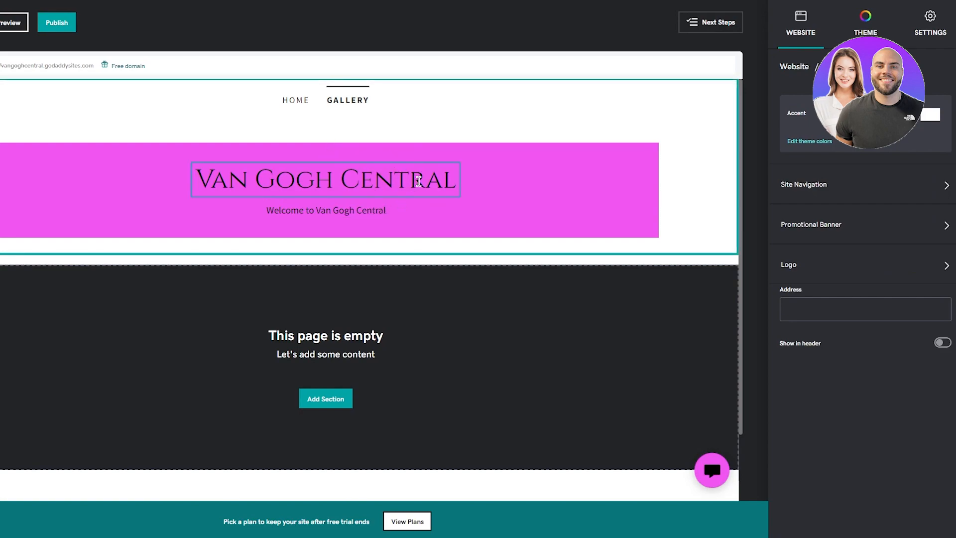
click(418, 181)
click(375, 211)
double_click(375, 210)
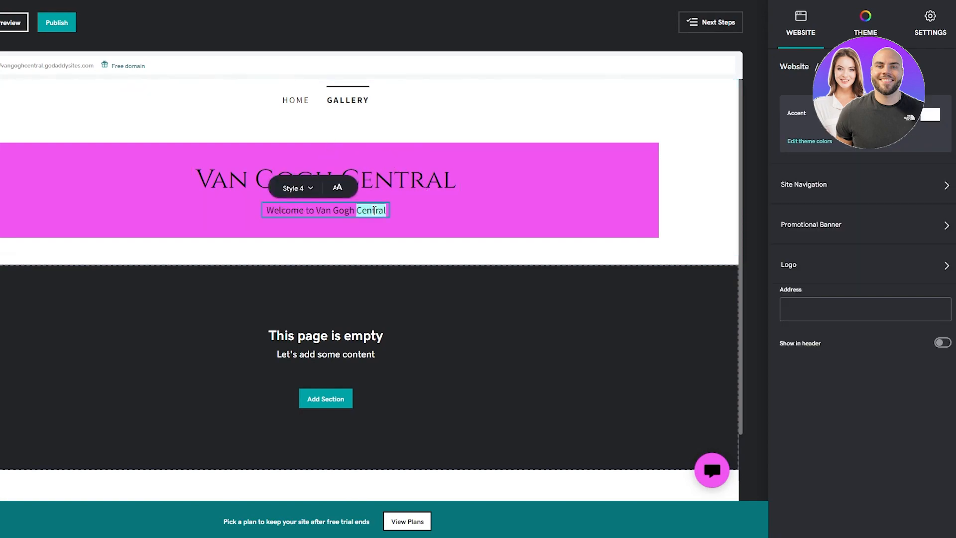
click(401, 212)
drag(264, 210, 387, 215)
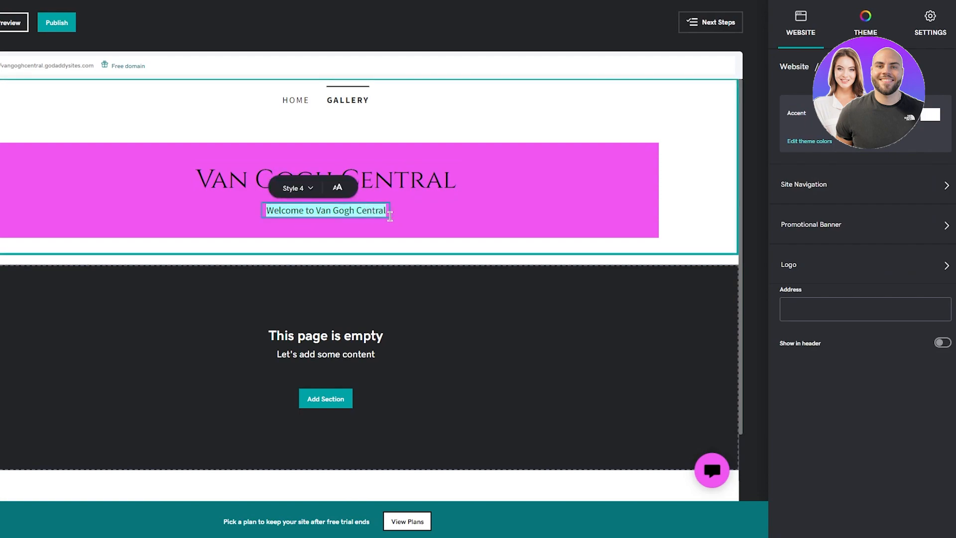
text(GALLERY)
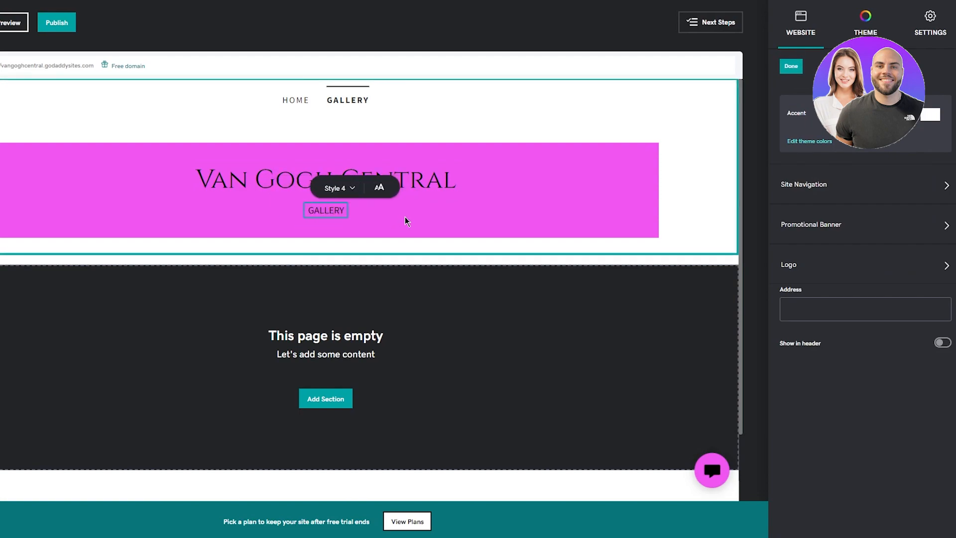
key(BackSpace)
key(BackSpace)
key(BackSpace)
key(BackSpace)
text(ART)
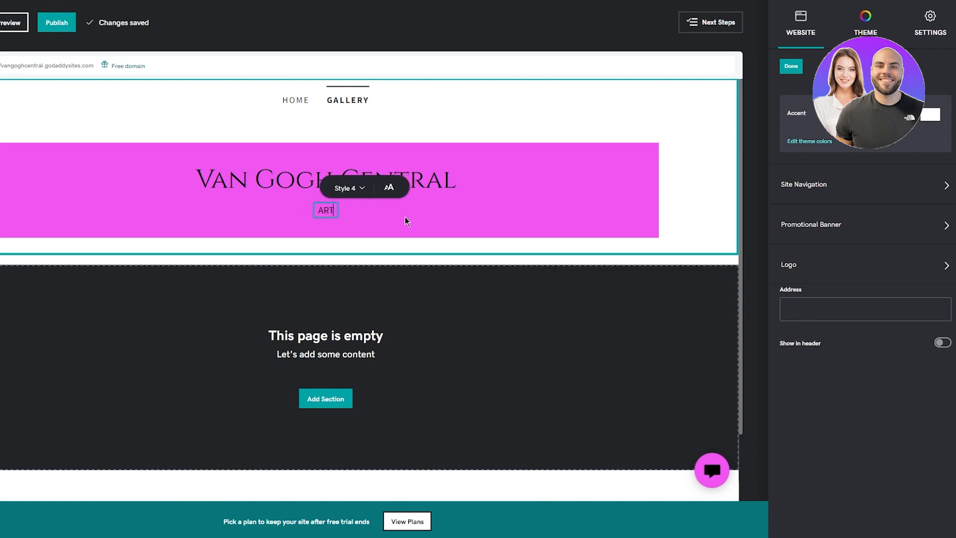
text( ENCLOSURE)
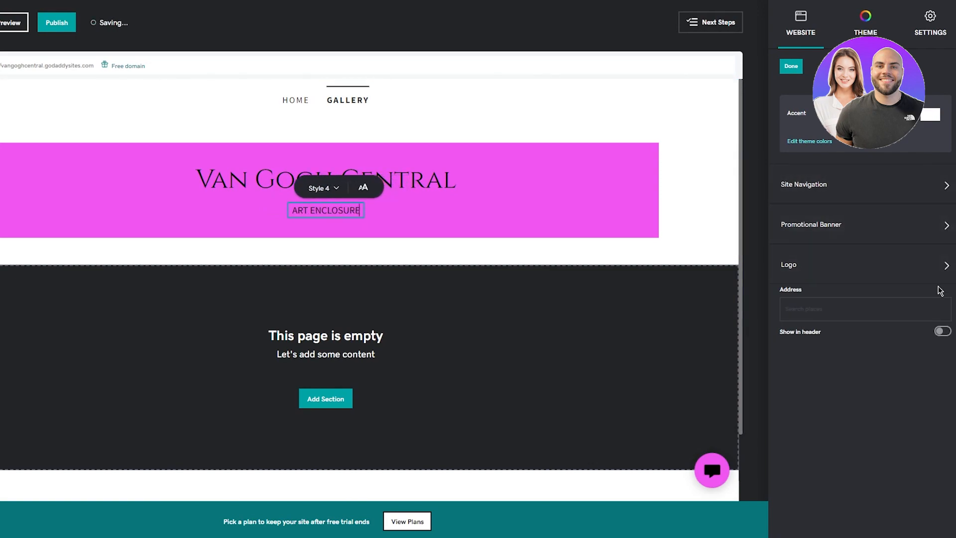
Compare accent swatches, then switch the header banner from pink to black and confirm with Done
click(809, 141)
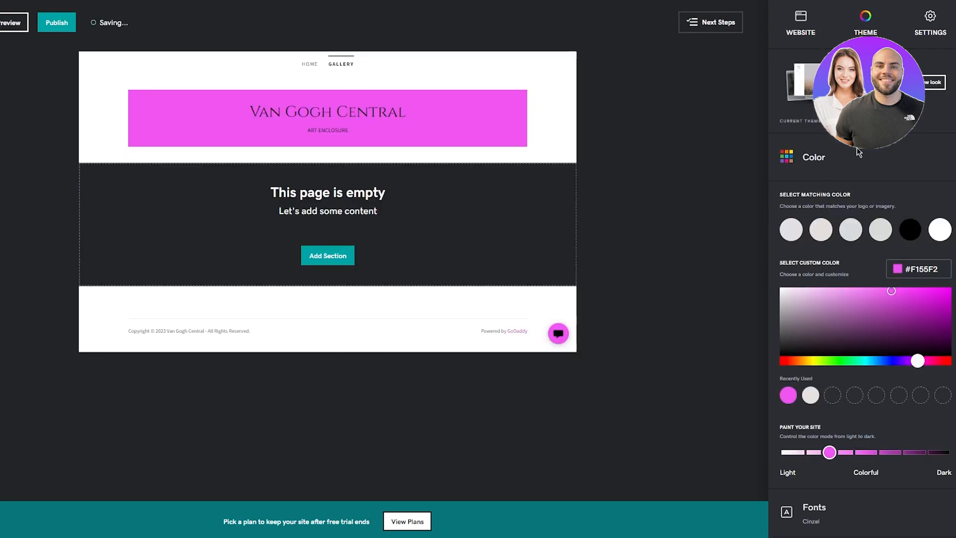
click(820, 28)
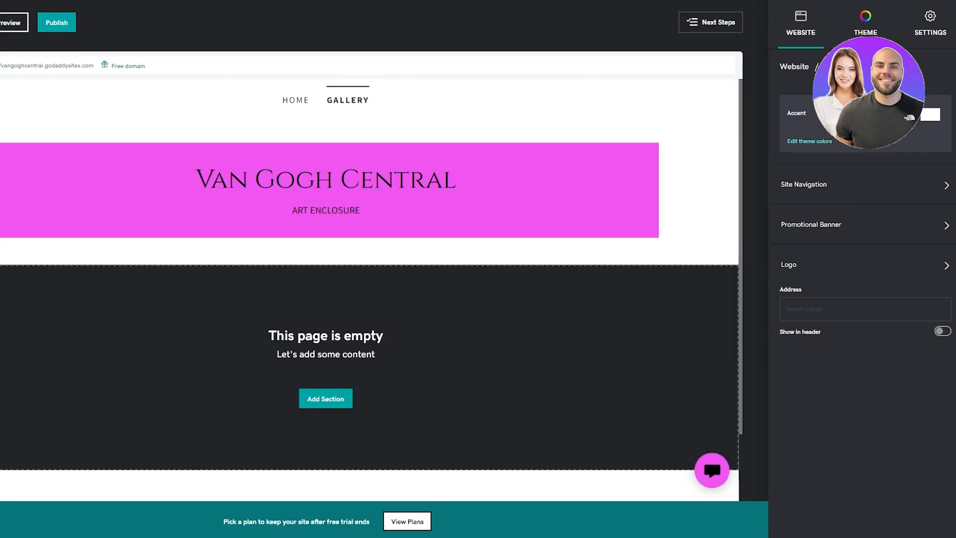
click(930, 117)
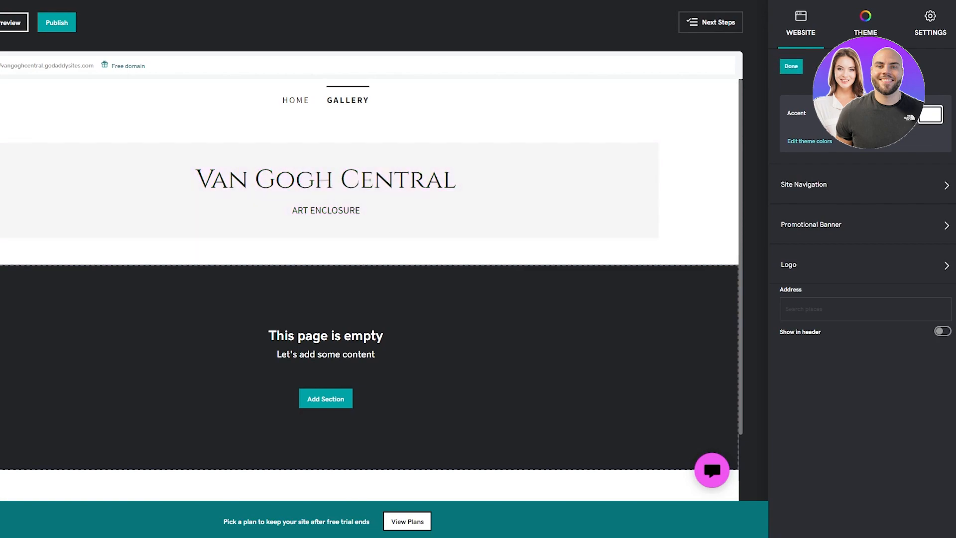
click(905, 114)
click(879, 115)
click(905, 115)
click(930, 115)
click(905, 115)
click(920, 186)
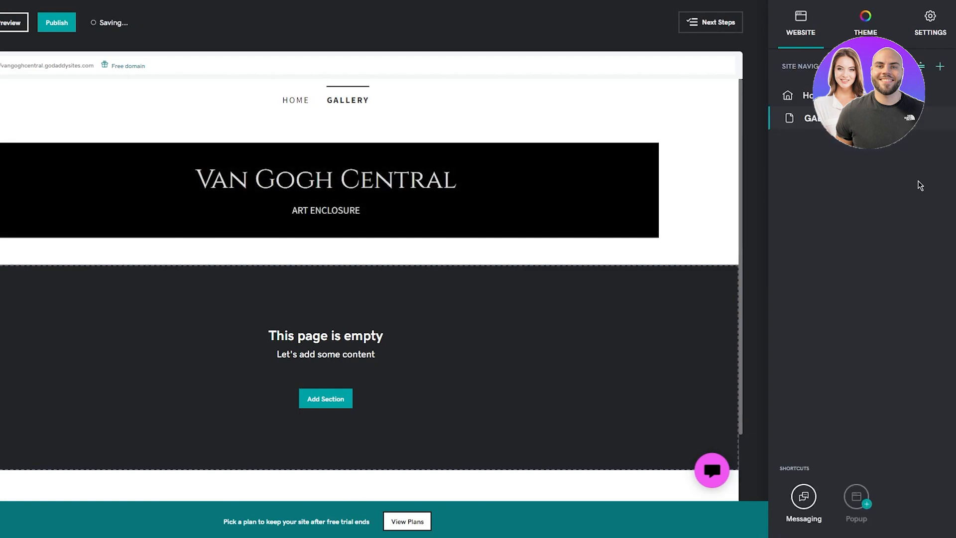
click(534, 198)
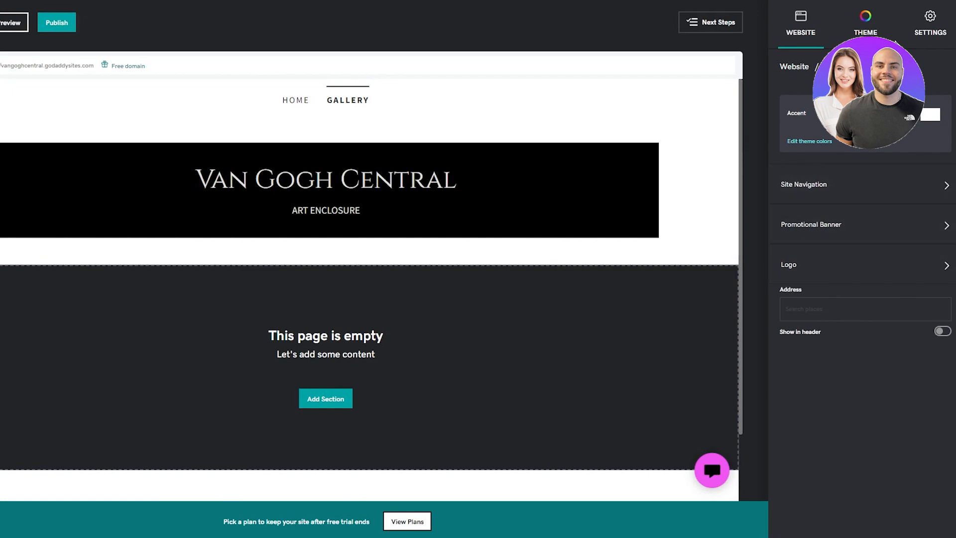
Review the header's Promotional Banner options and leave them unchanged
scroll(669, 268, down, 2)
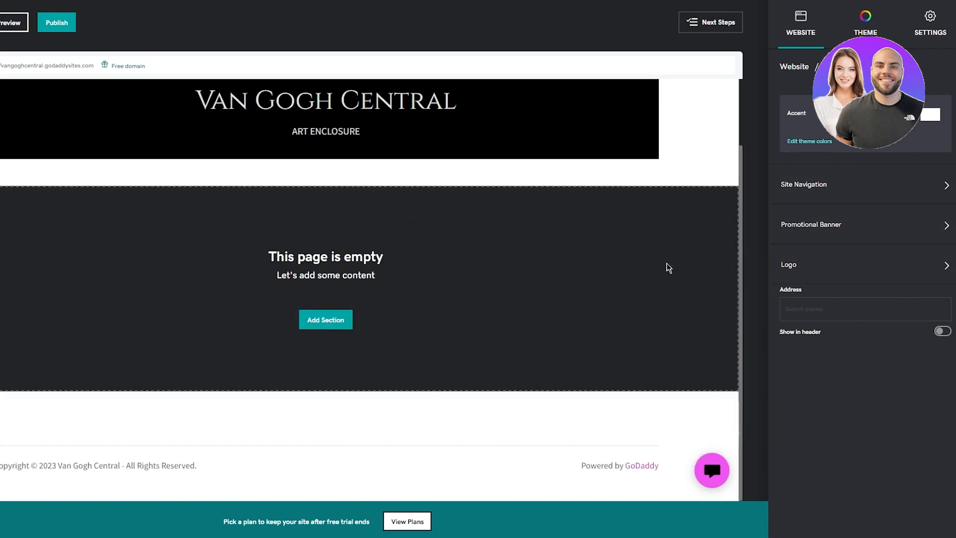
scroll(669, 268, up, 2)
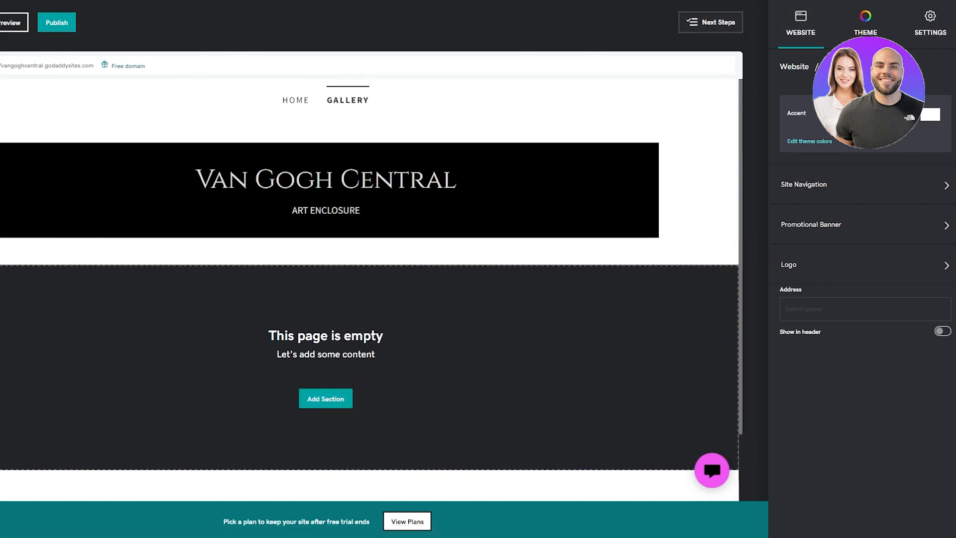
click(882, 234)
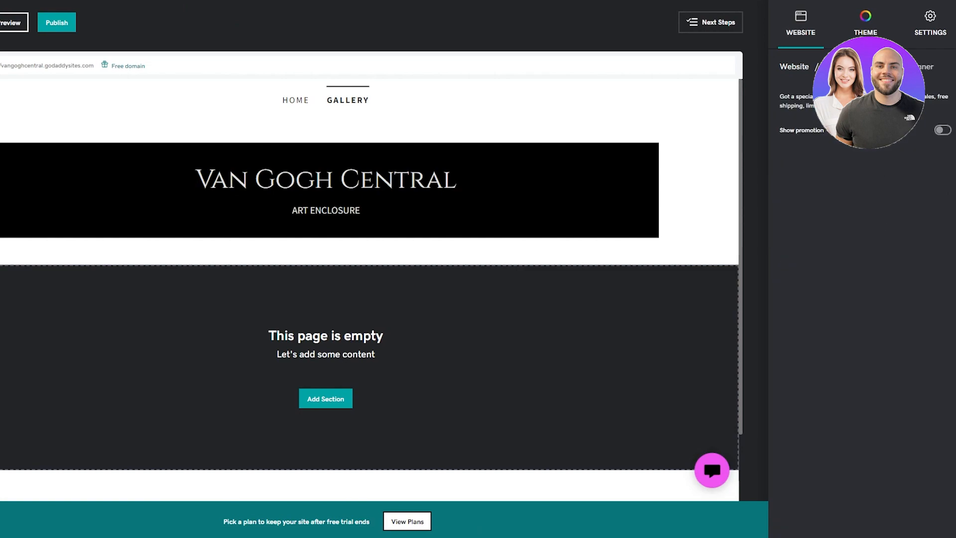
click(801, 22)
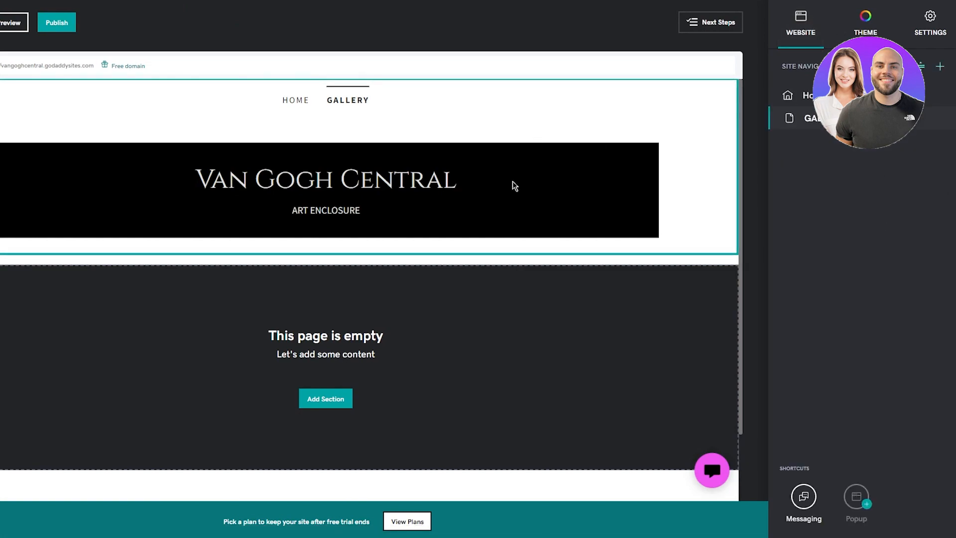
Open the Add Section catalogue for the empty GALLERY page
click(377, 331)
click(467, 326)
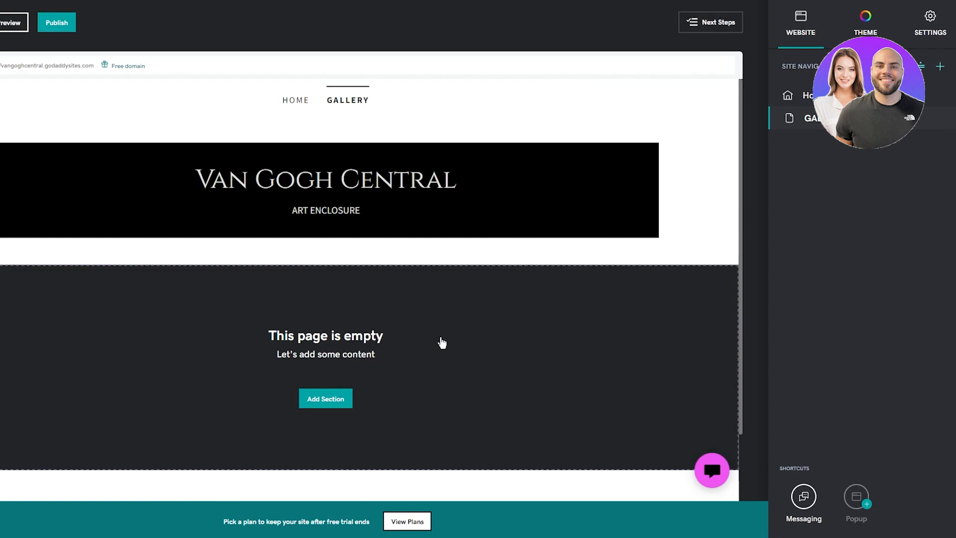
click(333, 401)
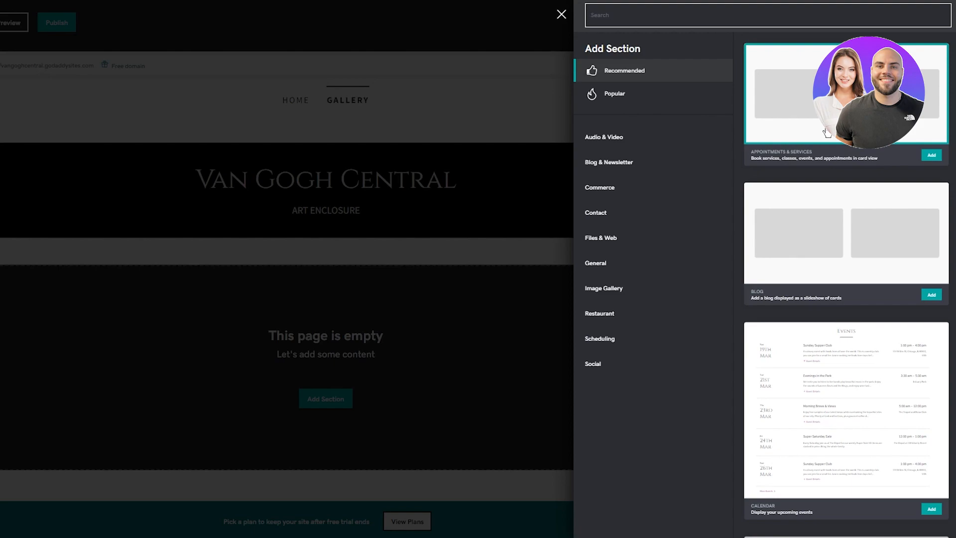
Add the Photo Gallery slideshow section from the Add Section catalogue
scroll(827, 134, down, 5)
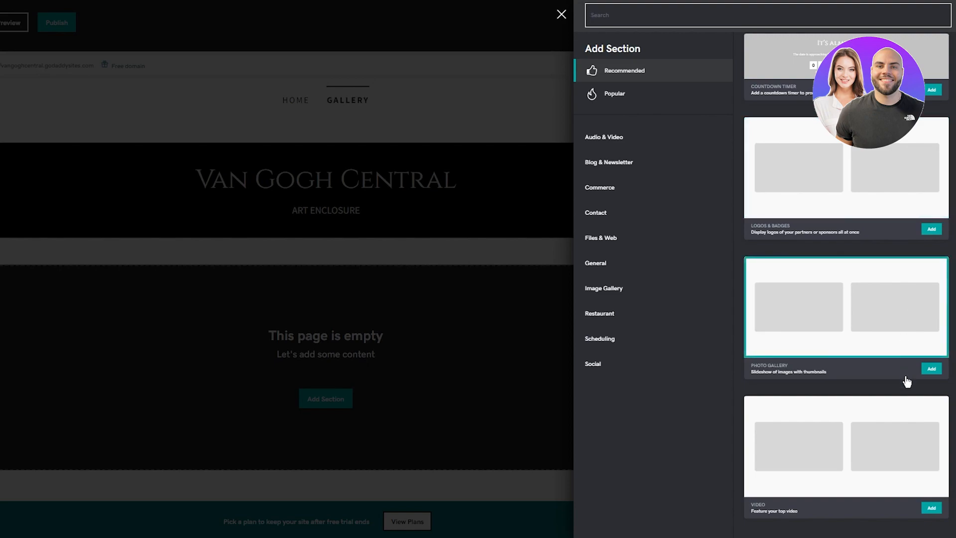
scroll(911, 293, up, 5)
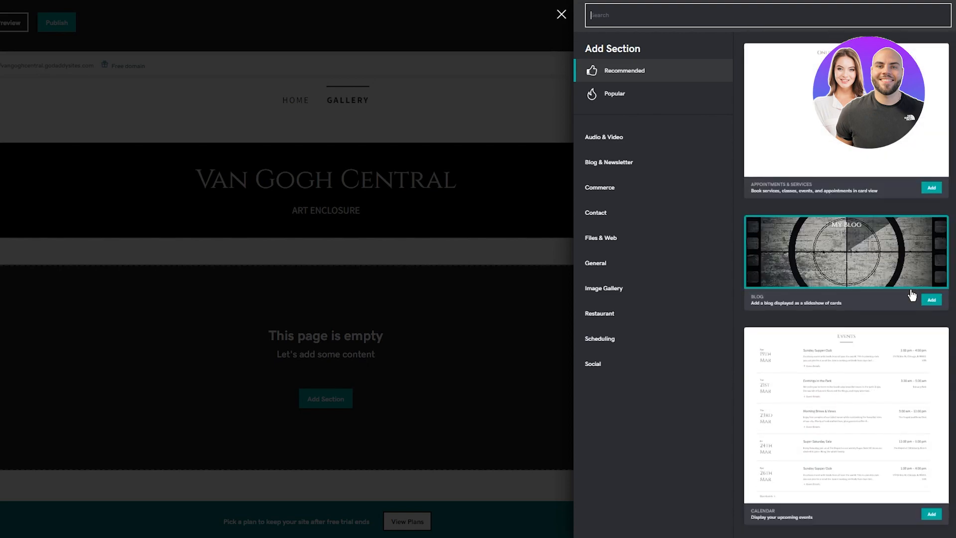
scroll(912, 294, down, 5)
scroll(912, 296, up, 1)
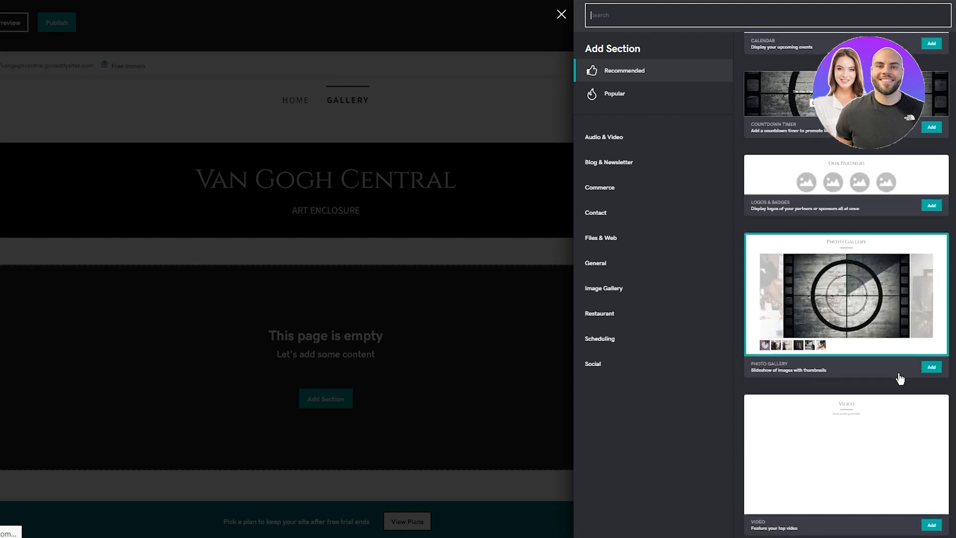
click(932, 369)
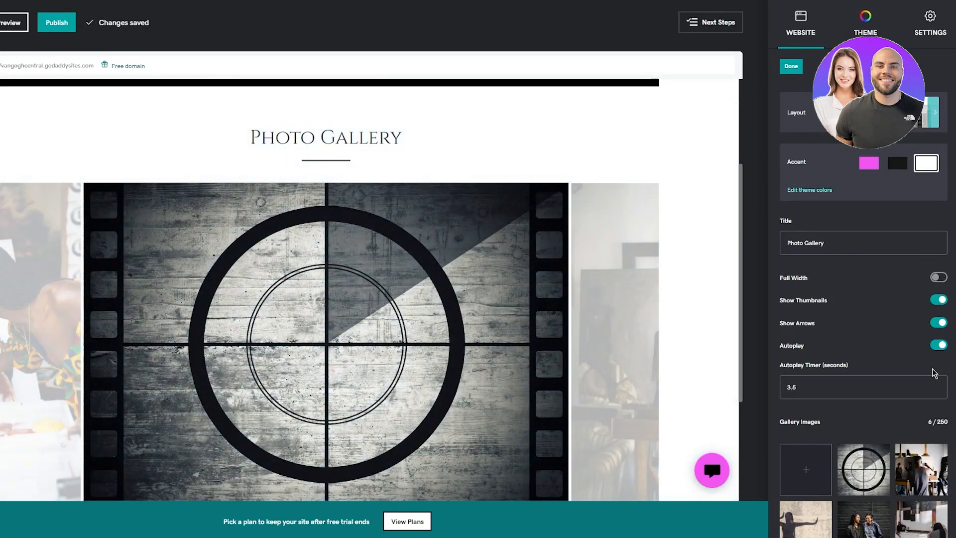
Remove all six sample images from the Photo Gallery and open the Select images library
scroll(711, 164, down, 4)
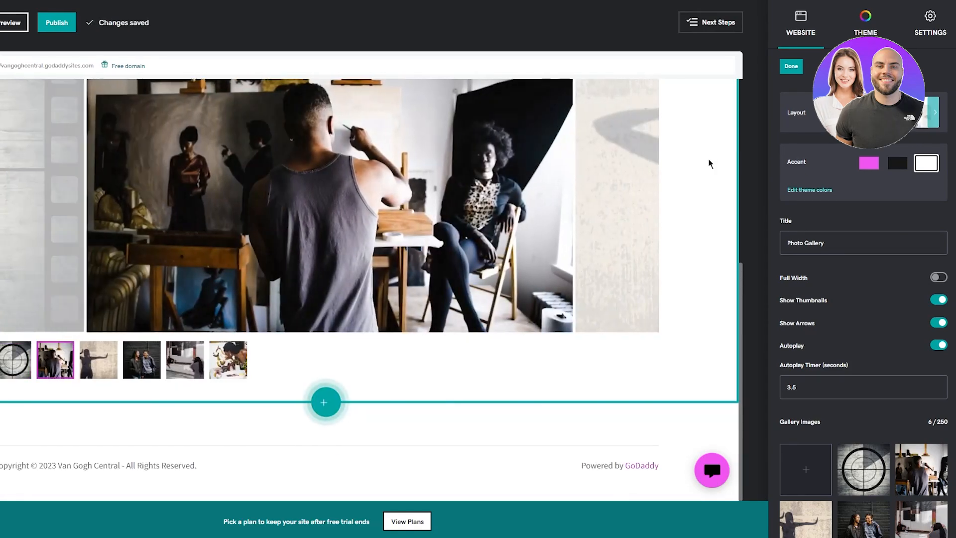
scroll(711, 164, up, 3)
scroll(711, 164, down, 4)
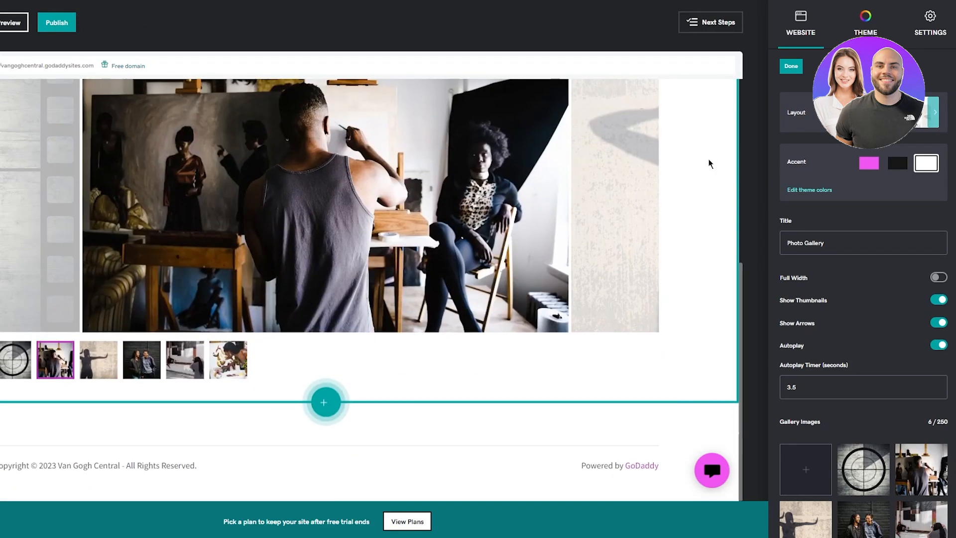
scroll(711, 165, up, 4)
scroll(710, 165, down, 3)
scroll(711, 164, up, 4)
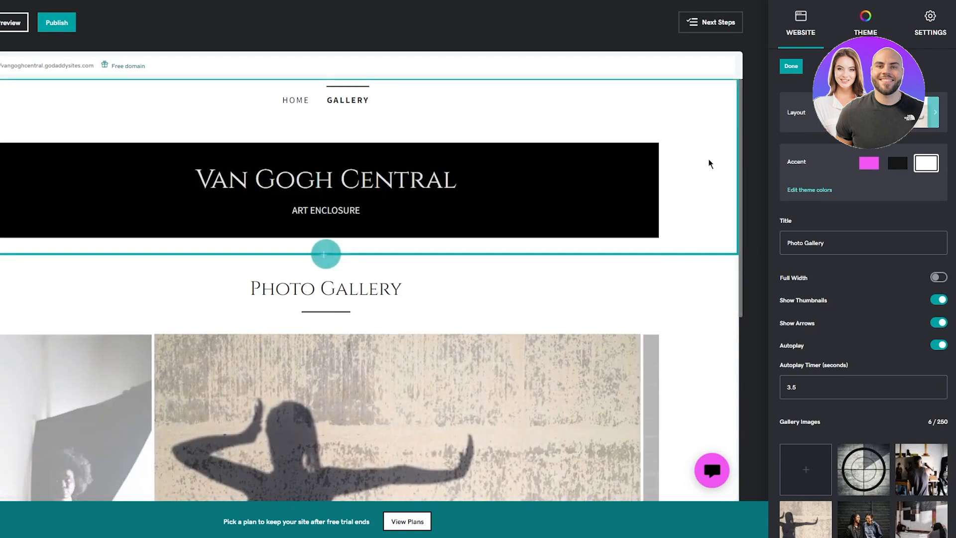
scroll(710, 164, down, 2)
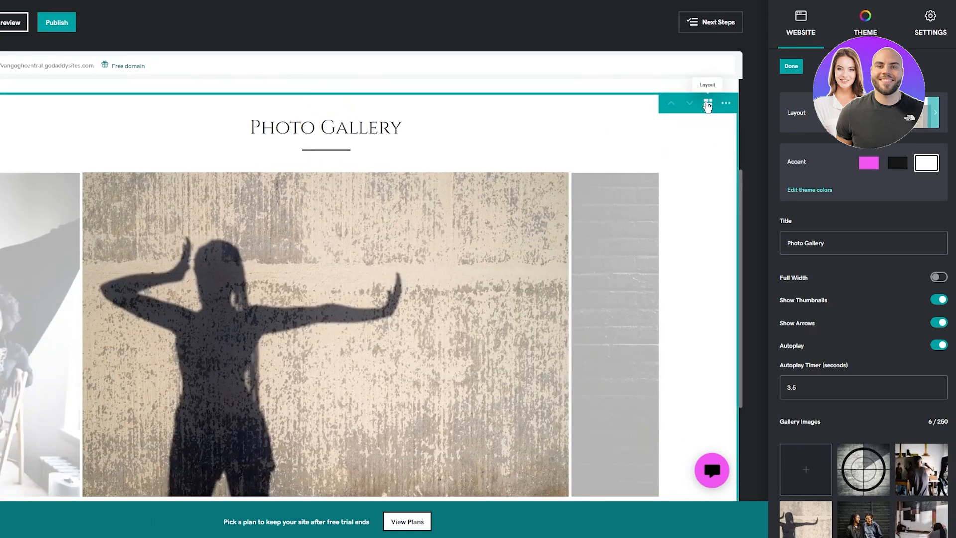
click(732, 104)
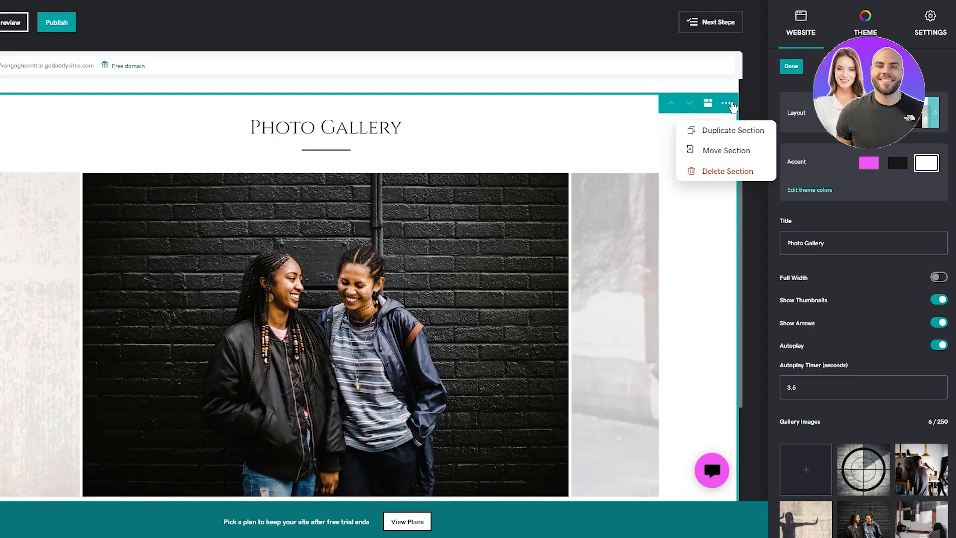
click(731, 104)
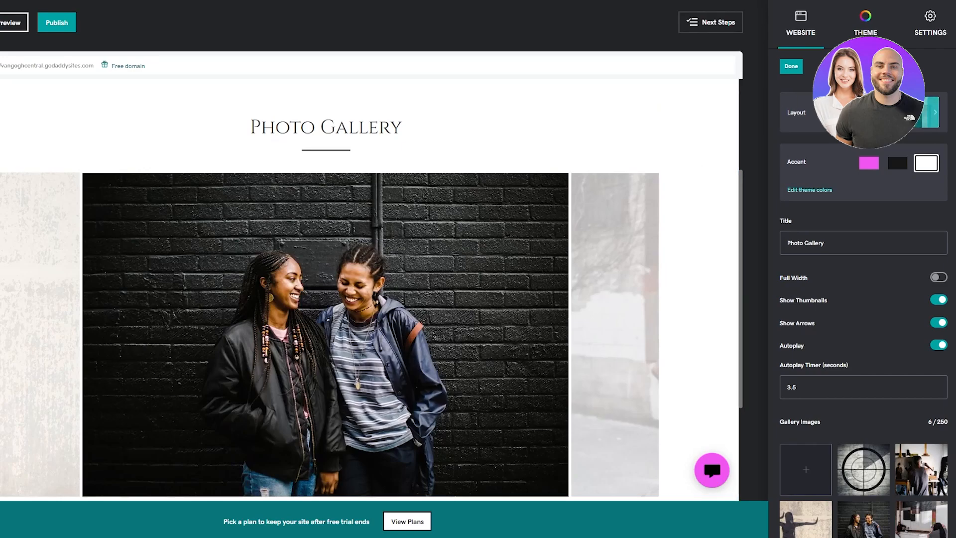
scroll(916, 330, down, 2)
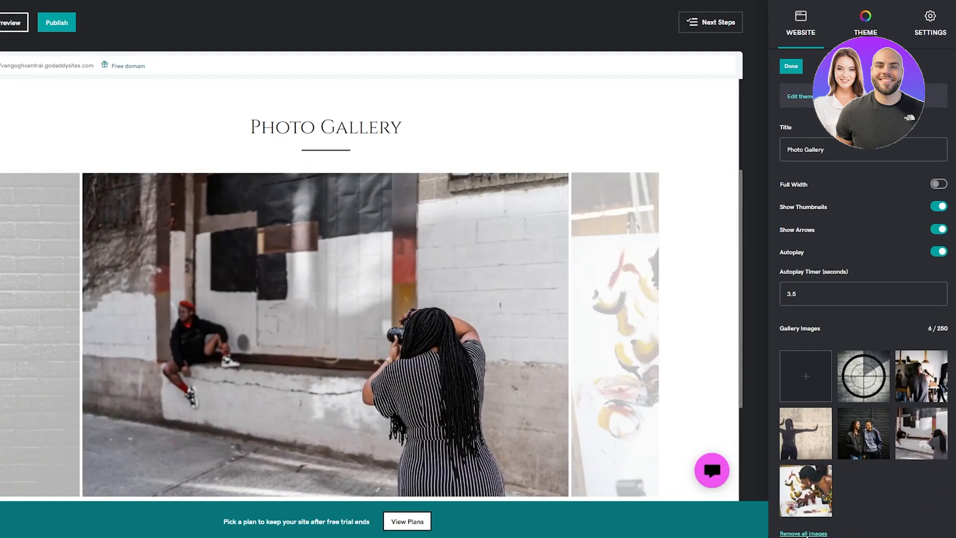
click(803, 533)
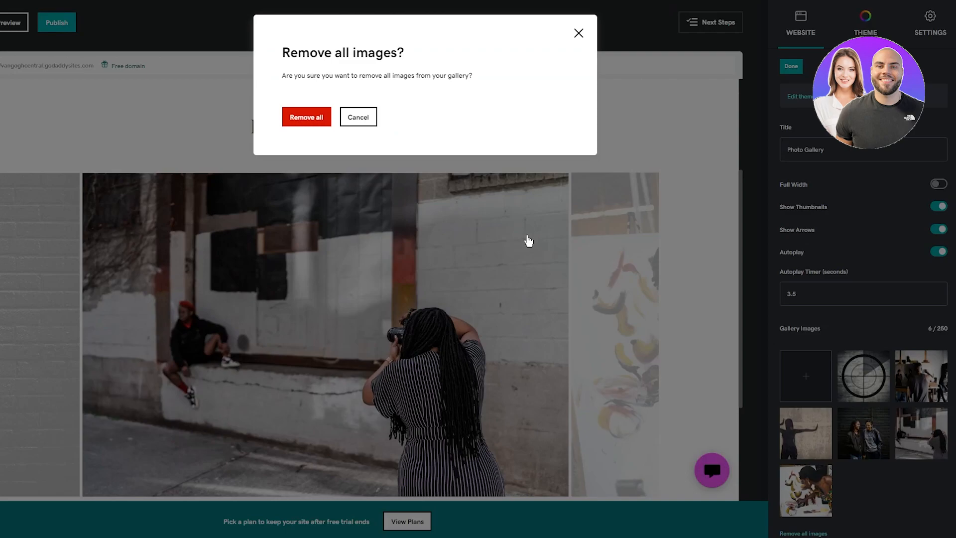
click(307, 117)
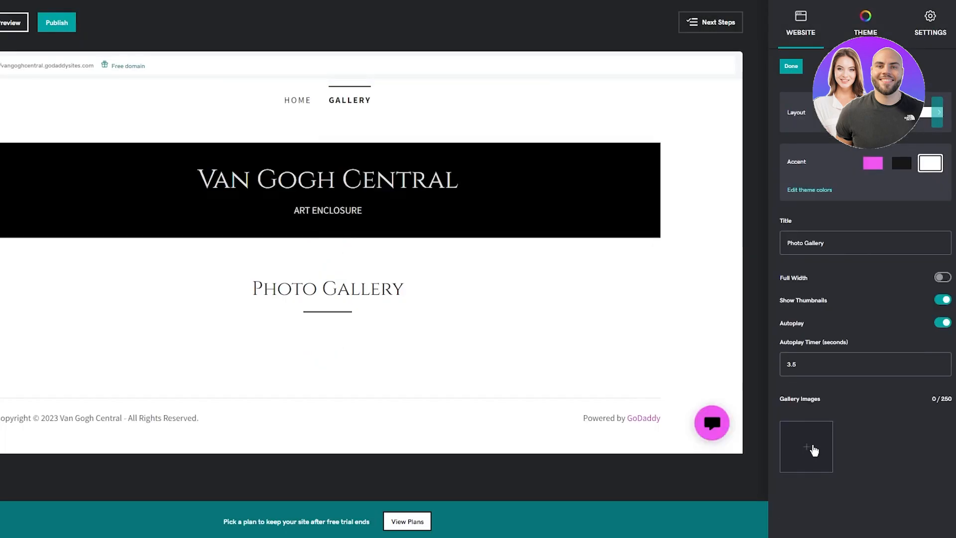
click(814, 449)
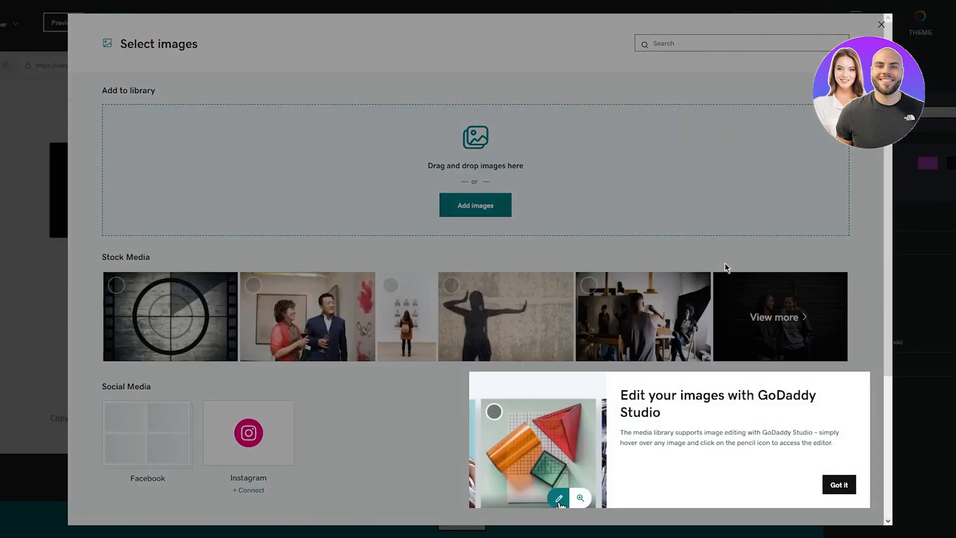
click(837, 486)
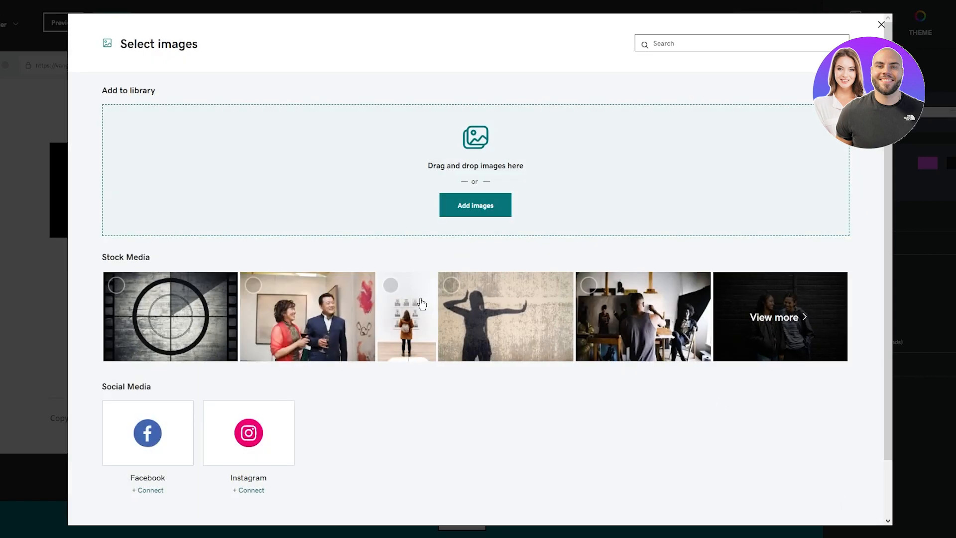
Search Pexels for 'van gogh' and download the sunflower room photo
key(ctrl+t)
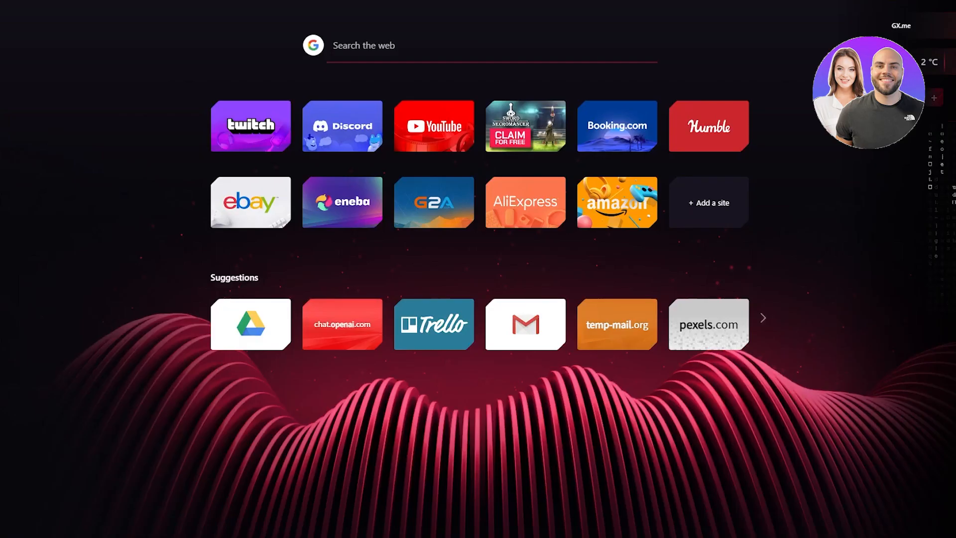
text(pexe)
key(Return)
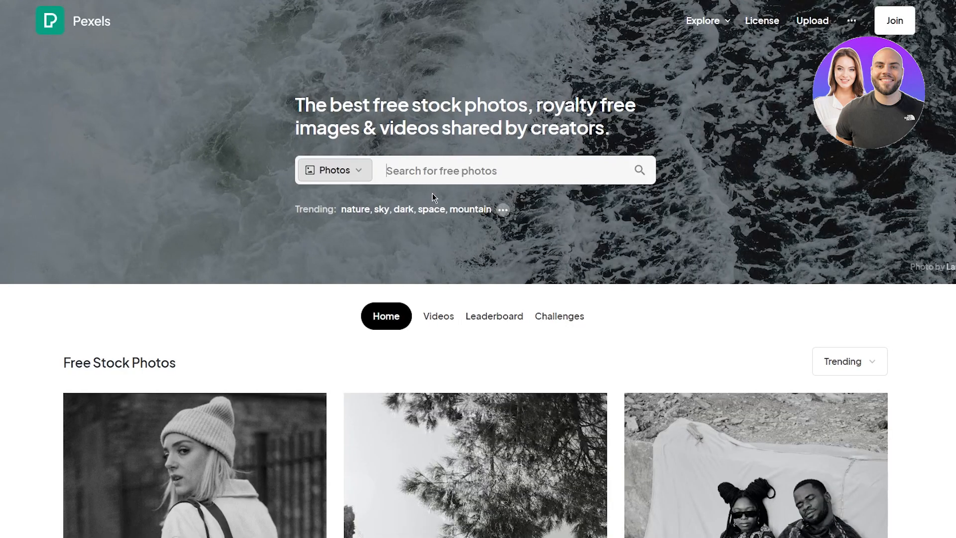
click(447, 175)
text(van gogh)
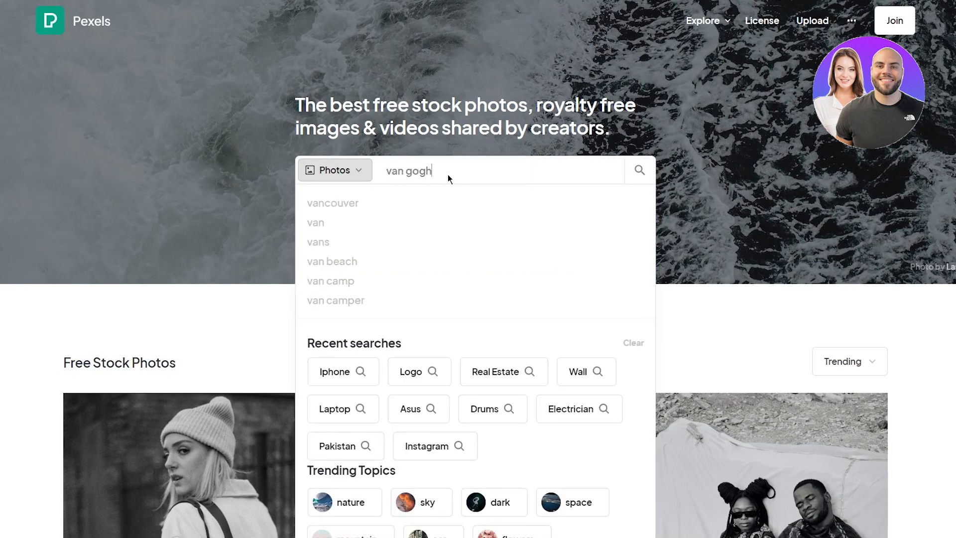
key(Return)
scroll(536, 254, down, 4)
scroll(716, 295, up, 3)
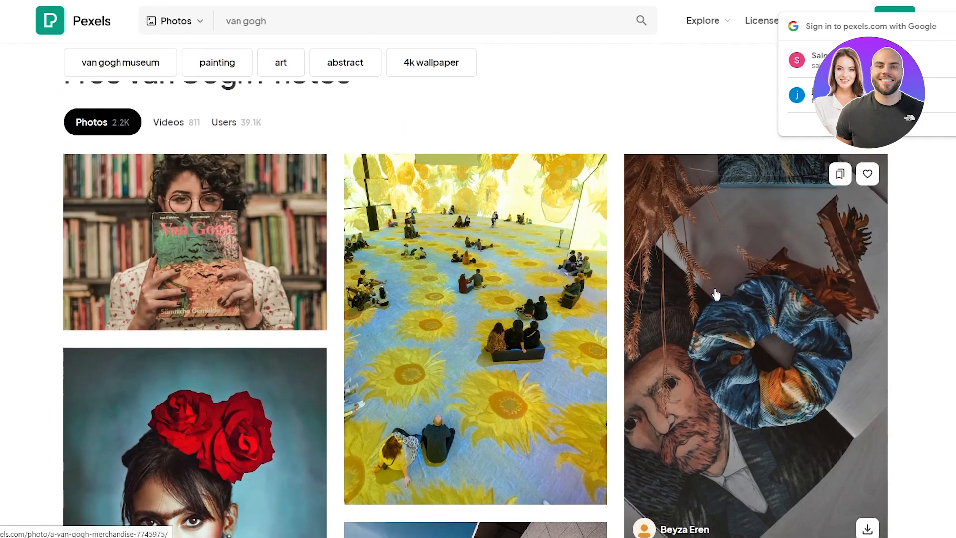
scroll(716, 295, down, 2)
click(585, 364)
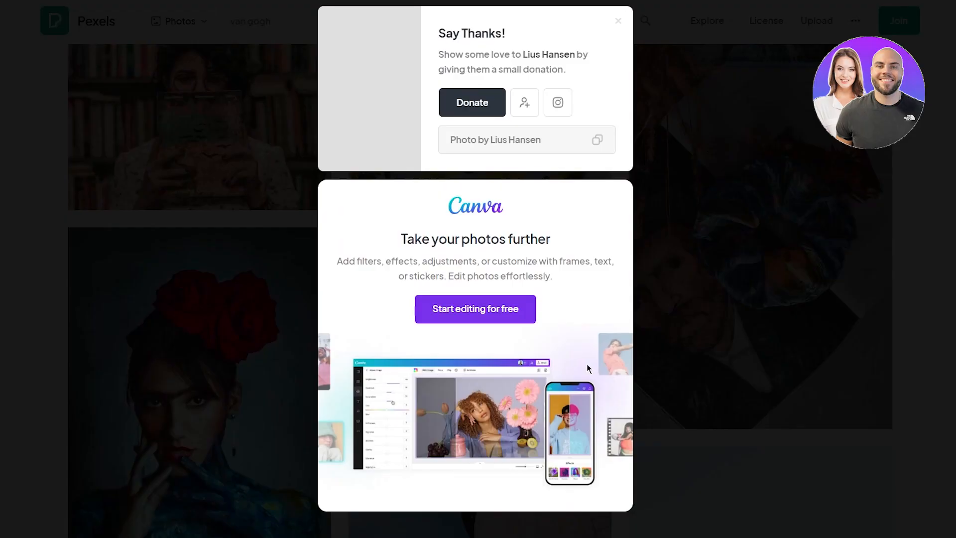
click(673, 103)
Search Pexels for 'starry night' and download the purple Milky Way photo
scroll(756, 306, down, 5)
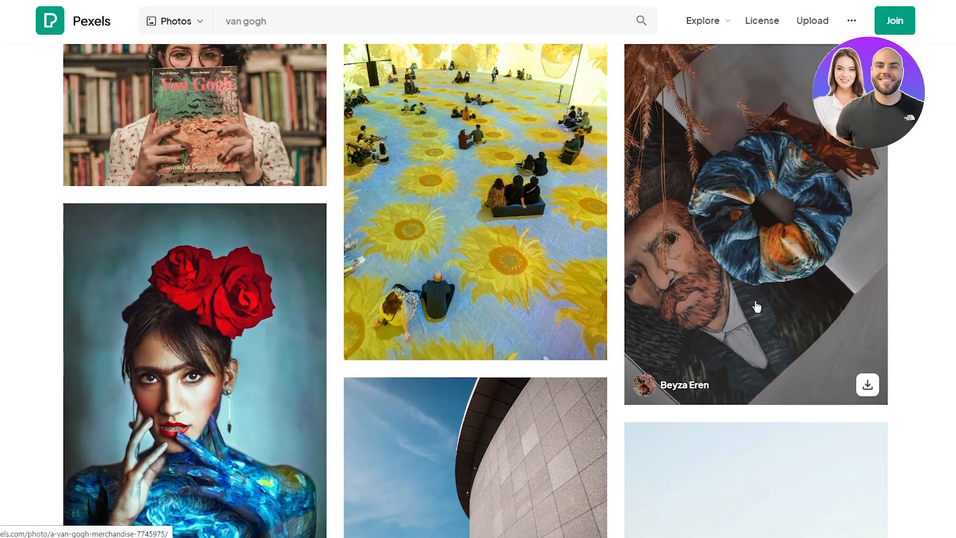
scroll(756, 306, down, 7)
scroll(607, 325, up, 8)
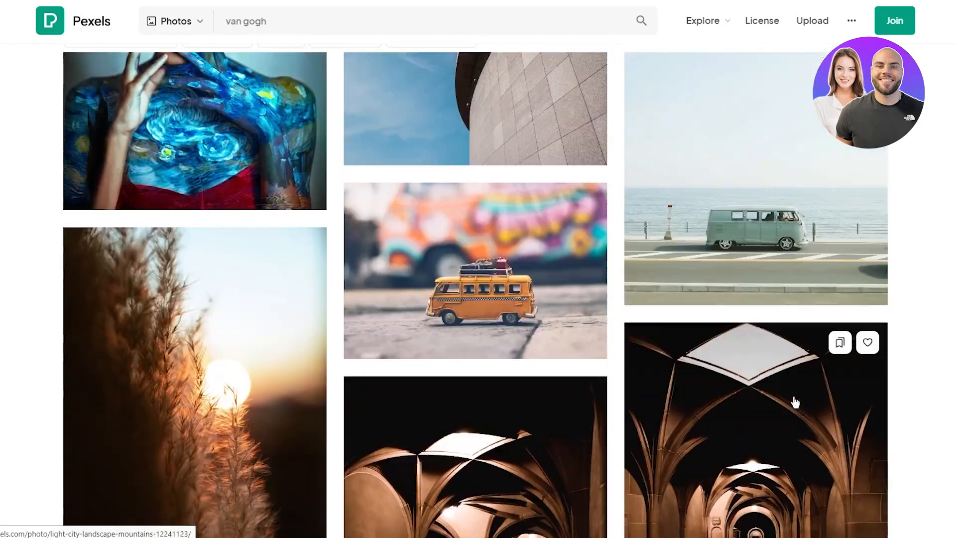
scroll(608, 324, down, 15)
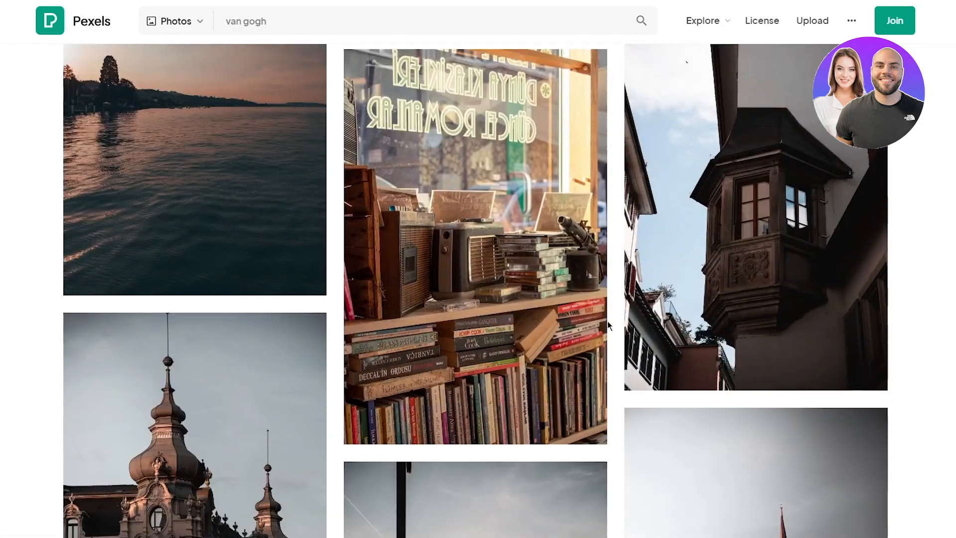
scroll(607, 326, up, 15)
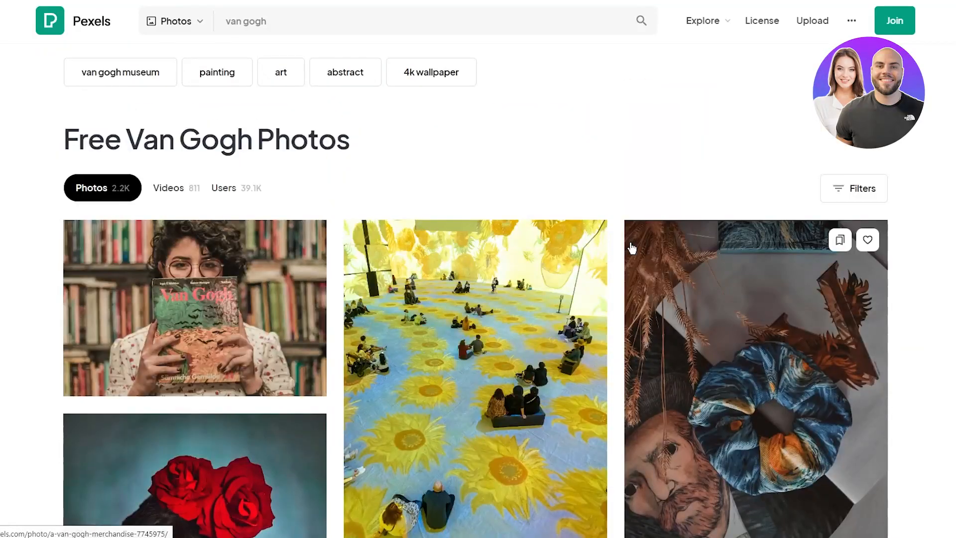
click(296, 15)
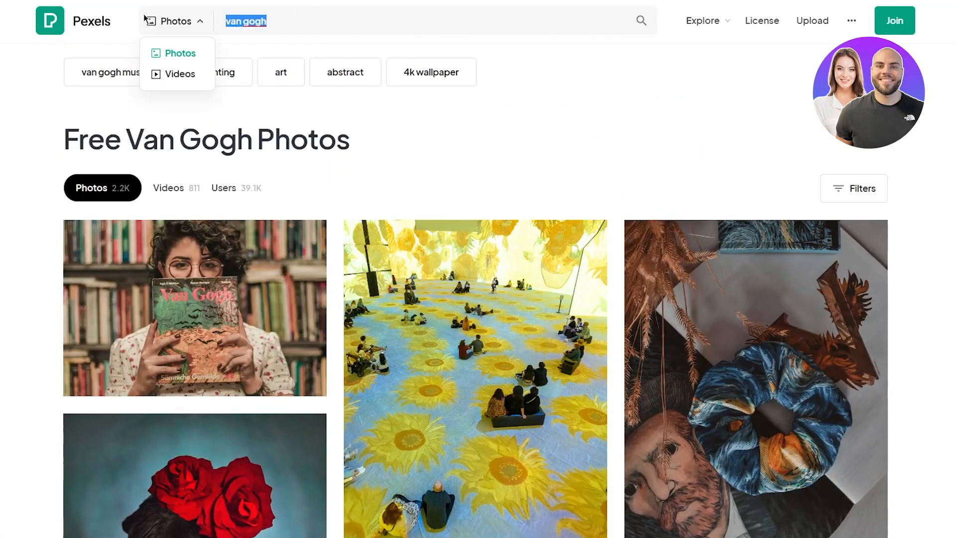
mouse_move(145, 20)
text(starry night)
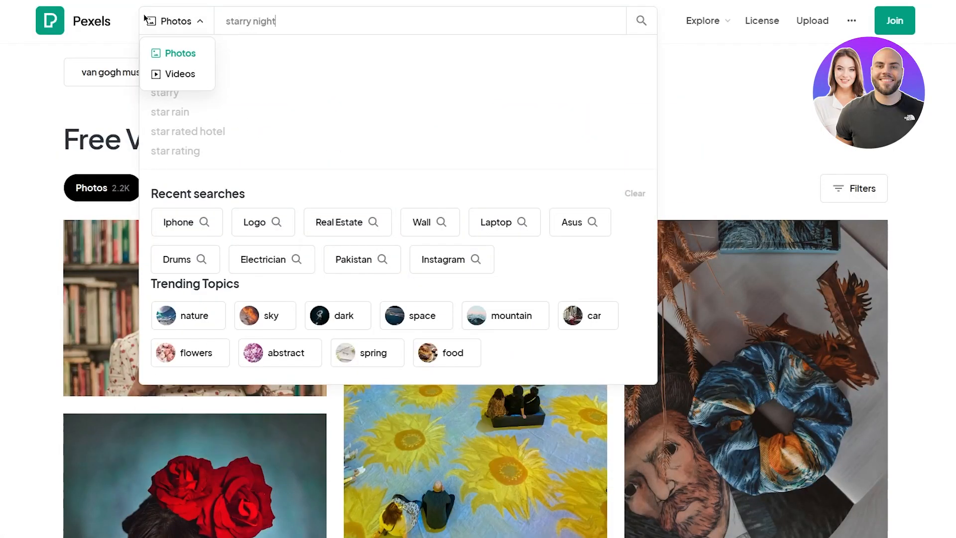
key(Return)
scroll(375, 169, down, 1)
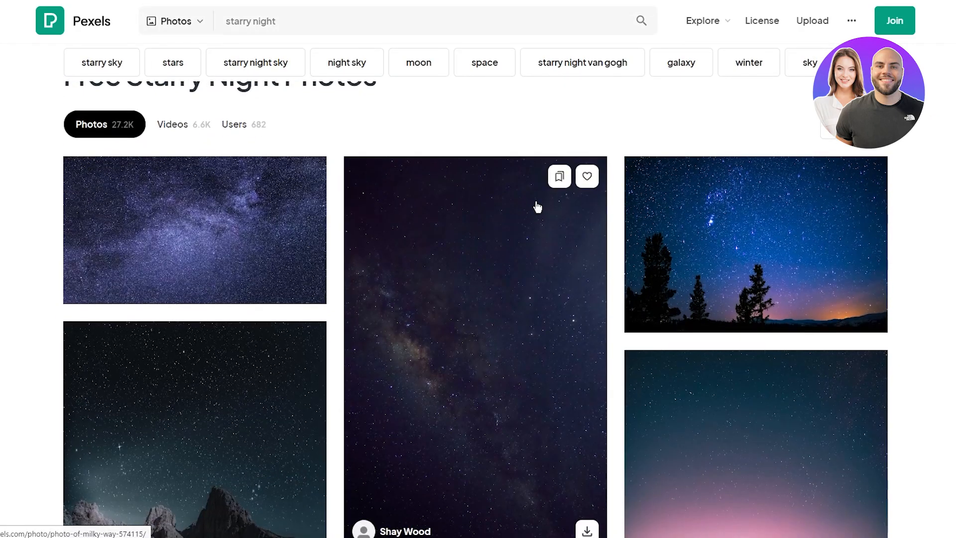
scroll(536, 207, down, 15)
scroll(537, 205, up, 16)
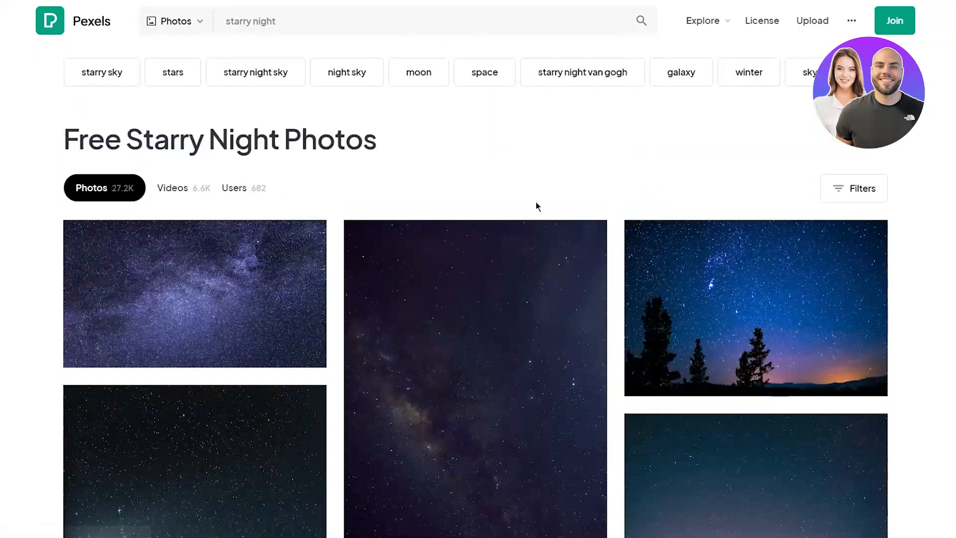
scroll(536, 206, down, 4)
scroll(493, 207, up, 2)
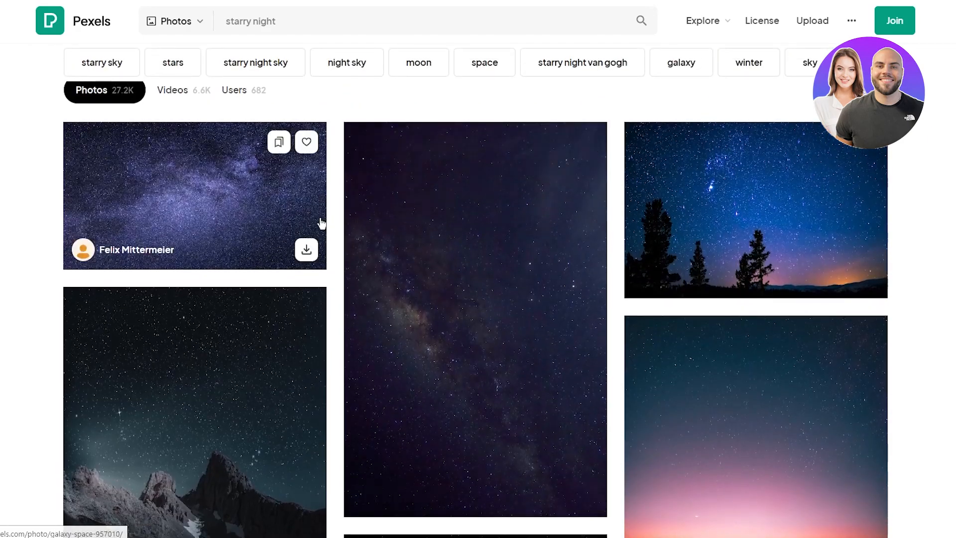
click(310, 253)
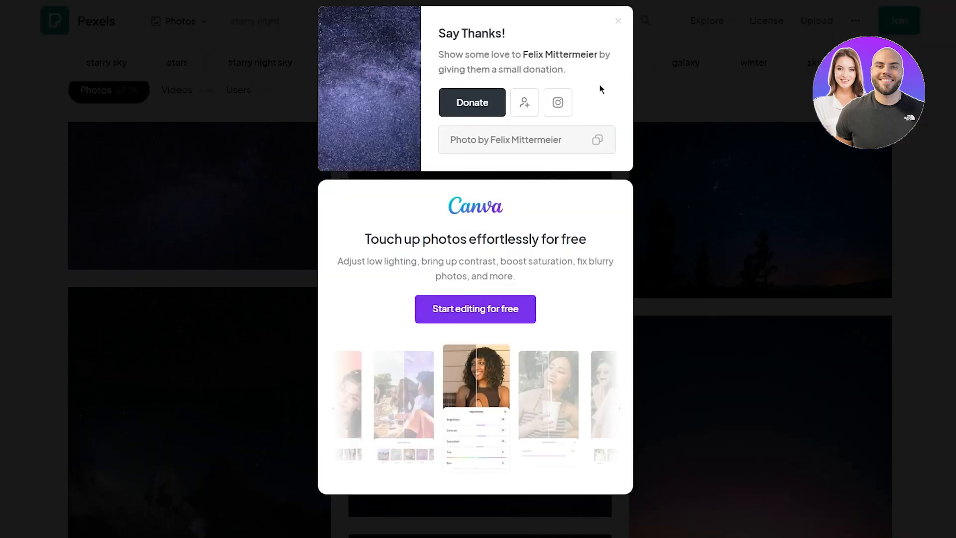
click(618, 24)
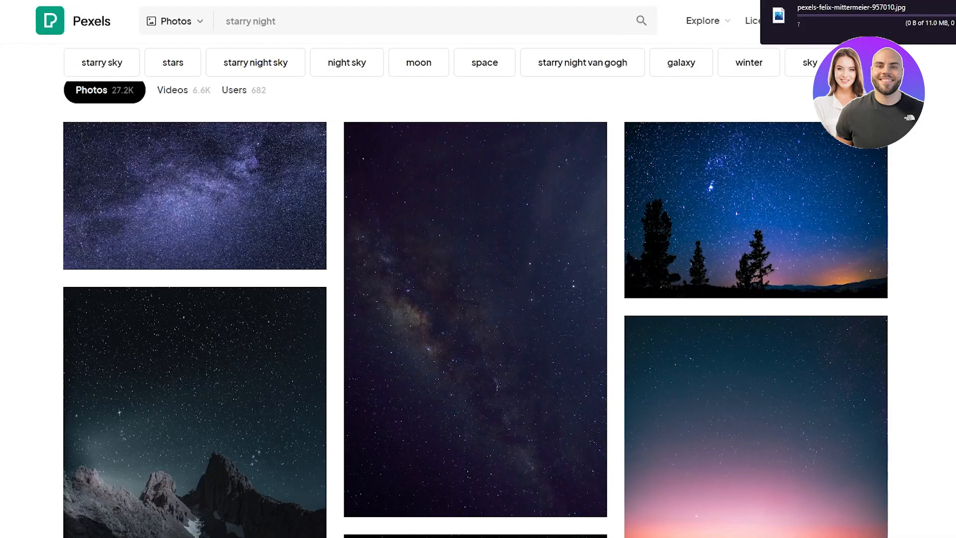
Download the Van Gogh scrunchie photo, then begin choosing image files from the computer
scroll(279, 37, up, 2)
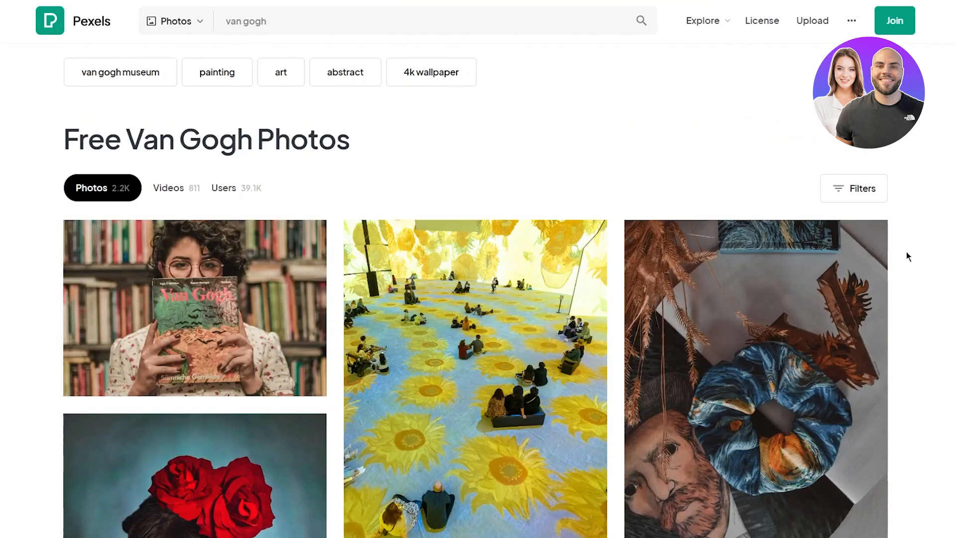
scroll(894, 416, down, 3)
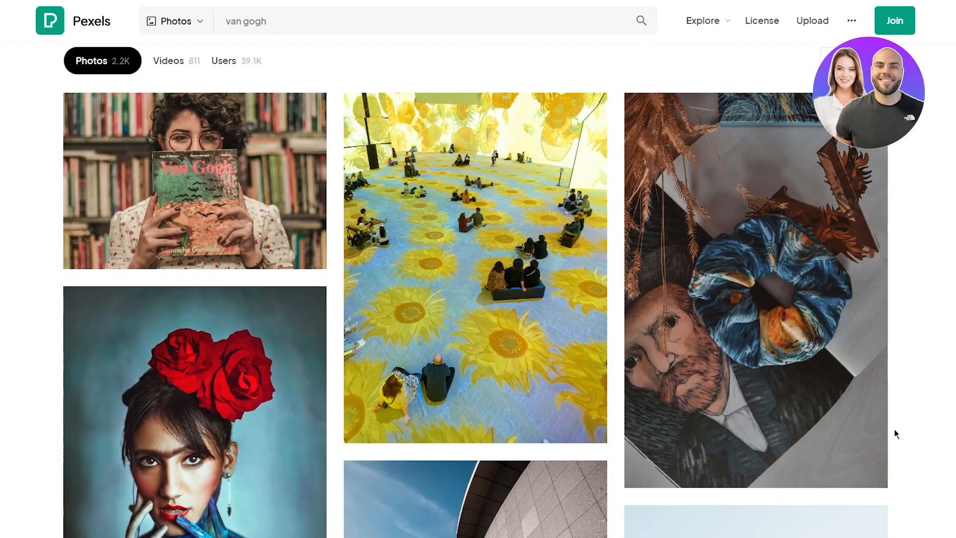
click(869, 467)
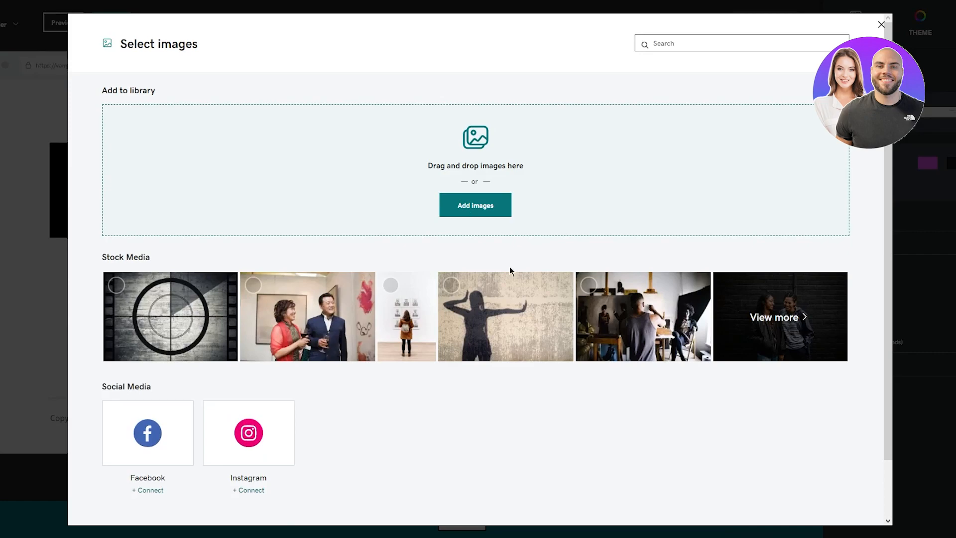
click(483, 214)
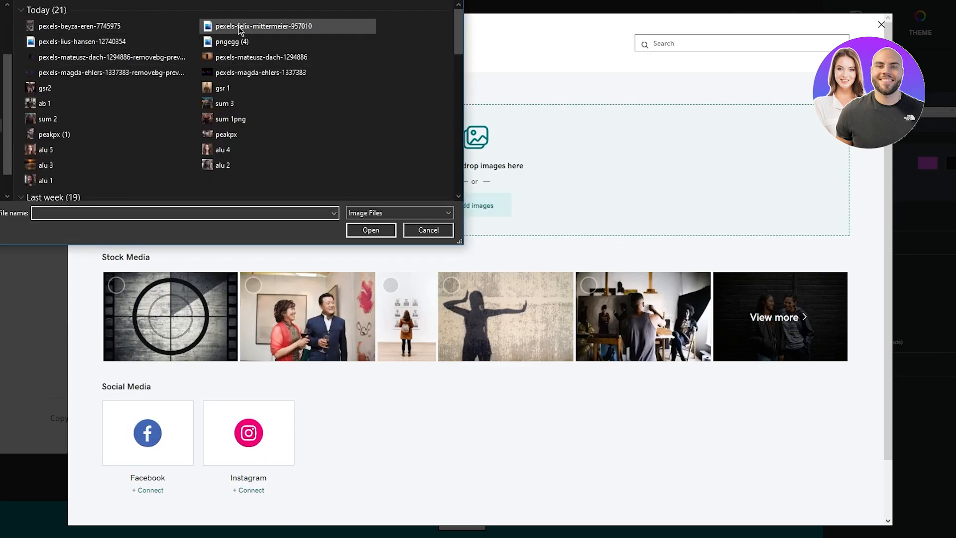
Upload the starry night, scrunchie and sunflower photos and add the sunflower photo to the Photo Gallery
click(238, 26)
ctrl+click(139, 26)
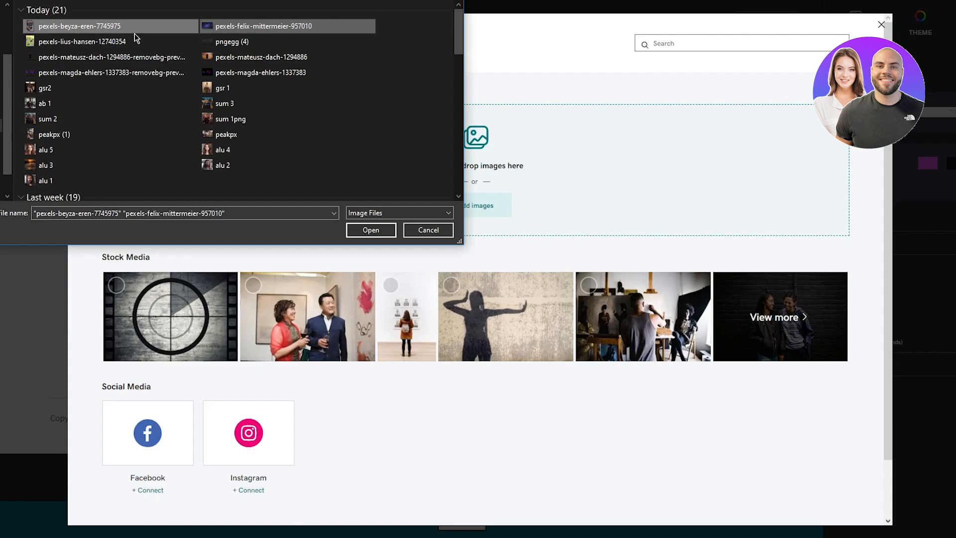
ctrl+click(134, 41)
click(371, 230)
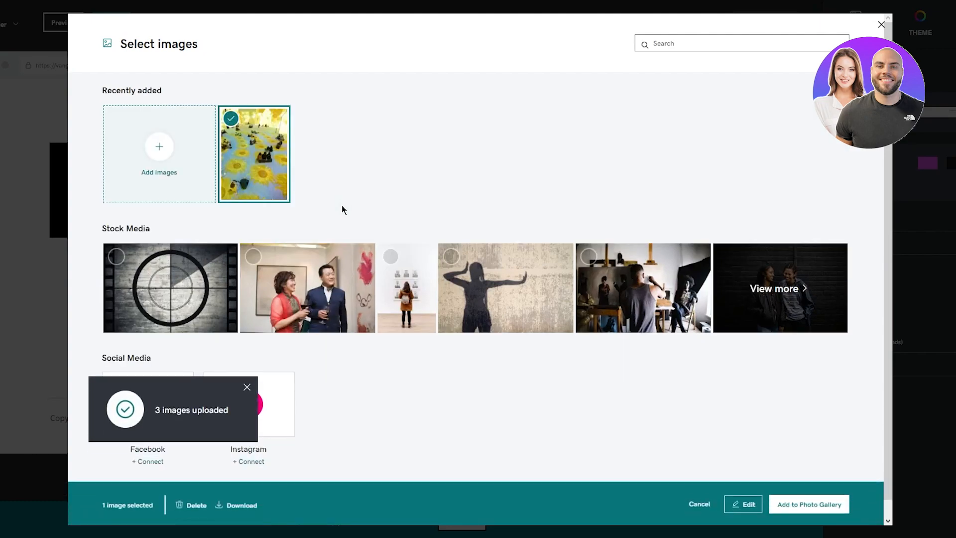
click(814, 490)
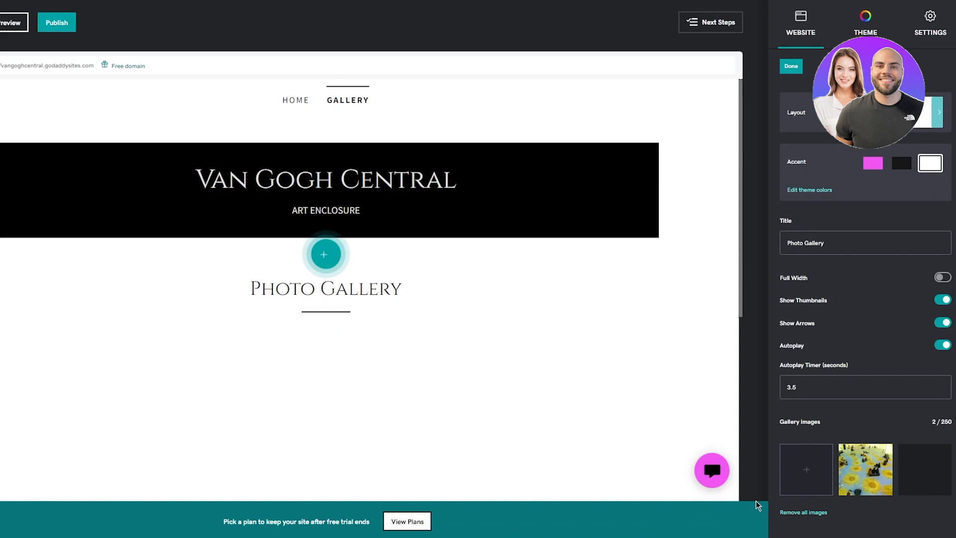
scroll(681, 363, down, 3)
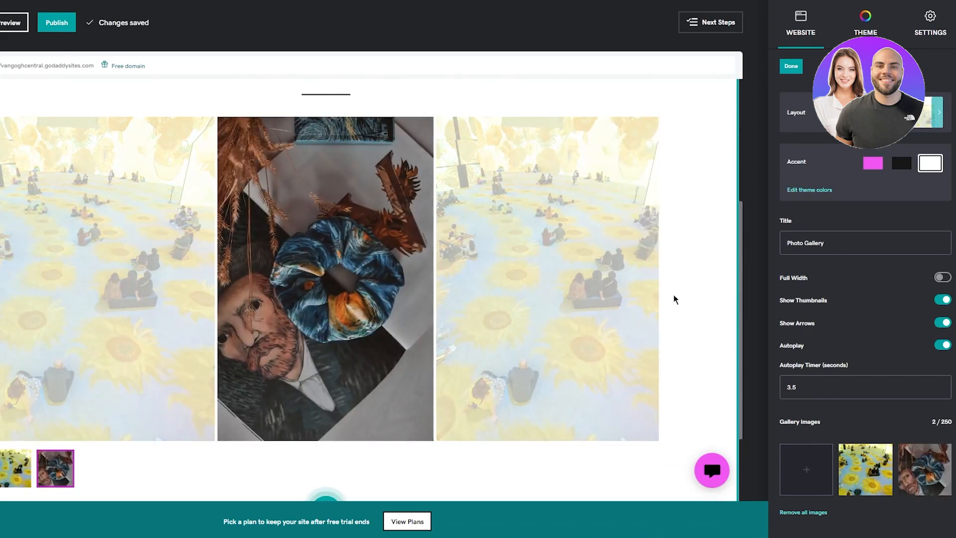
scroll(674, 298, down, 2)
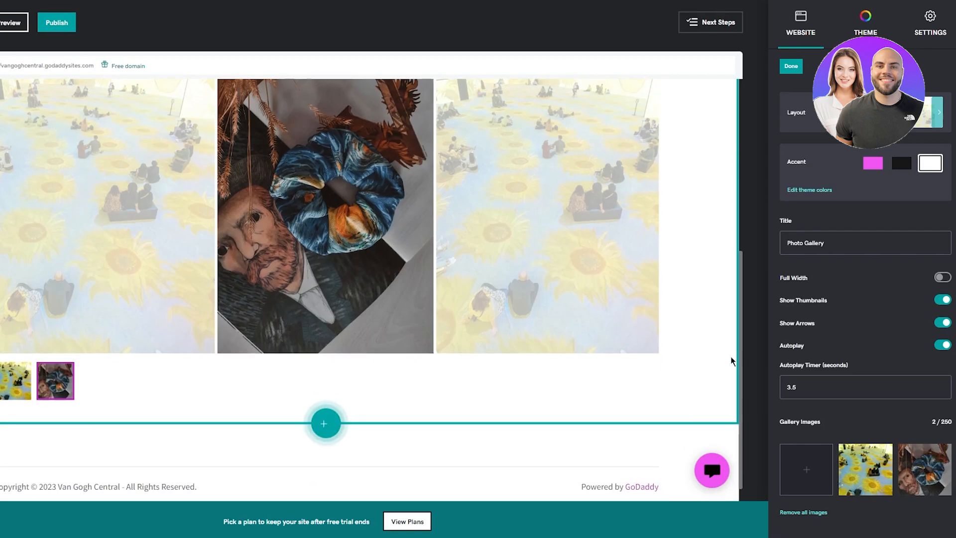
scroll(671, 379, up, 5)
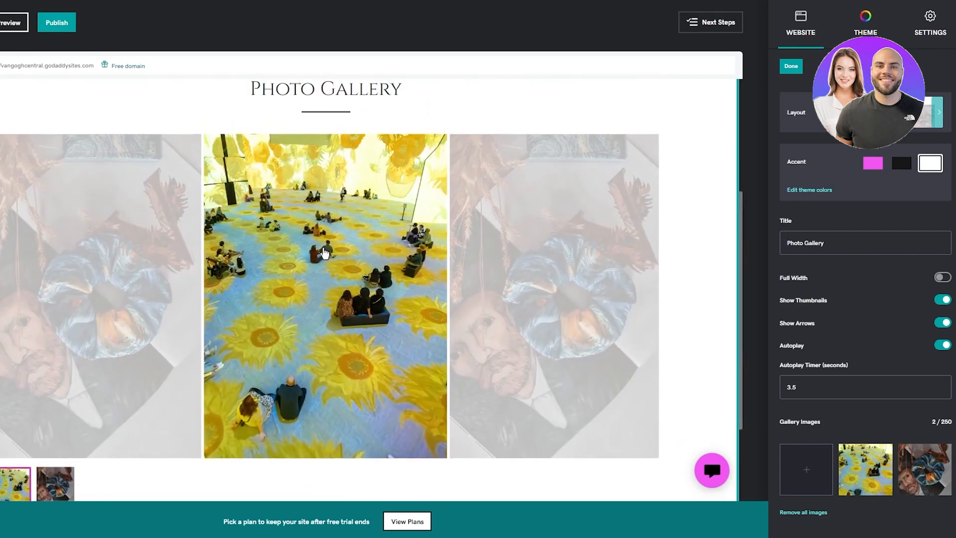
scroll(627, 382, down, 2)
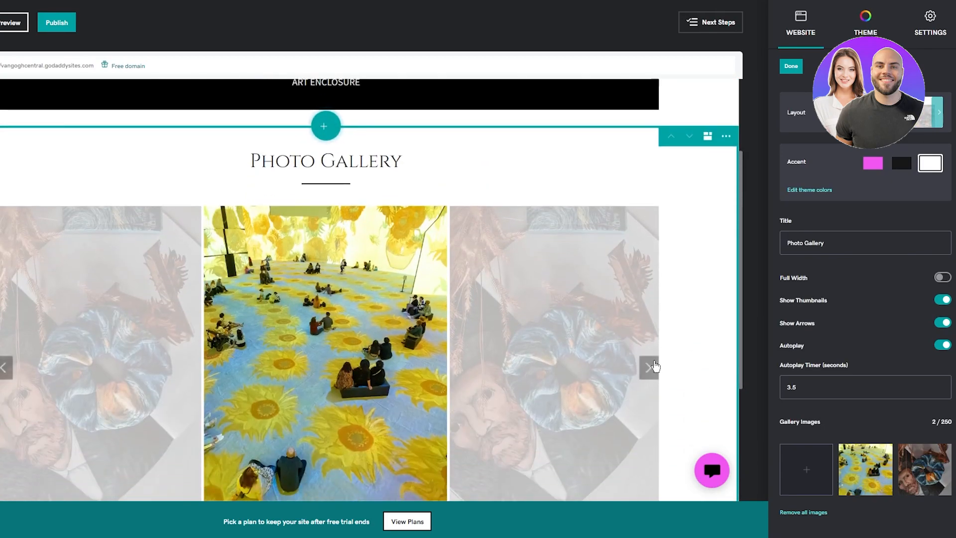
click(653, 367)
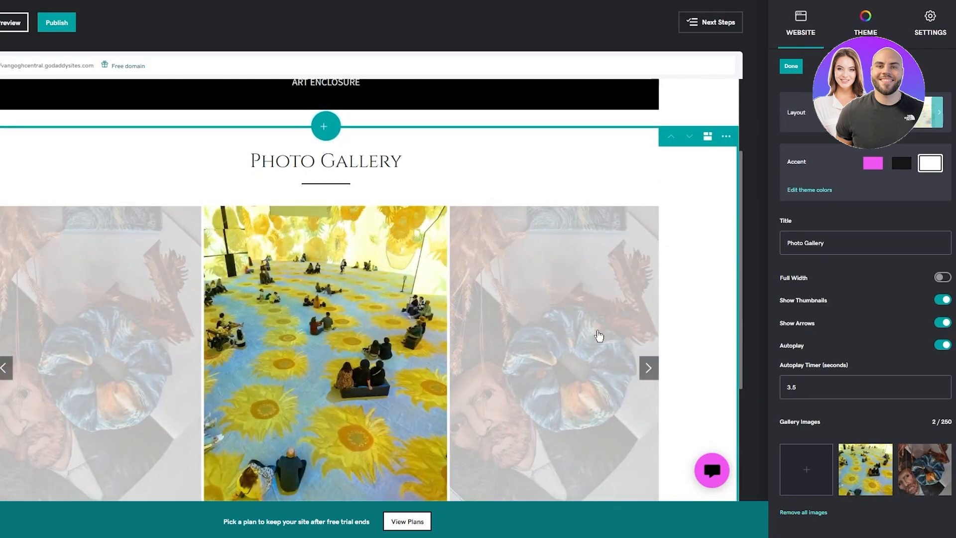
scroll(598, 336, down, 4)
scroll(598, 335, up, 1)
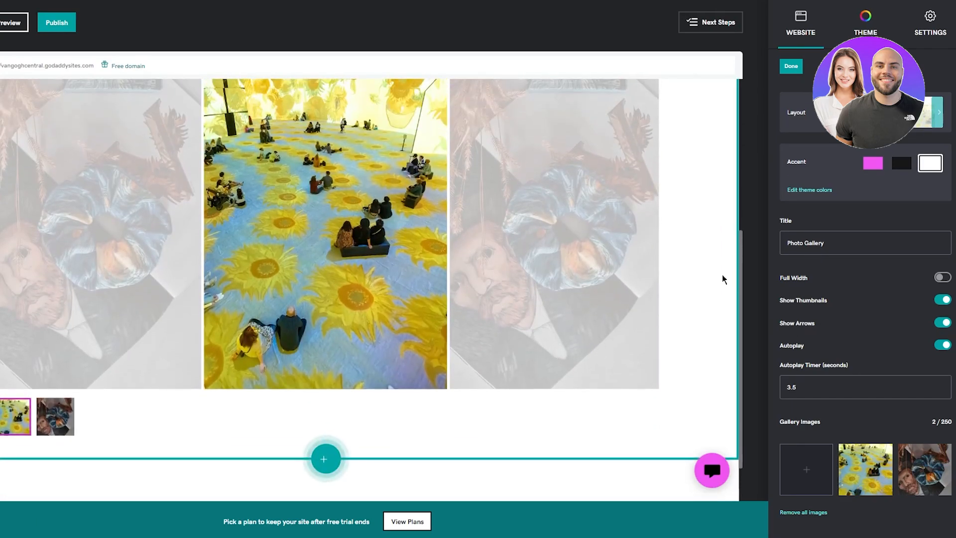
click(942, 278)
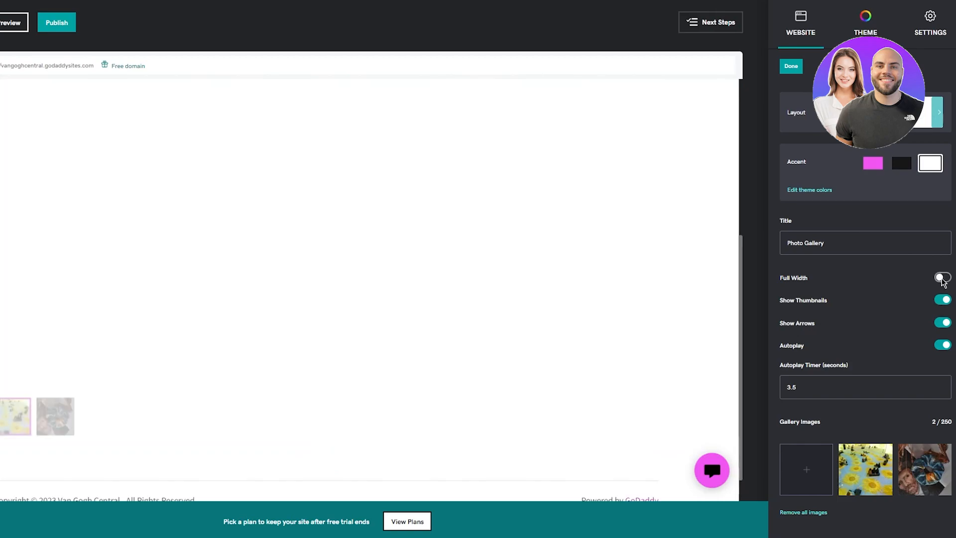
click(942, 279)
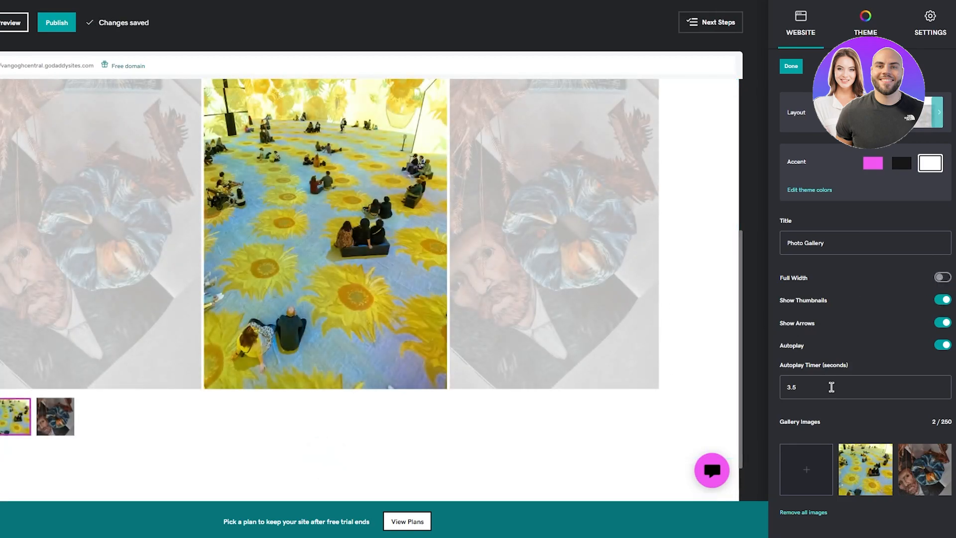
scroll(574, 303, up, 5)
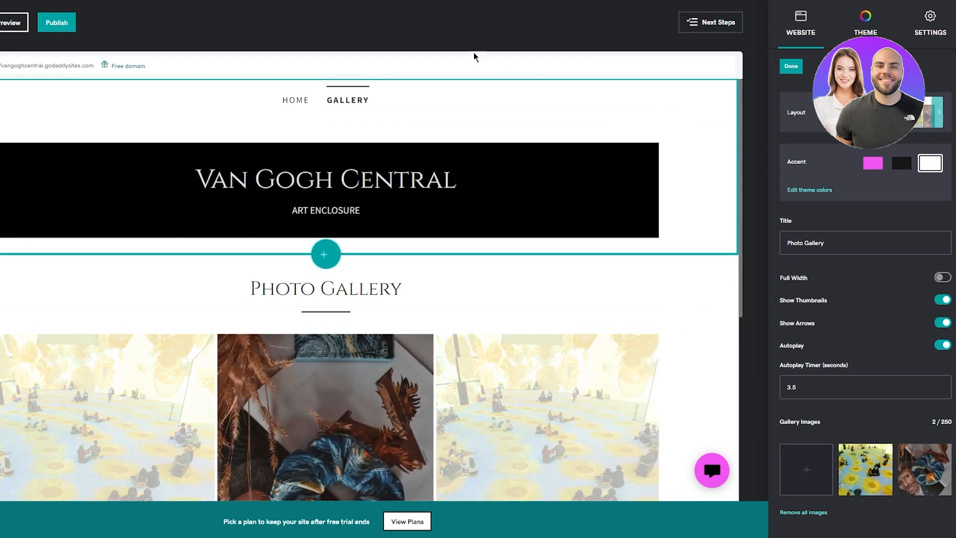
scroll(458, 301, down, 5)
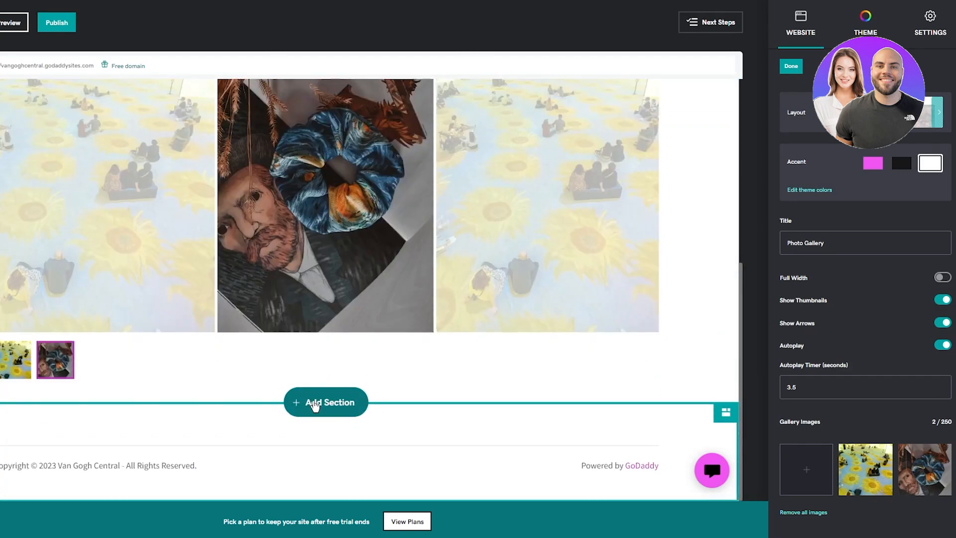
Browse the Popular and General > Buttons section templates, then close the list without adding anything
click(314, 406)
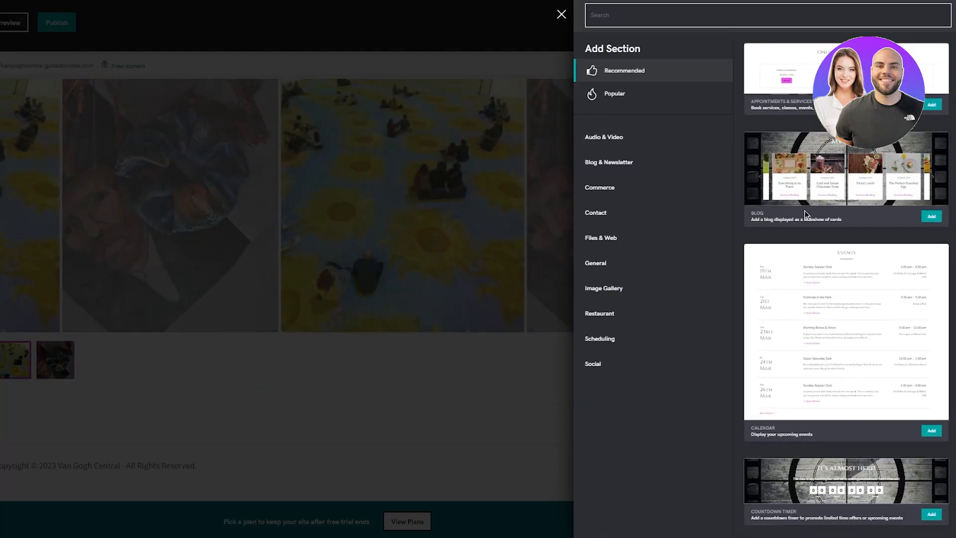
scroll(886, 264, down, 5)
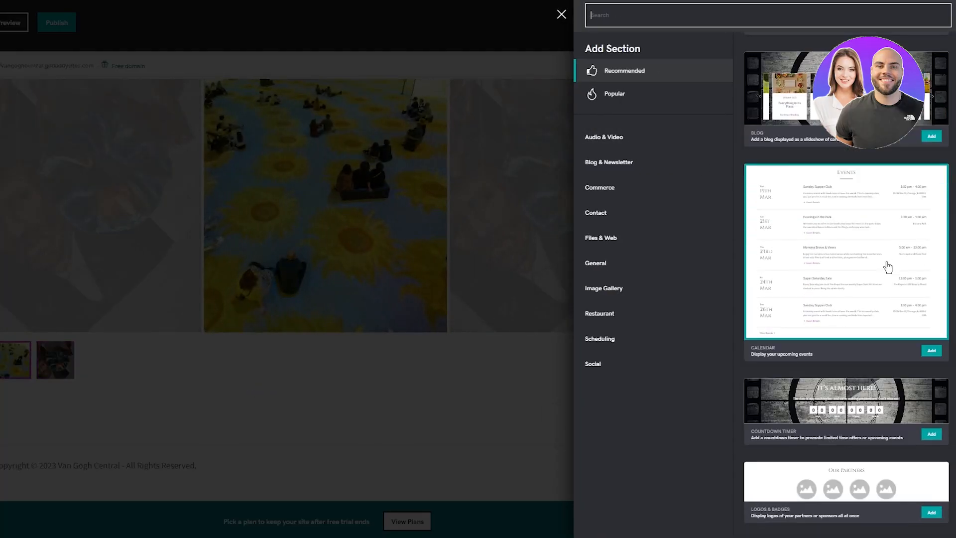
scroll(888, 267, down, 3)
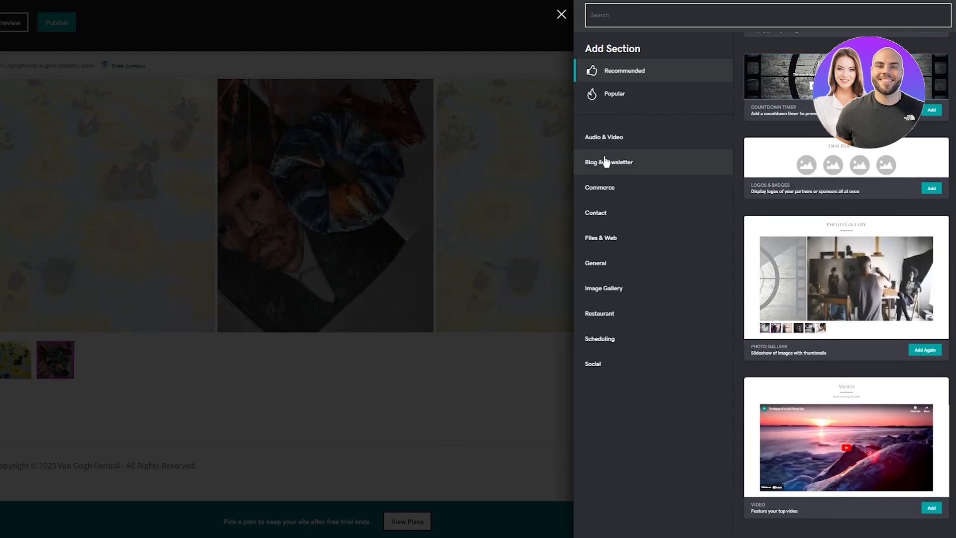
click(612, 97)
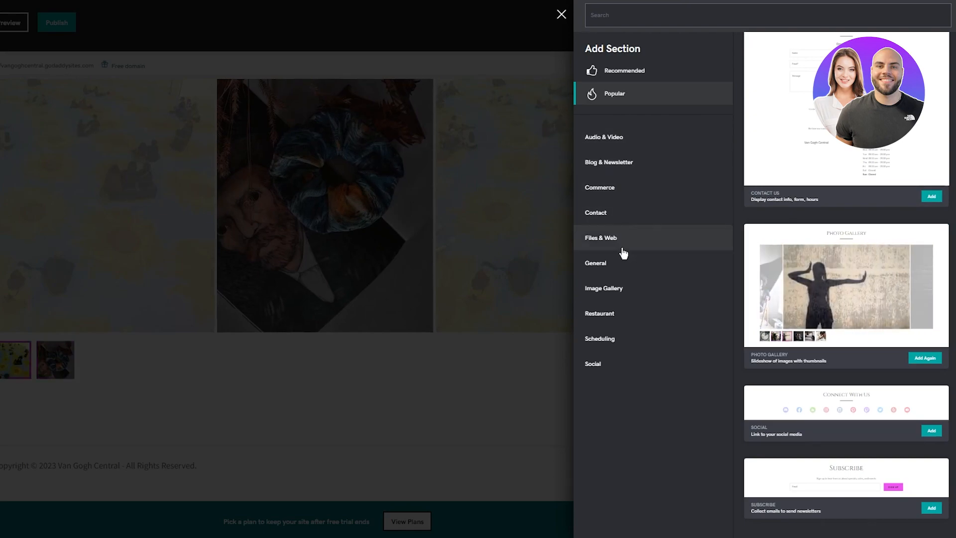
click(622, 269)
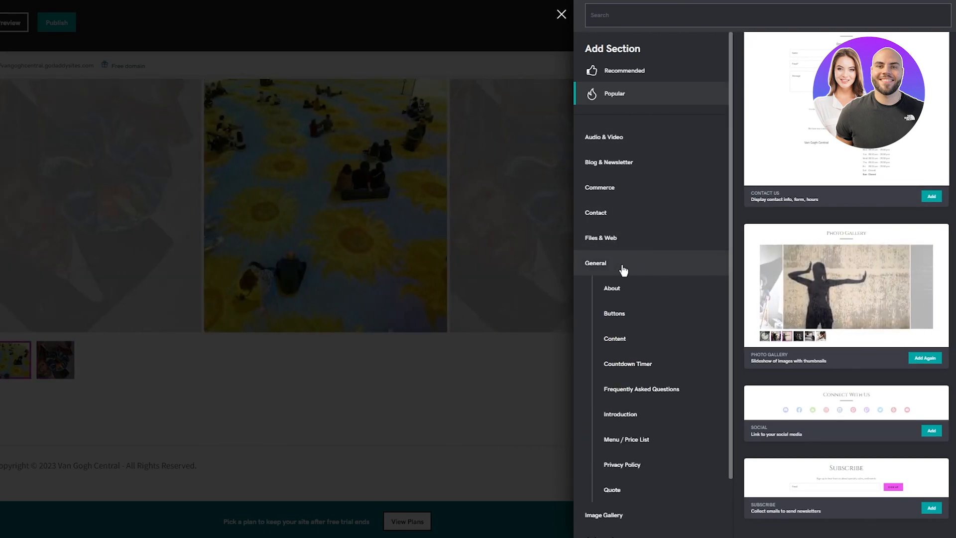
click(641, 311)
click(483, 116)
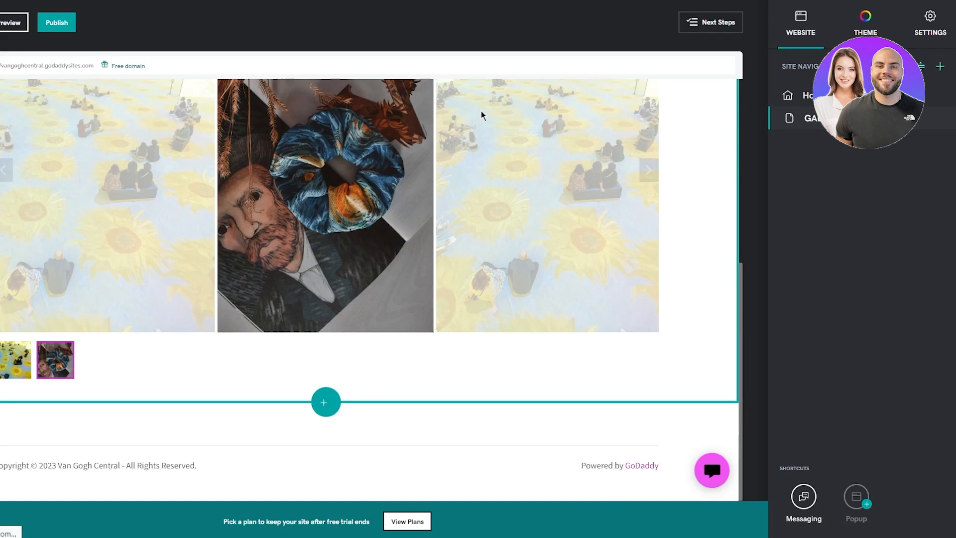
Open the Settings tab, check Basic Information, and return to the settings list
scroll(481, 111, up, 6)
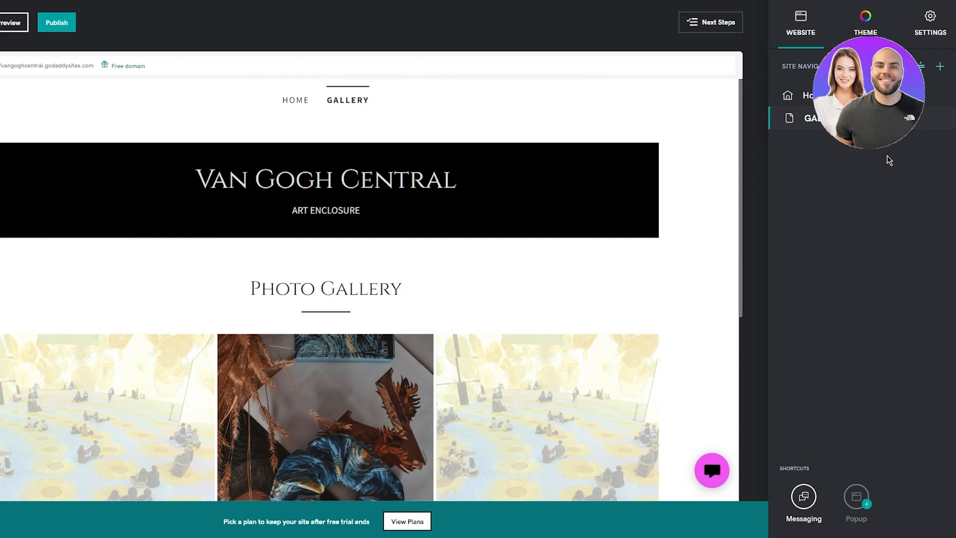
click(930, 23)
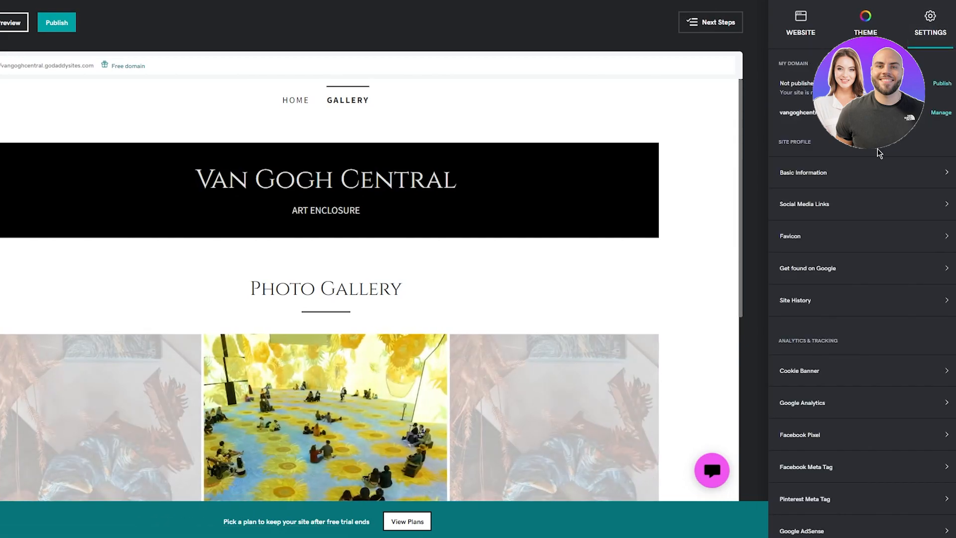
click(932, 174)
click(930, 23)
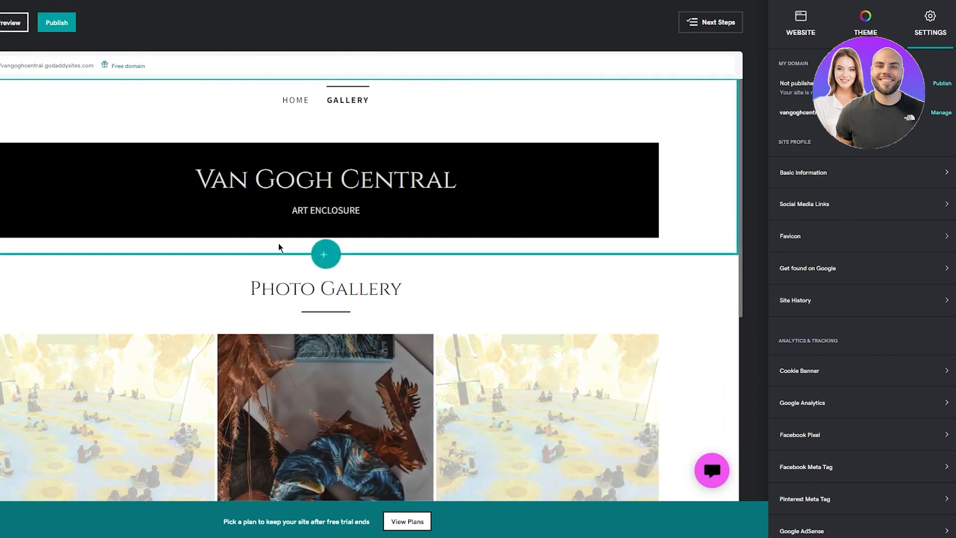
scroll(498, 170, down, 6)
scroll(512, 190, up, 3)
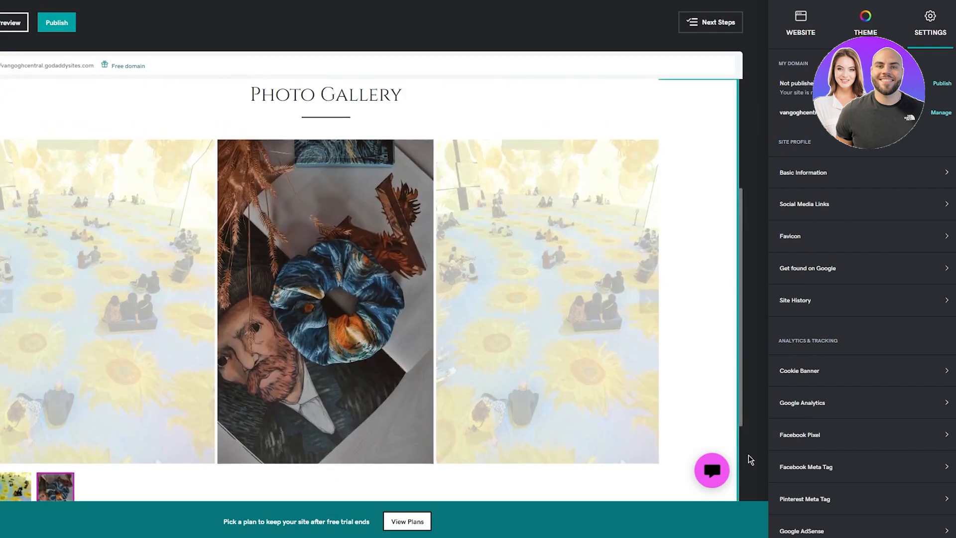
Preview the chat widget on the page, then close the preview
click(713, 473)
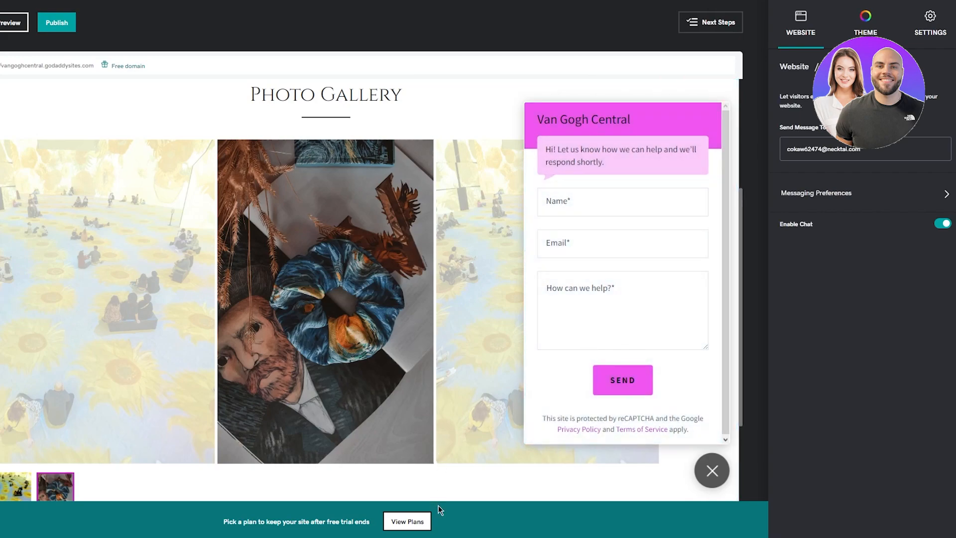
click(712, 467)
scroll(644, 448, down, 3)
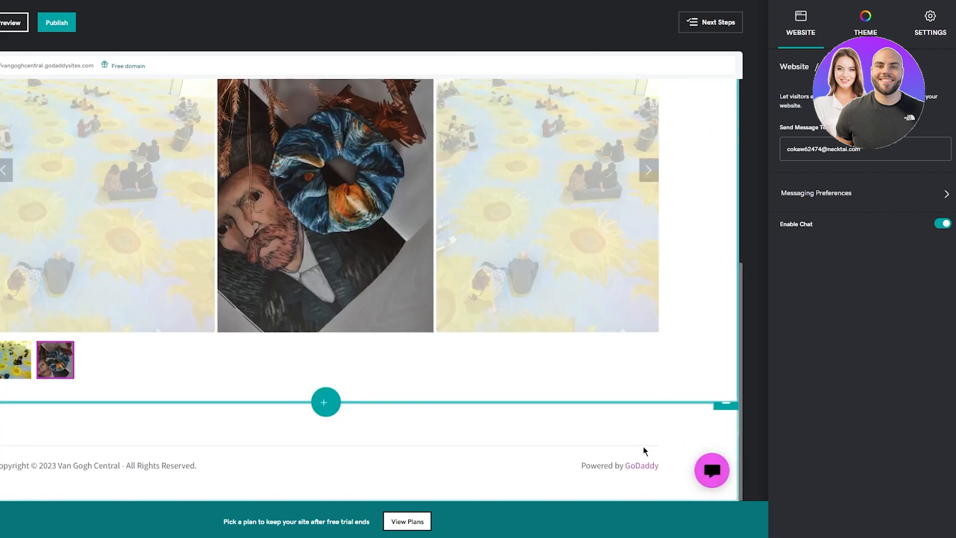
scroll(644, 448, up, 6)
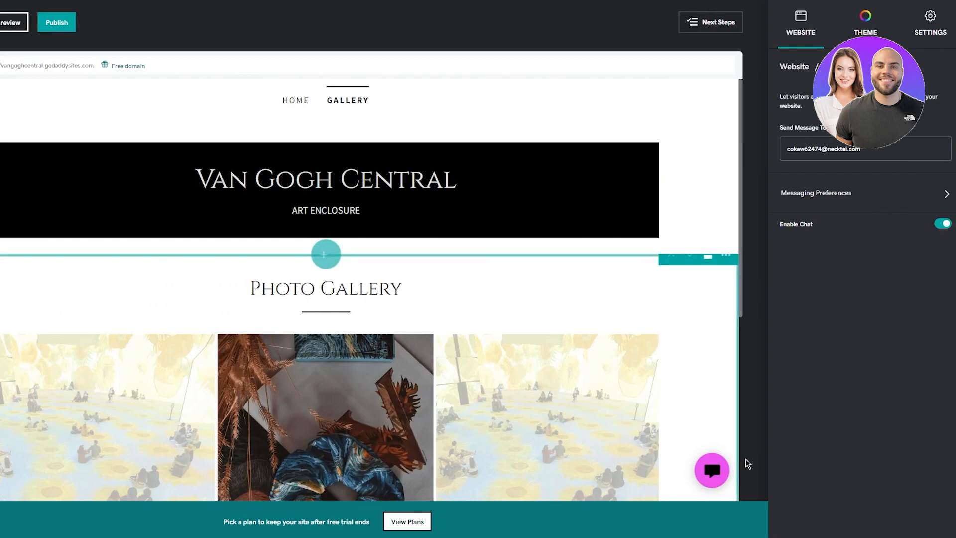
scroll(690, 429, down, 5)
click(712, 470)
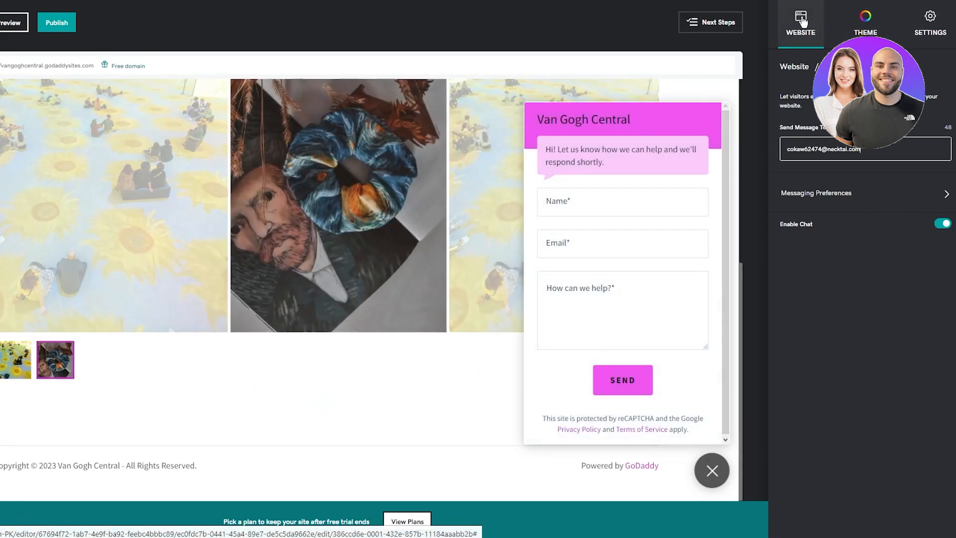
click(799, 21)
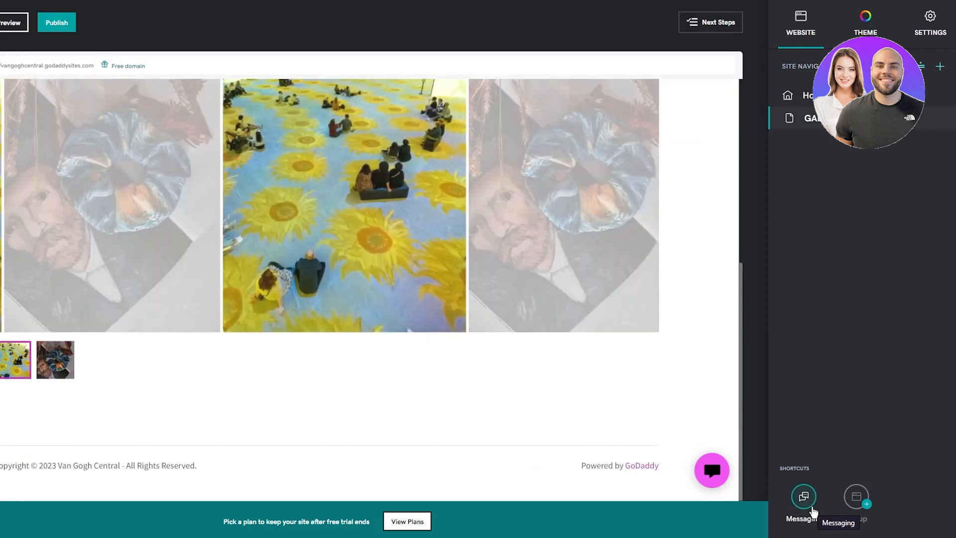
Turn the site chat off, then back on in the messaging settings
click(812, 512)
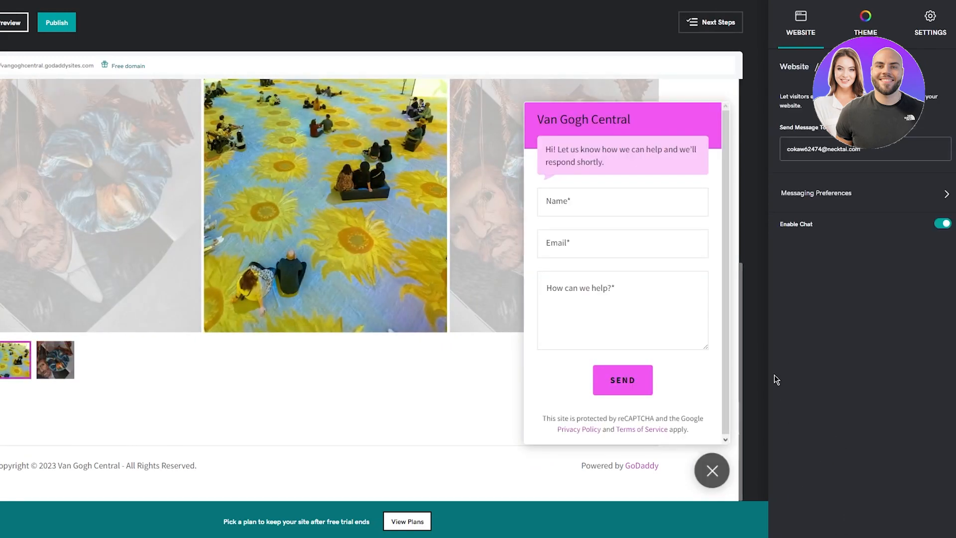
click(945, 230)
click(795, 67)
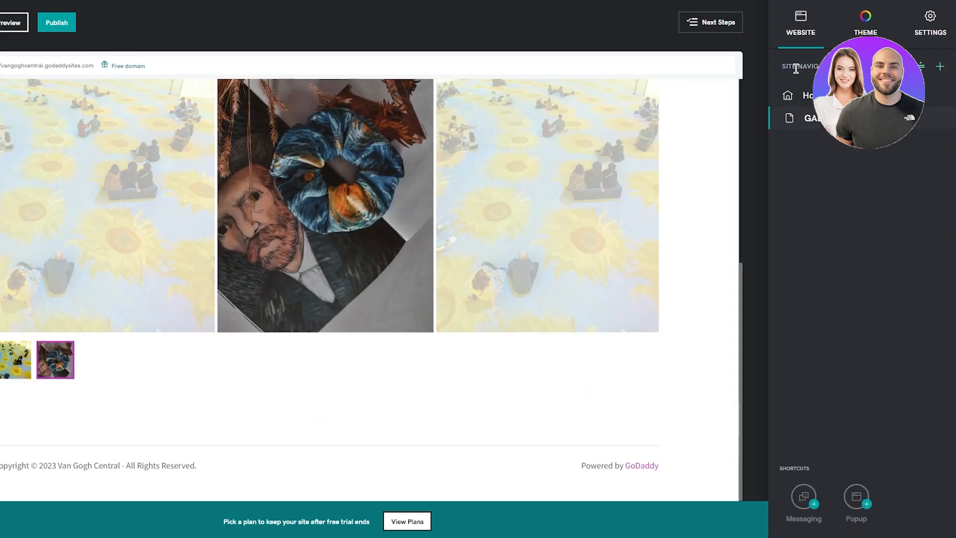
click(805, 500)
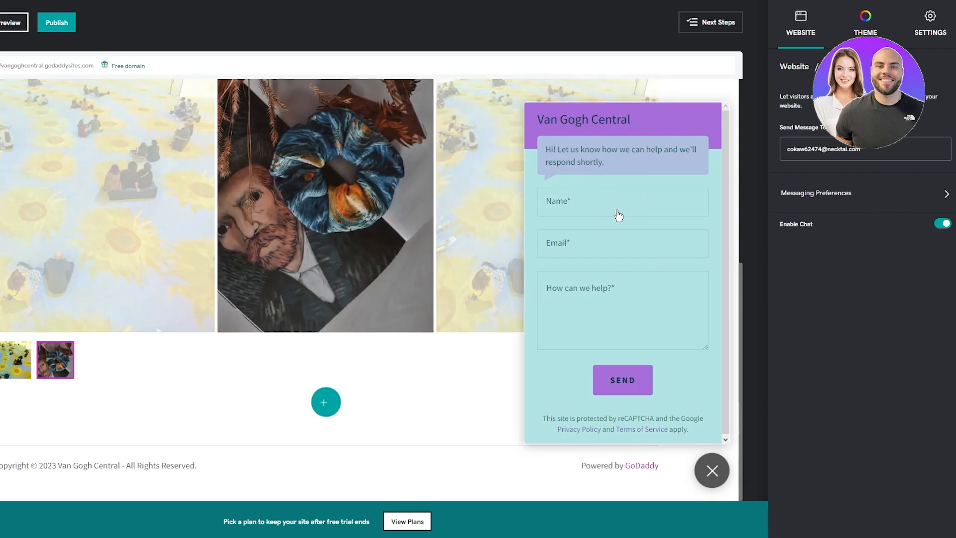
Append 'Please give your honest opinion on our website as well.' to the chat welcome message
click(824, 152)
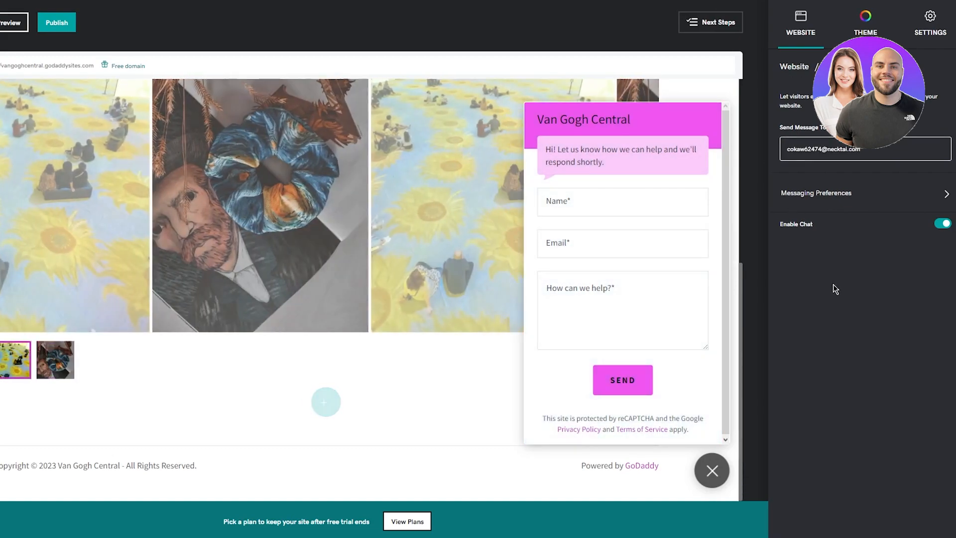
click(896, 199)
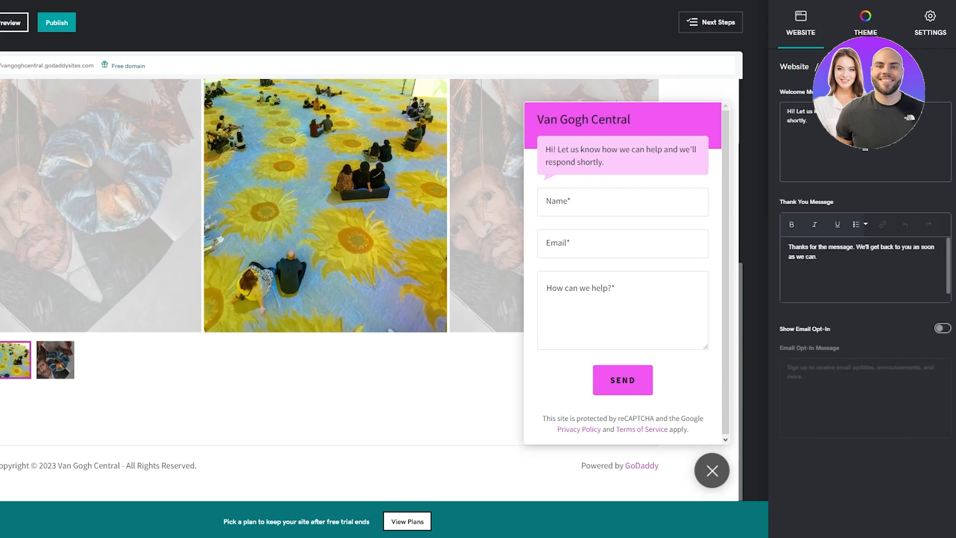
click(866, 130)
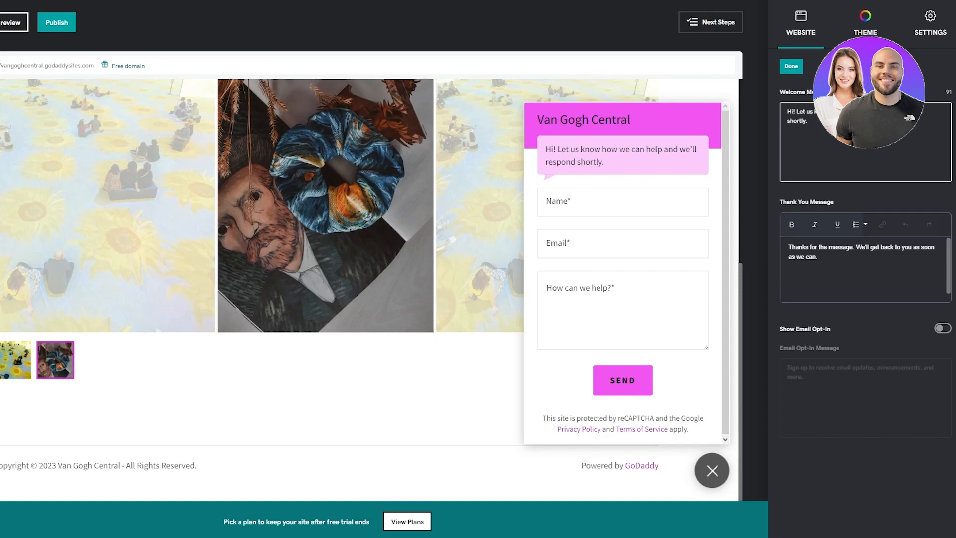
text(Please give )
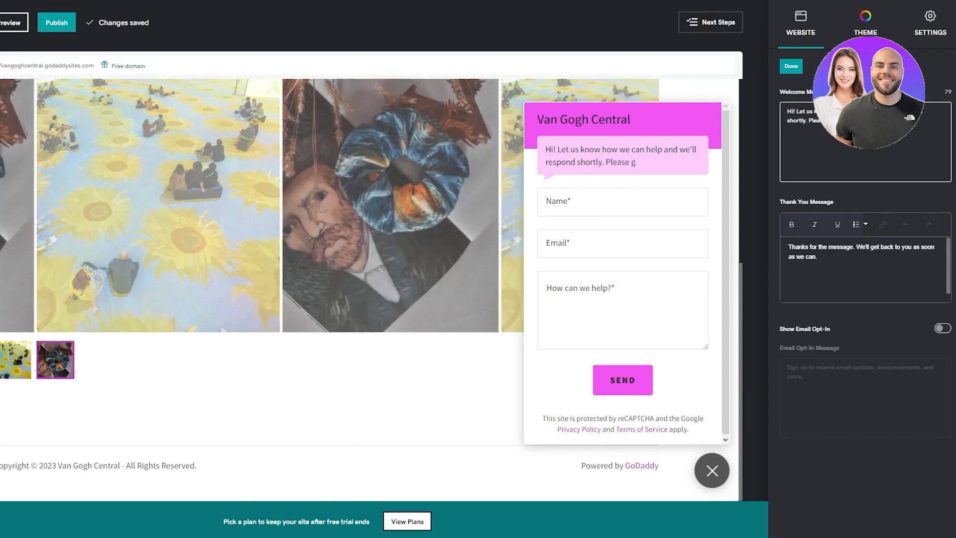
text(y)
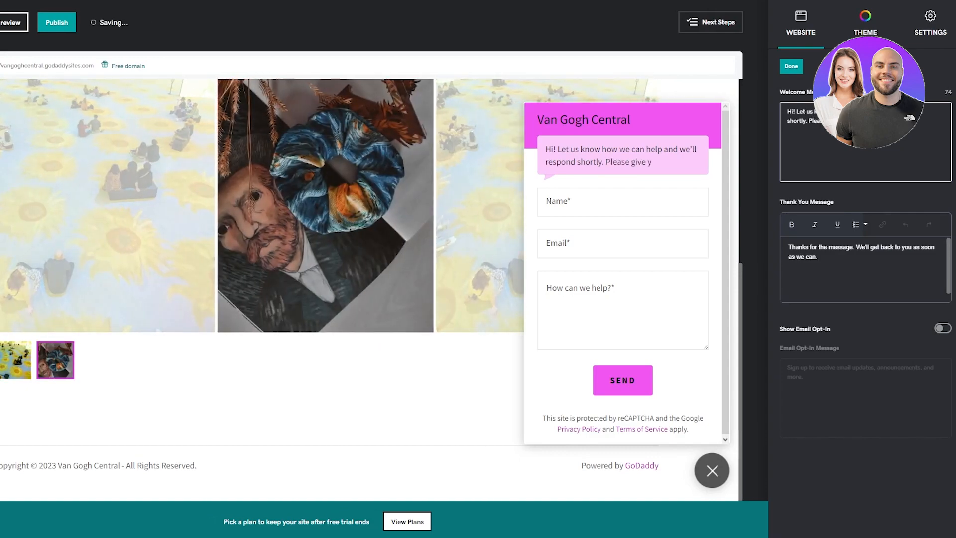
text(our honest o)
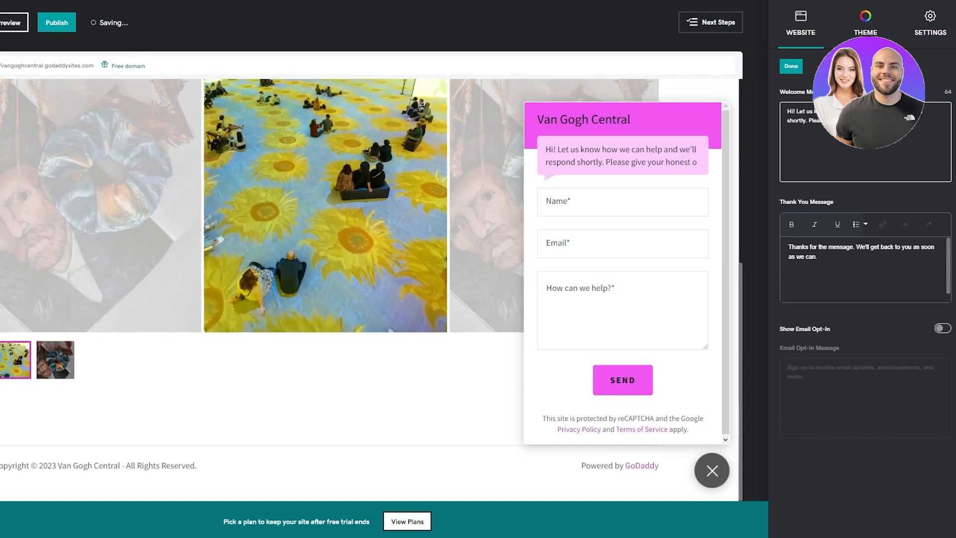
text(pint ouite as well.)
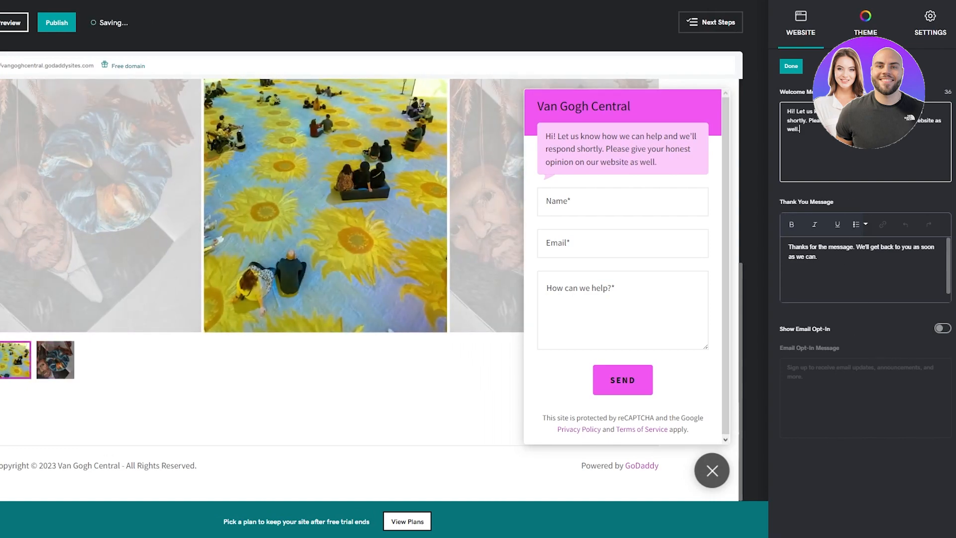
click(795, 68)
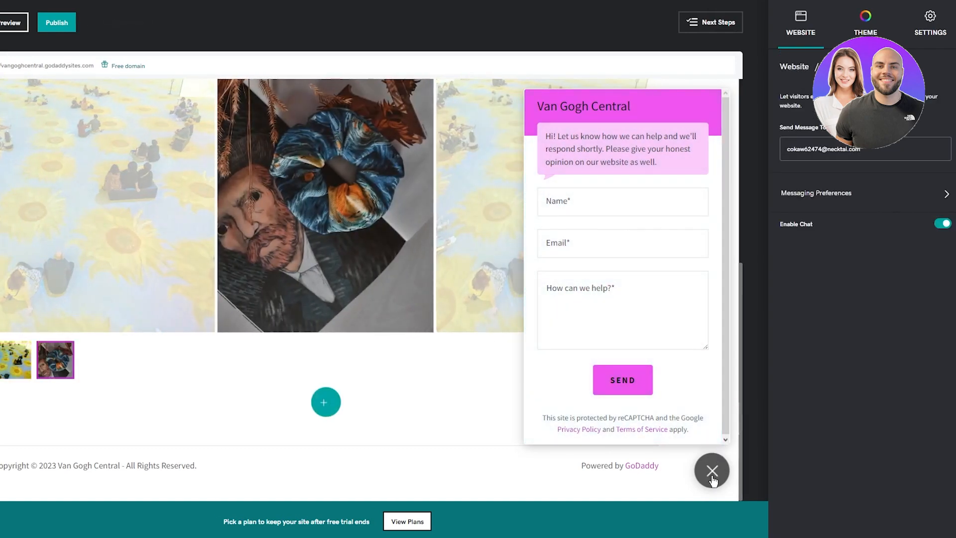
click(713, 478)
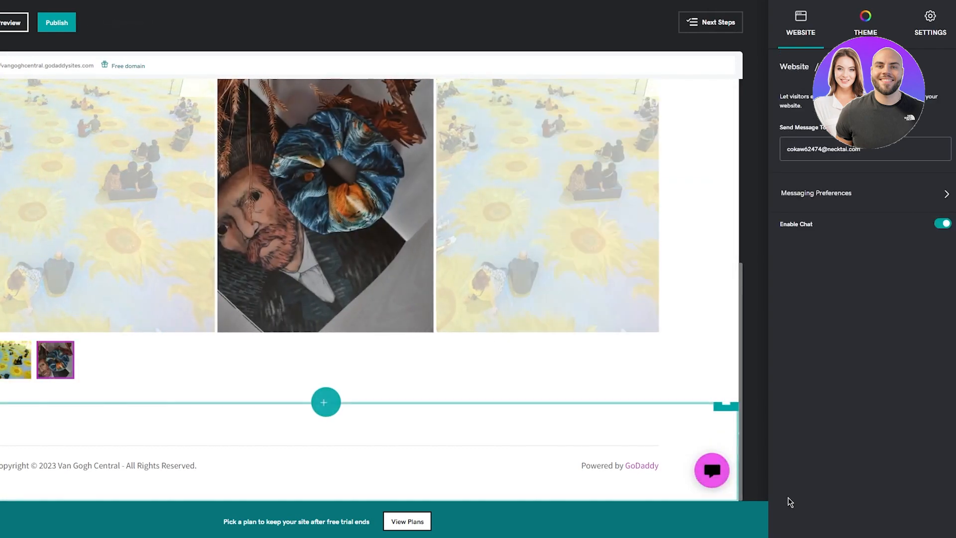
click(794, 33)
Enable the announcement popup and swap its hello image for the uploaded pexels-felix-mittermeier-957010 night-sky photo
click(861, 516)
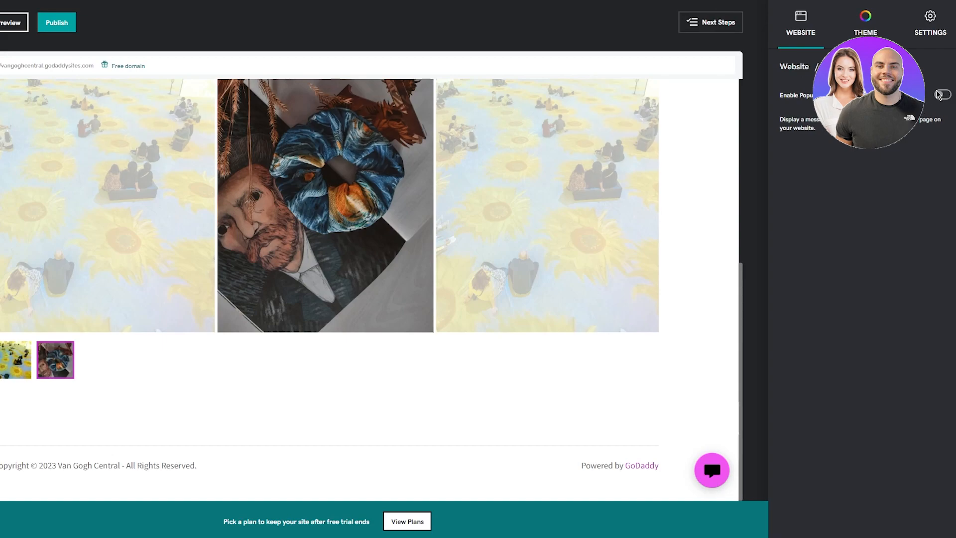
click(942, 96)
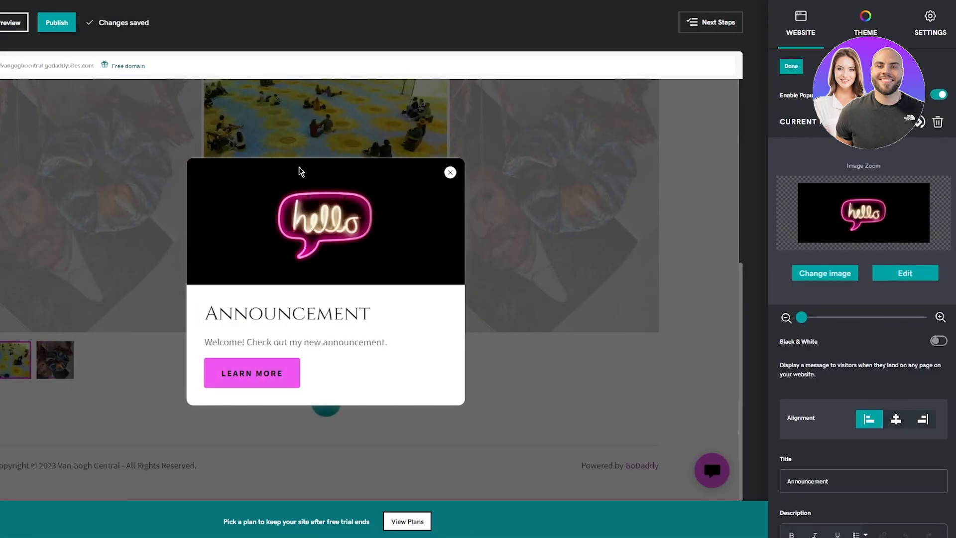
click(821, 278)
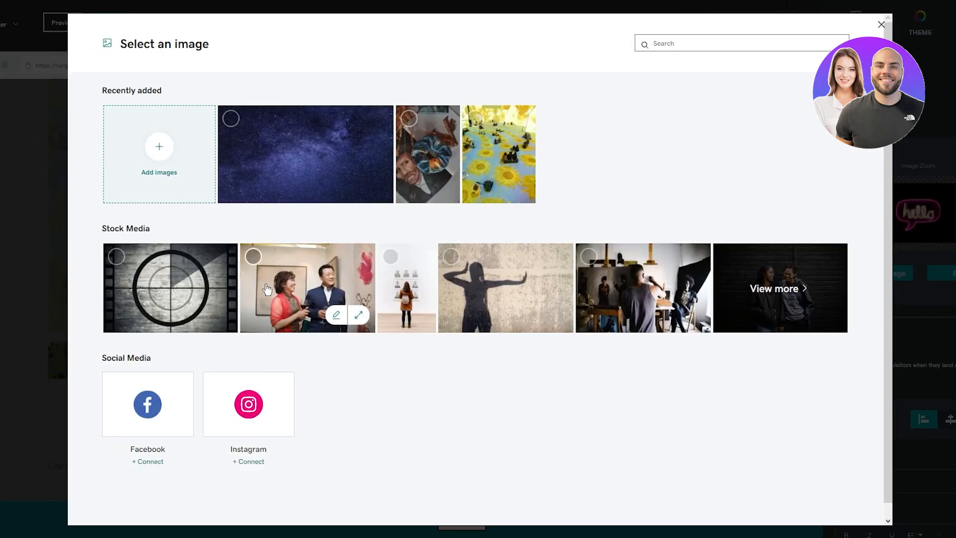
click(173, 157)
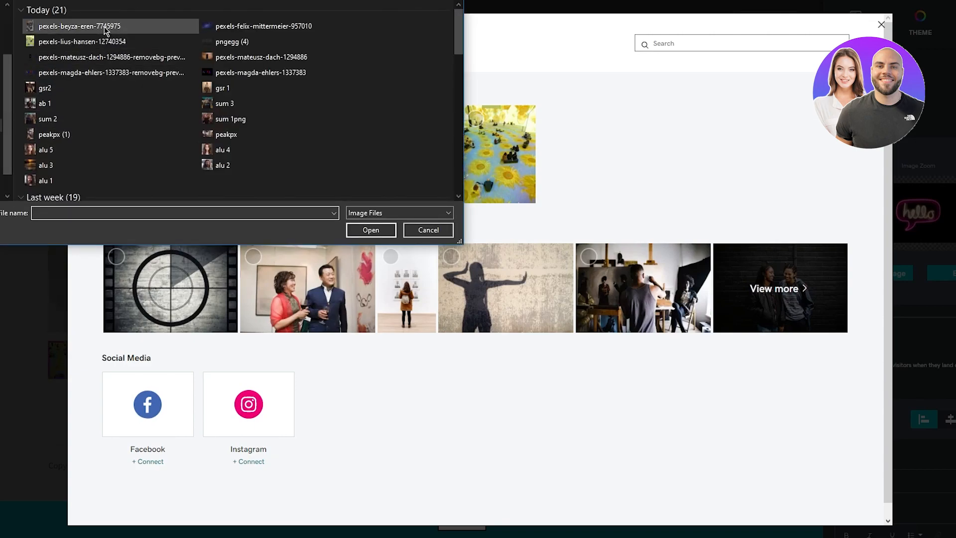
double_click(220, 29)
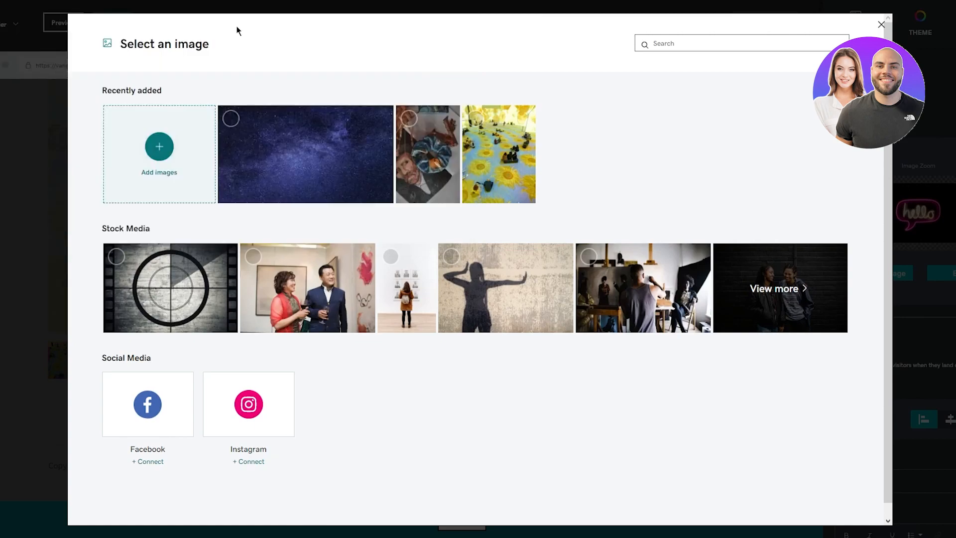
click(284, 142)
click(832, 501)
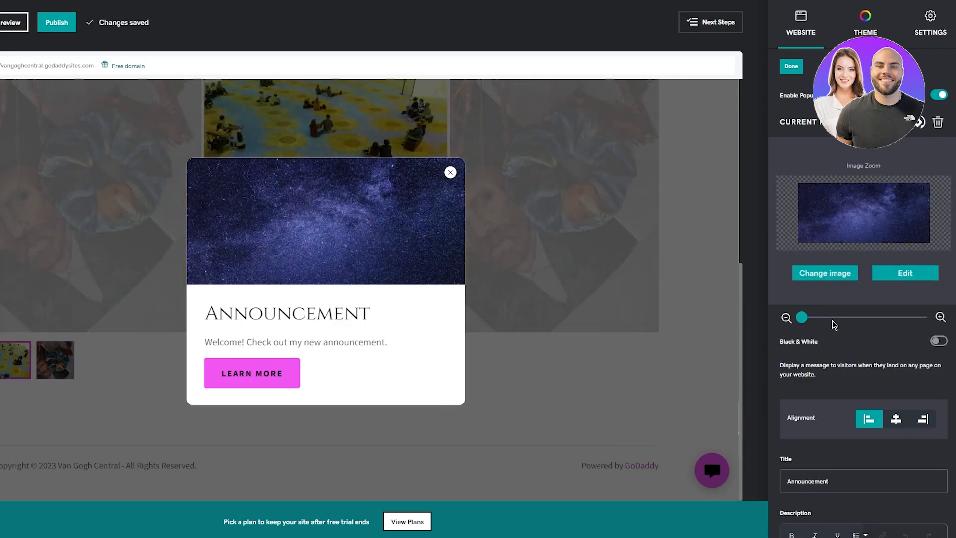
Retitle the popup 'NEW ART' and change the description's word to 'NEW ART!!!'
scroll(901, 263, down, 4)
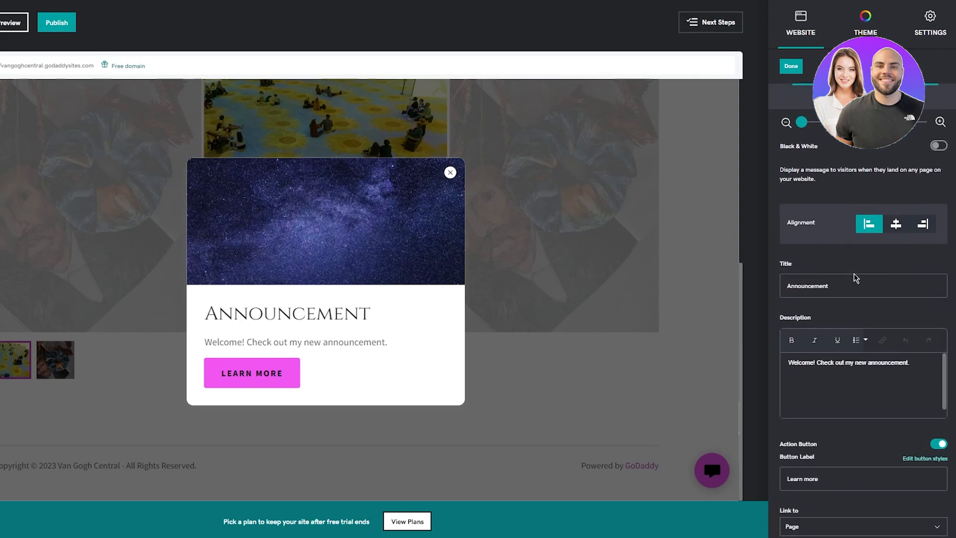
double_click(843, 286)
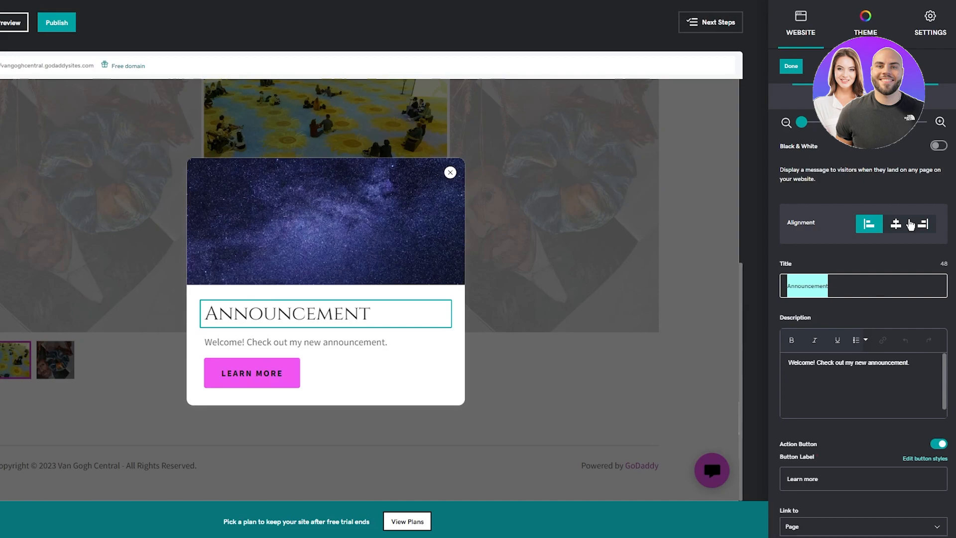
text(NEW ART)
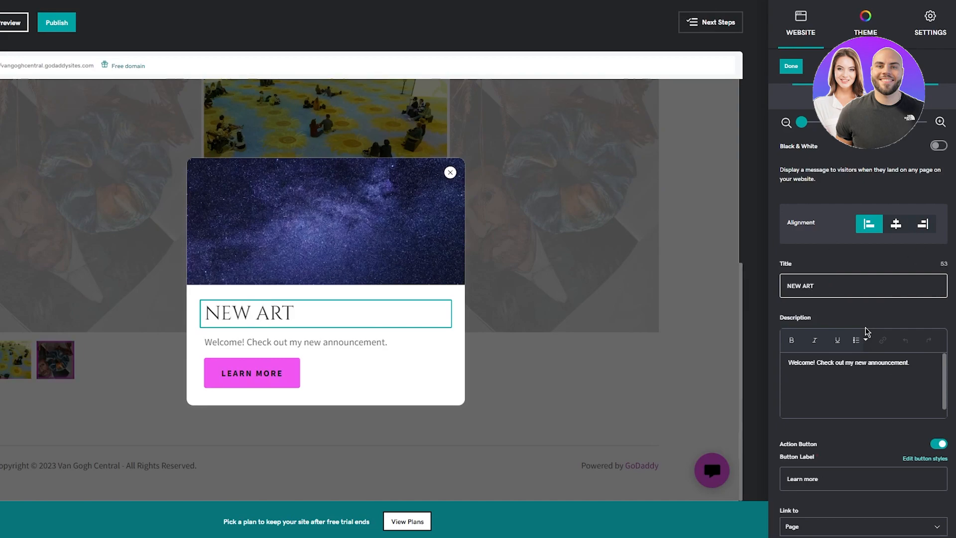
double_click(871, 365)
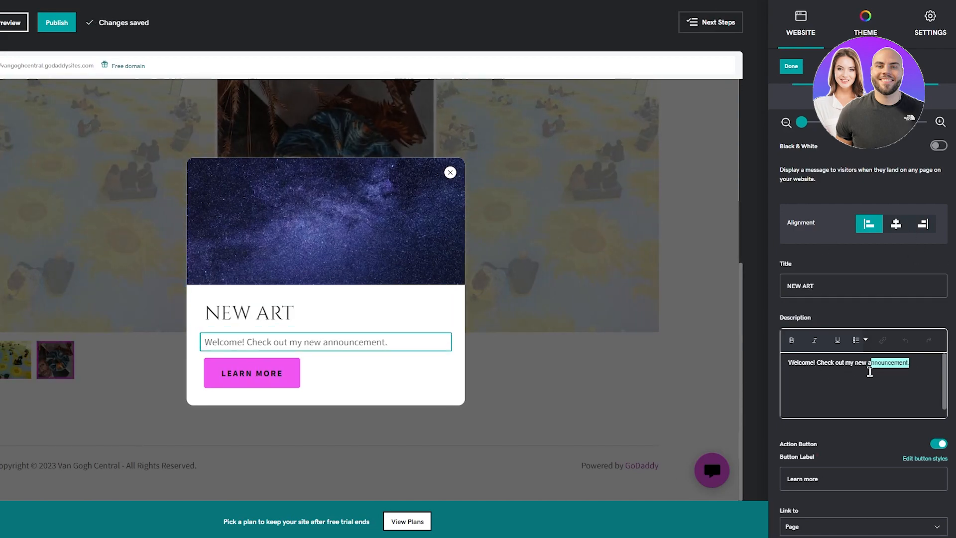
text(NEW ART)
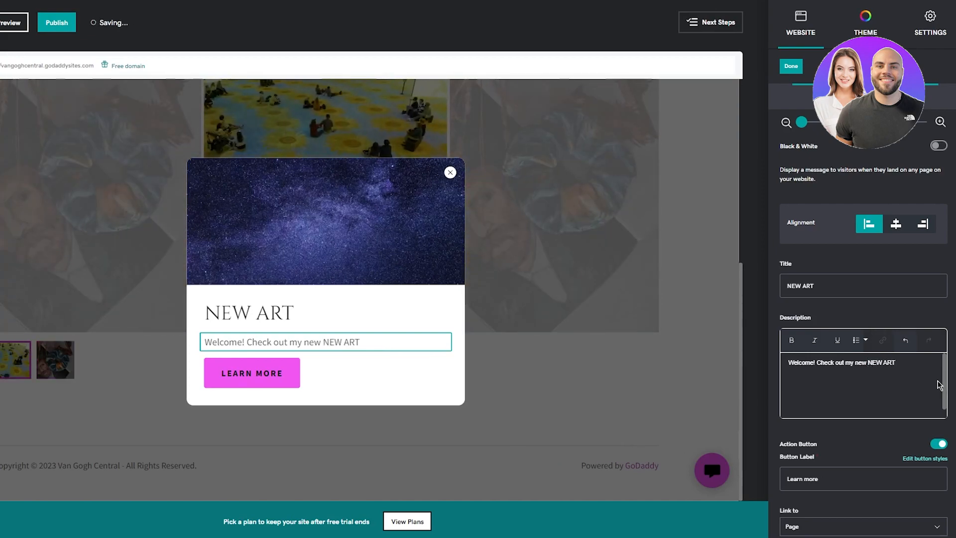
text(!!!)
Link the popup's button to the GALLERY page
scroll(902, 409, down, 1)
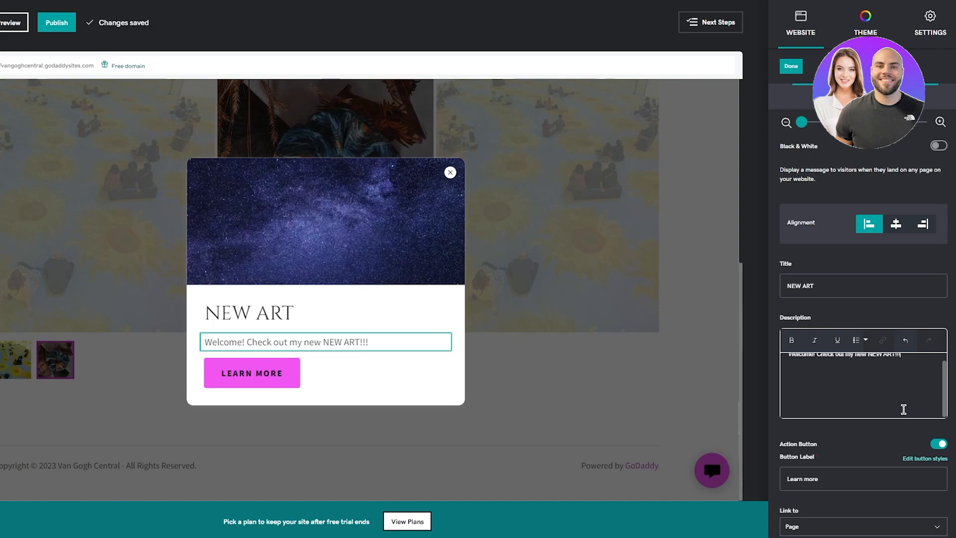
scroll(893, 498, down, 2)
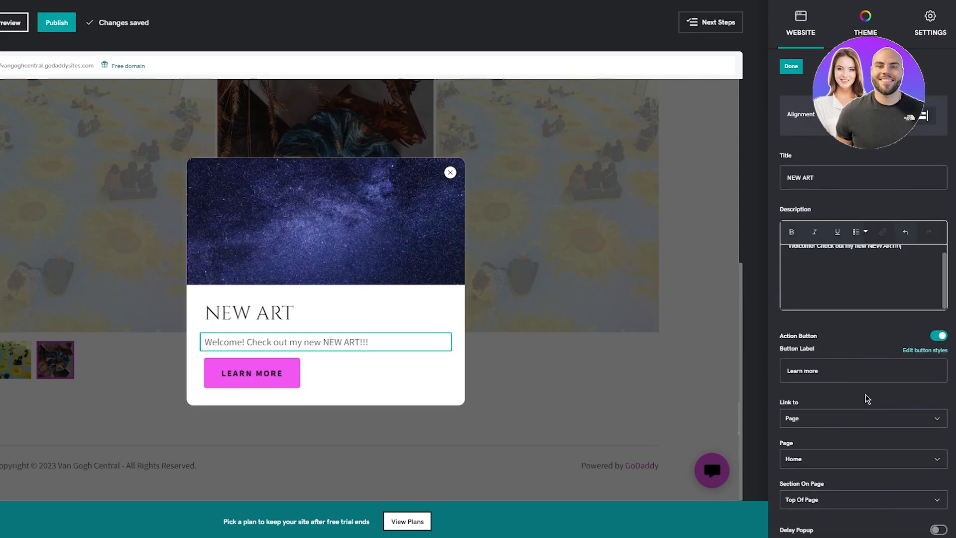
click(884, 424)
click(884, 423)
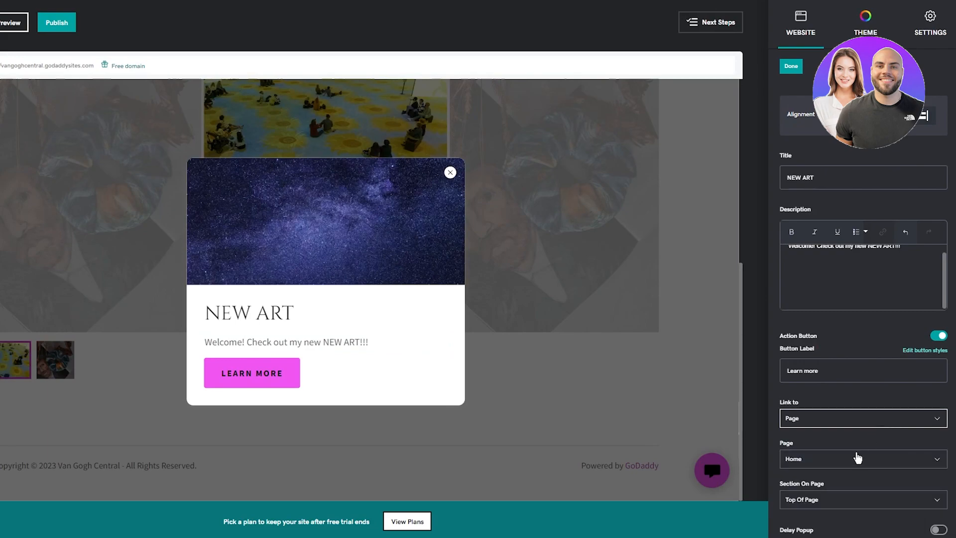
click(858, 458)
click(856, 505)
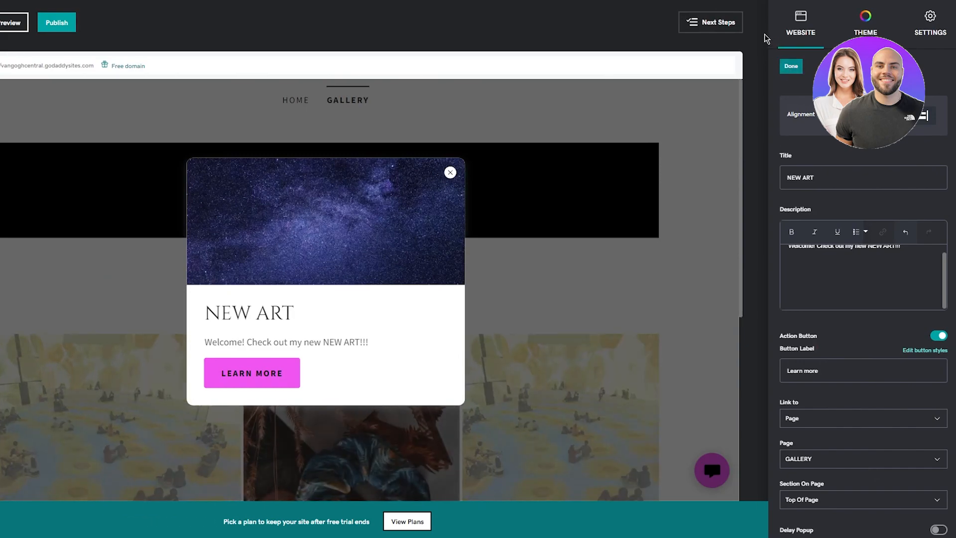
Finish the announcement popup and bring up the site settings list
click(789, 68)
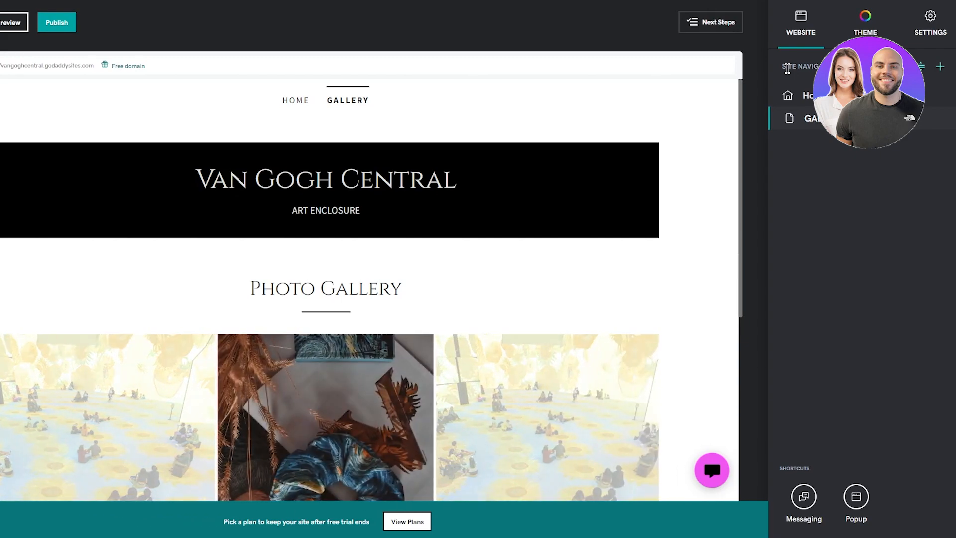
click(940, 25)
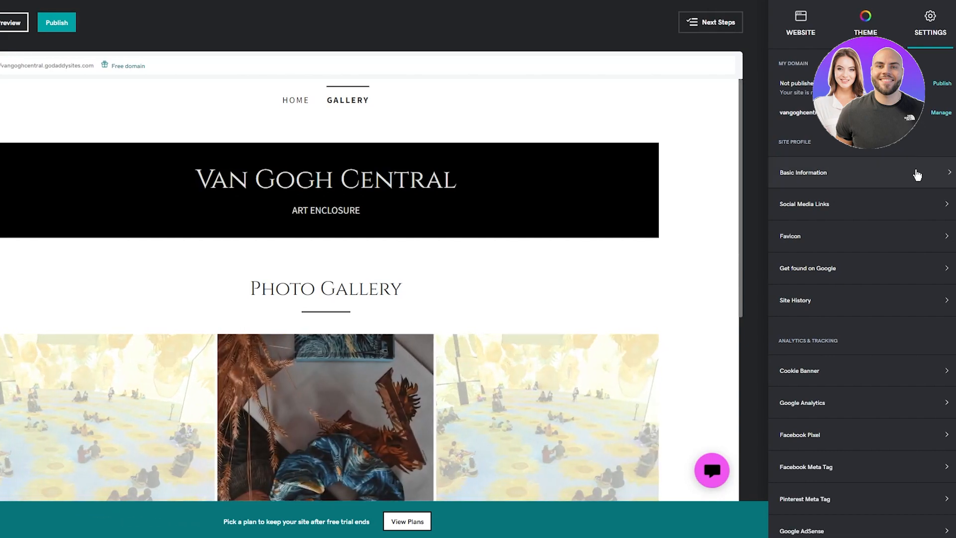
click(917, 175)
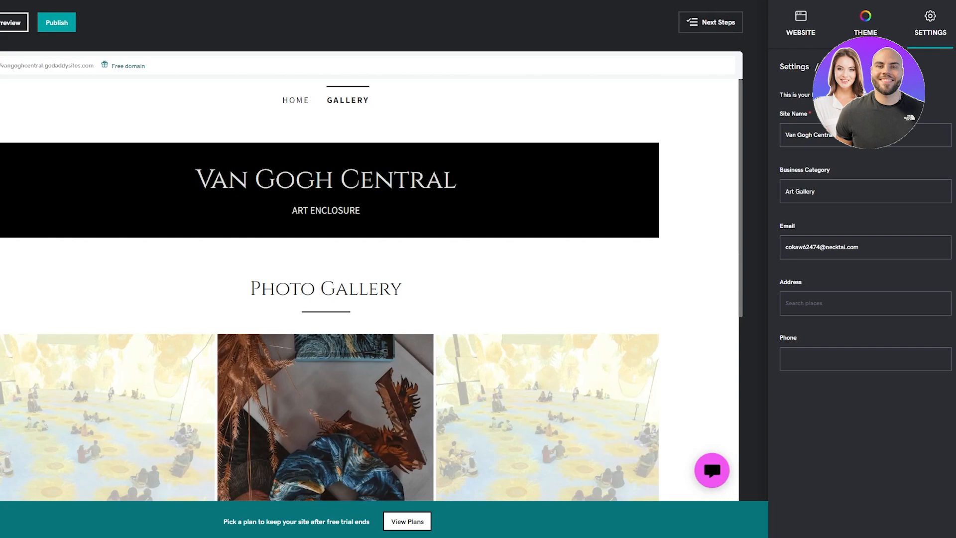
click(853, 187)
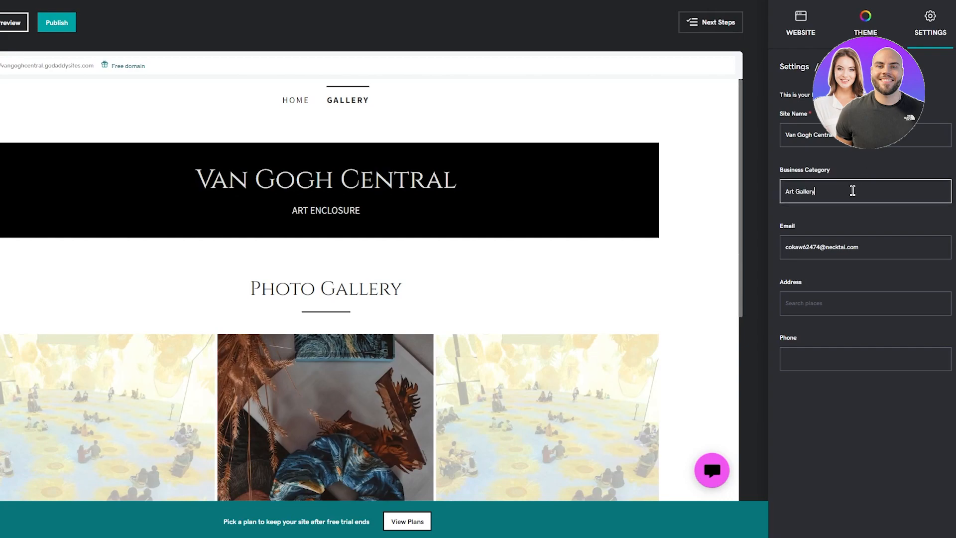
click(815, 306)
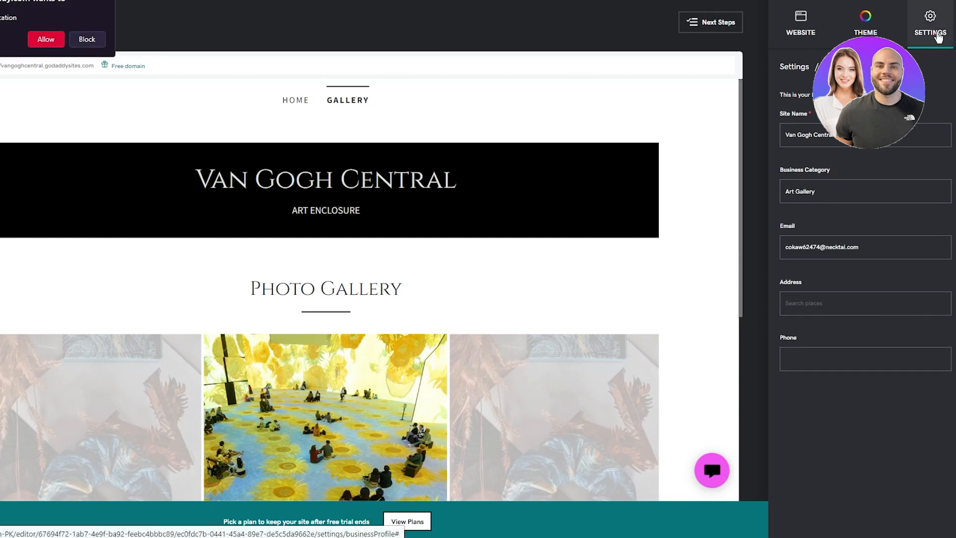
click(935, 35)
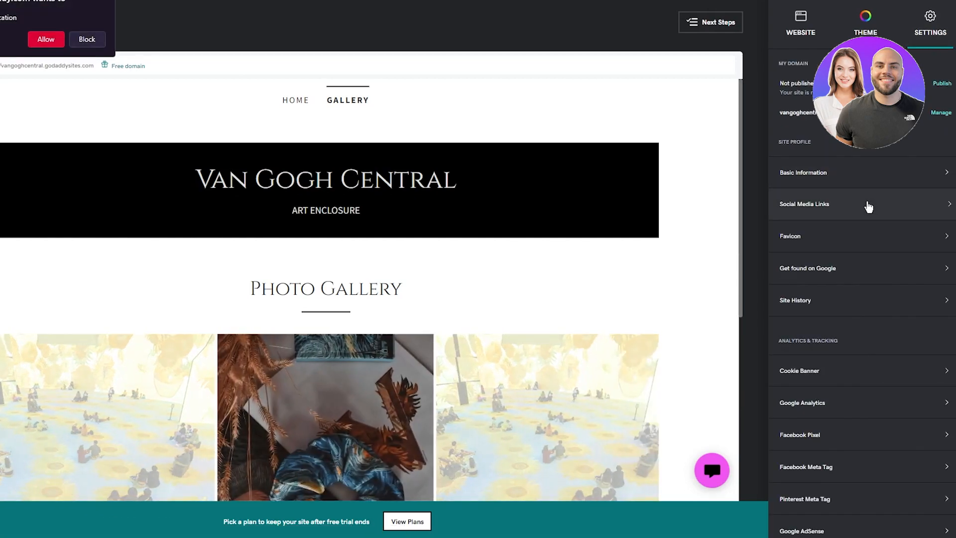
click(867, 205)
click(856, 113)
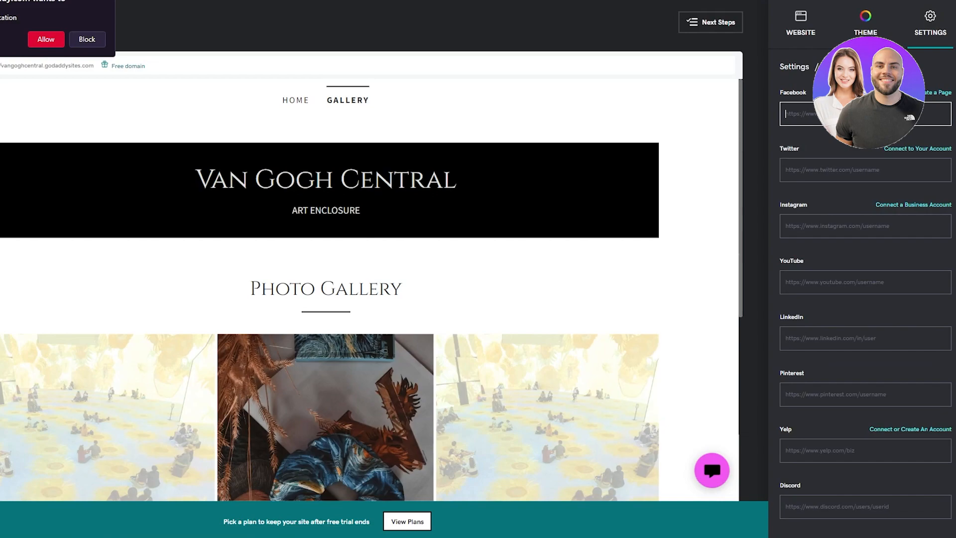
scroll(845, 146, down, 2)
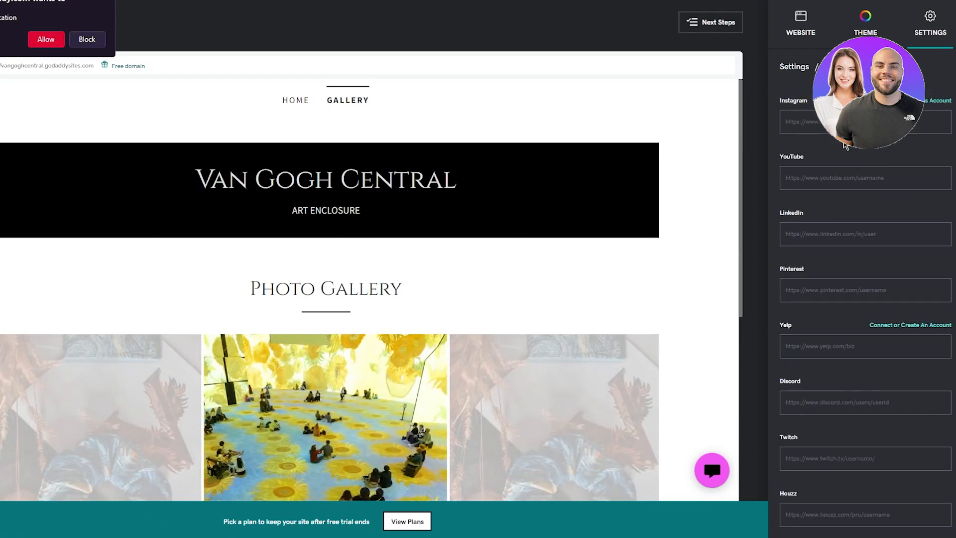
scroll(845, 146, up, 2)
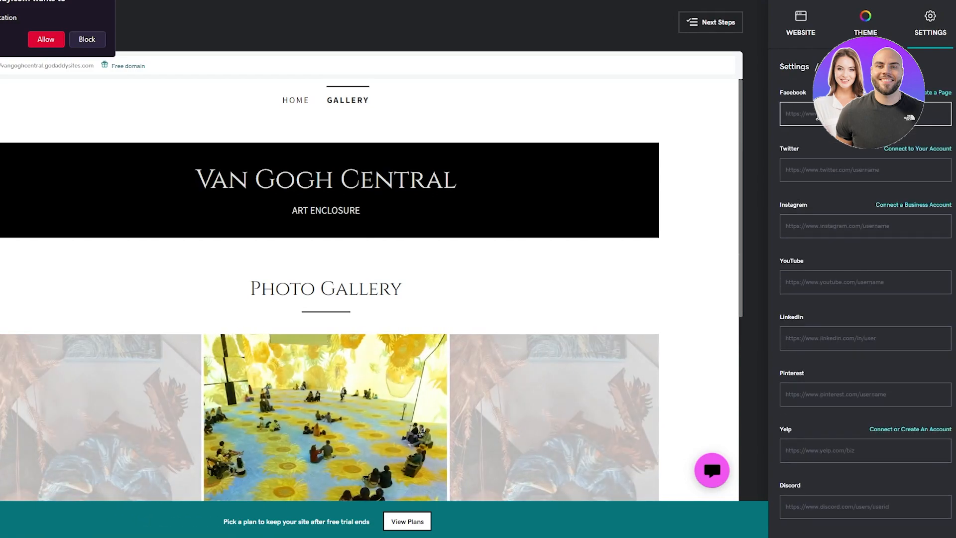
click(805, 170)
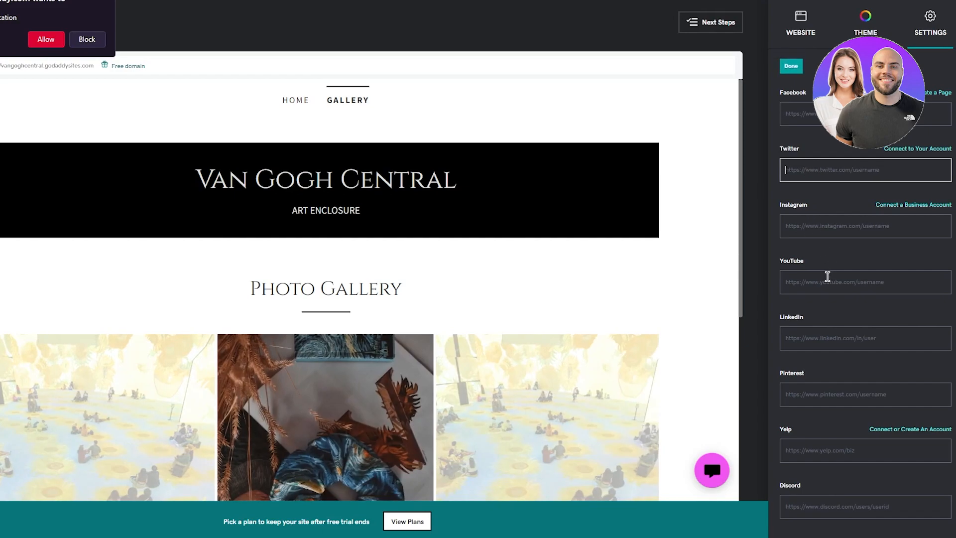
click(825, 280)
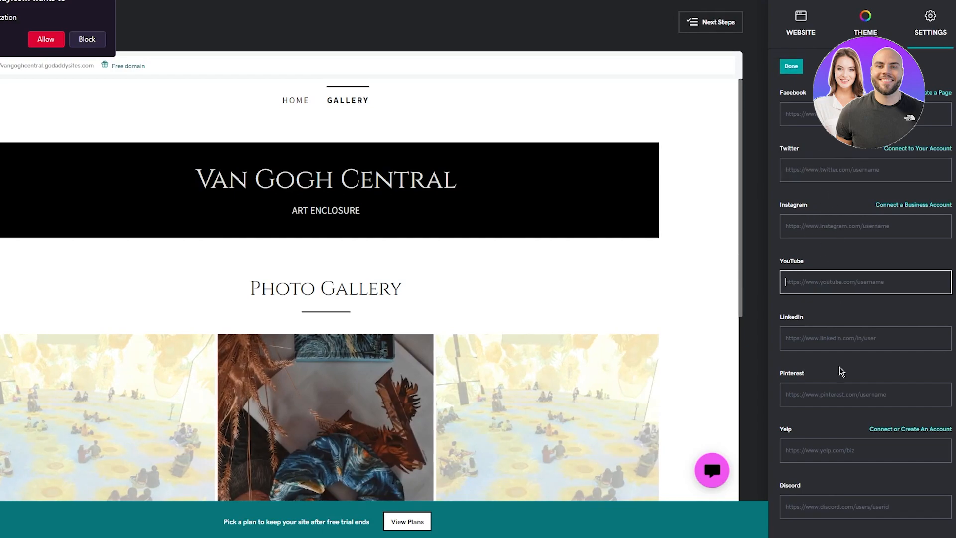
click(791, 65)
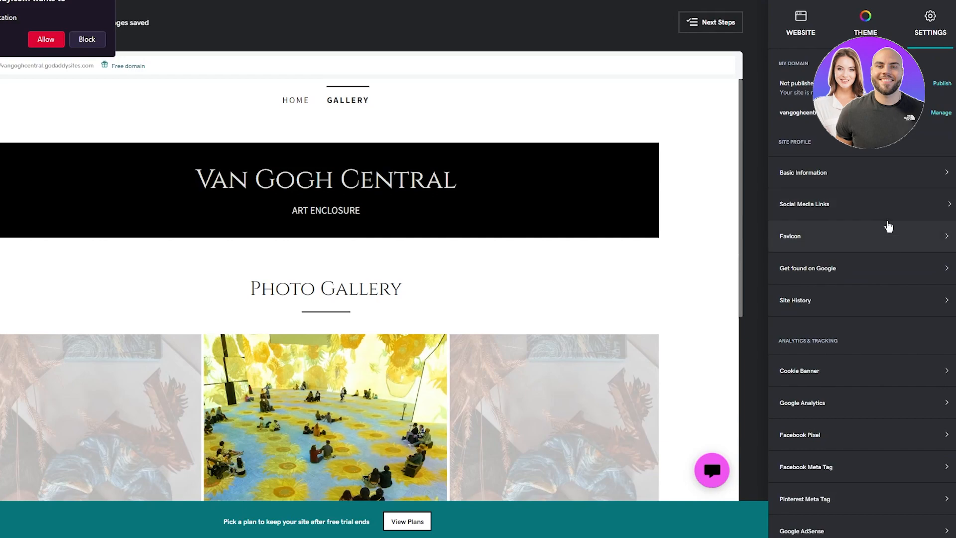
Upload the background-removed Pexels image as the site favicon, then open Get found on Google
click(929, 236)
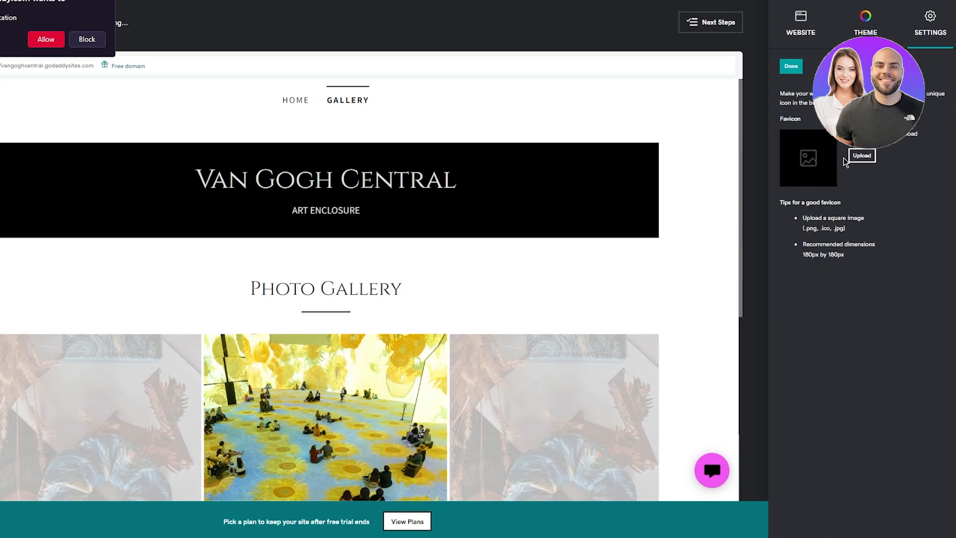
click(856, 158)
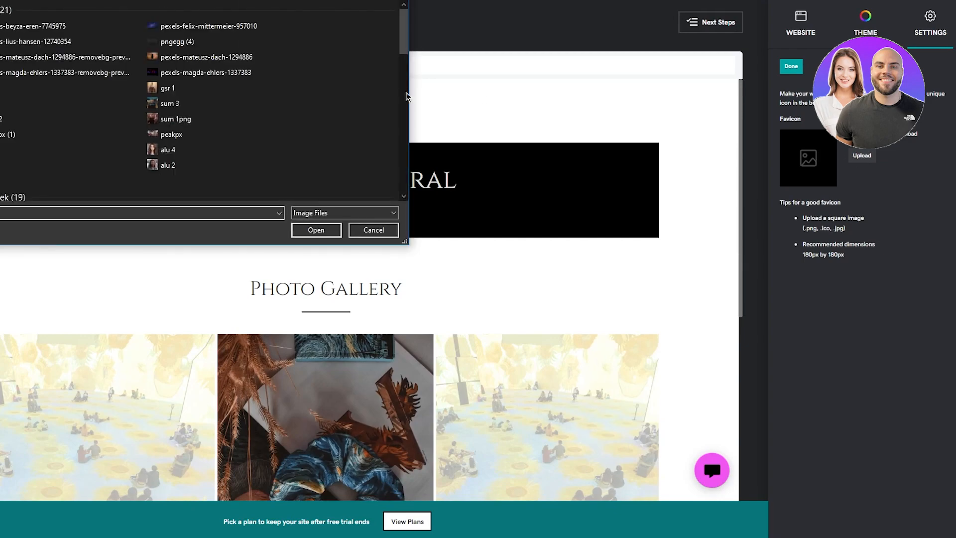
double_click(38, 72)
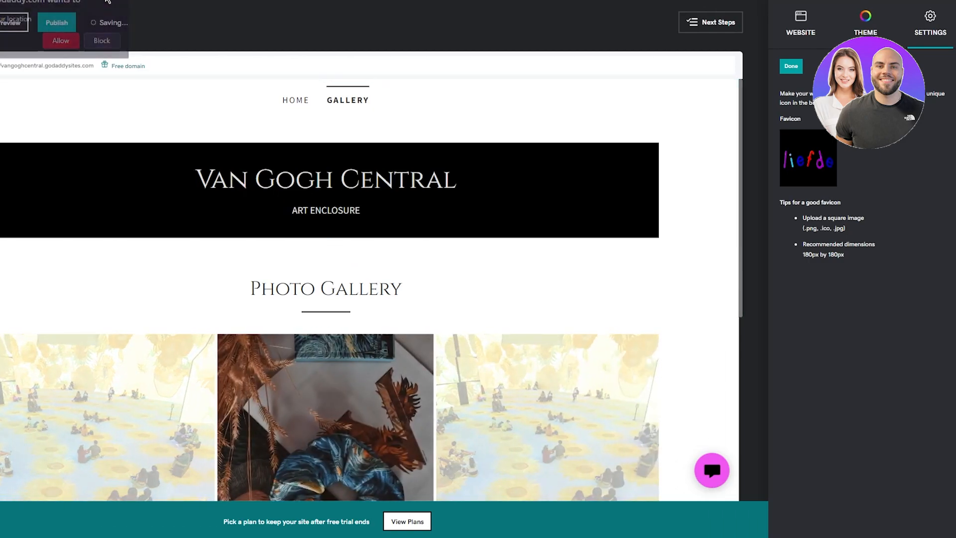
scroll(302, 121, down, 5)
scroll(302, 121, up, 5)
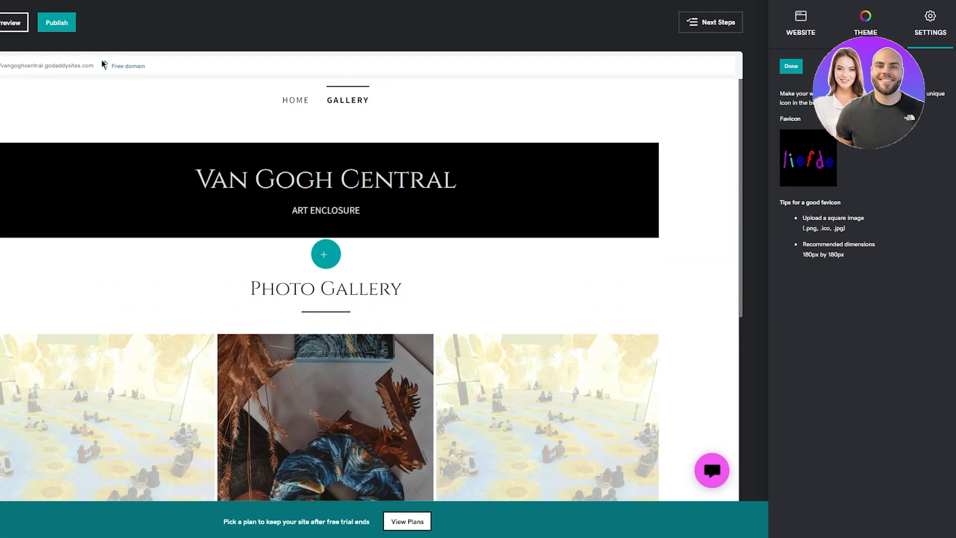
click(783, 65)
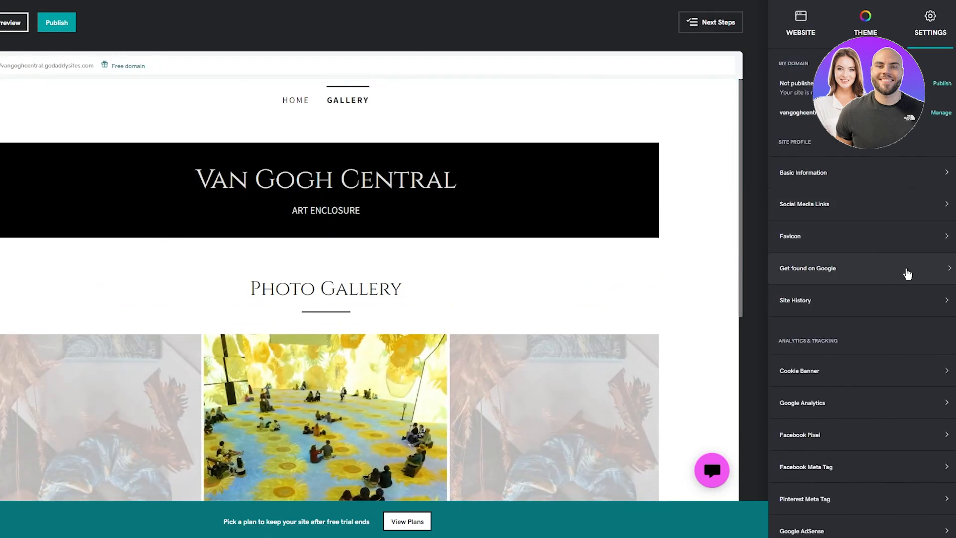
click(907, 273)
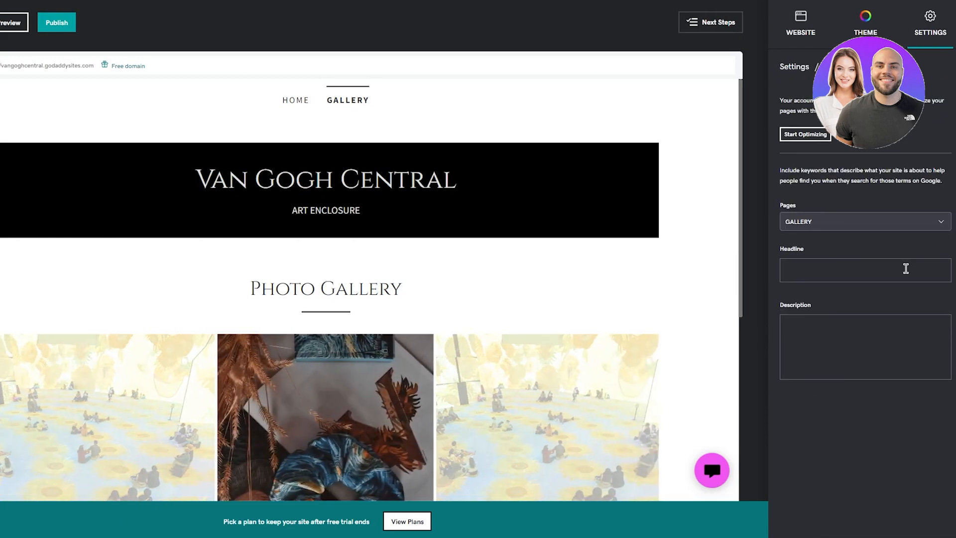
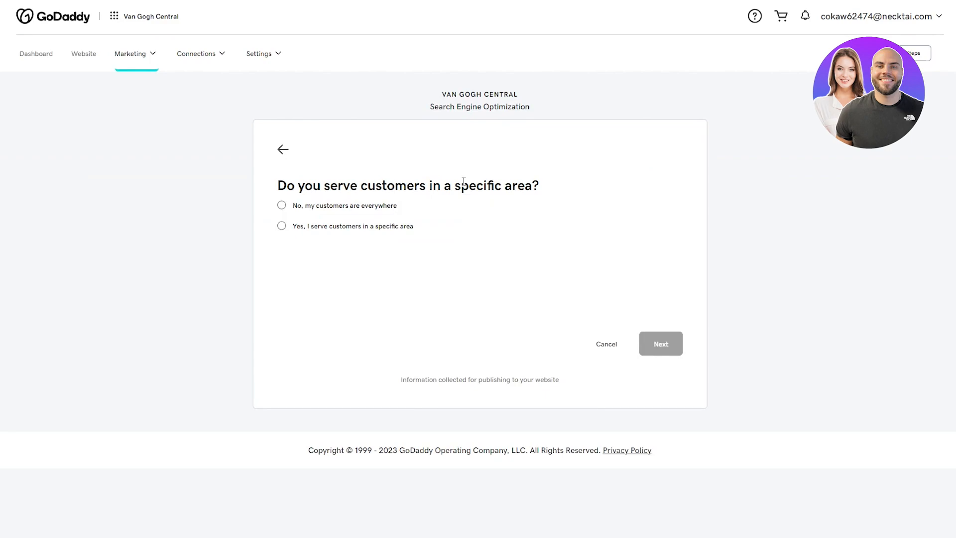
Answer 'No, my customers are everywhere' and continue to the keyword questions
click(355, 206)
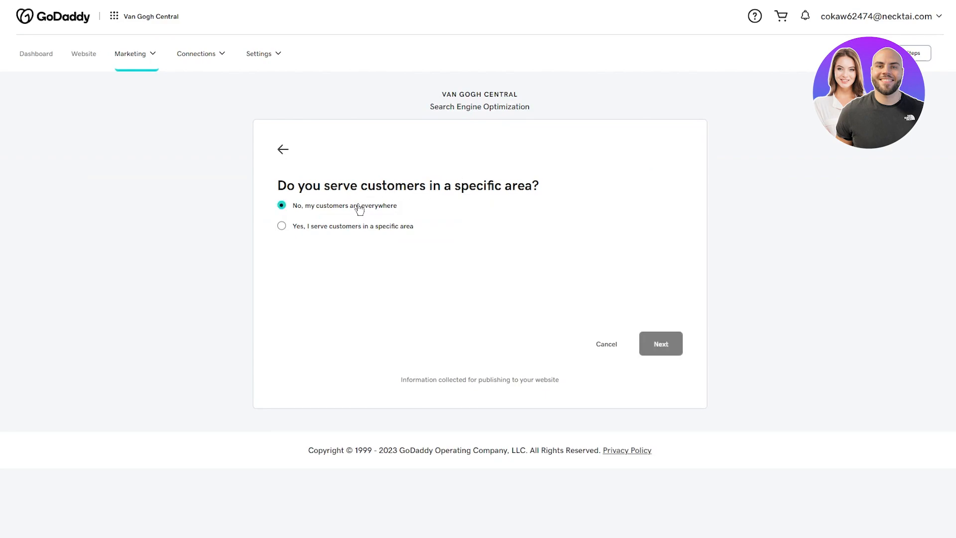
click(649, 350)
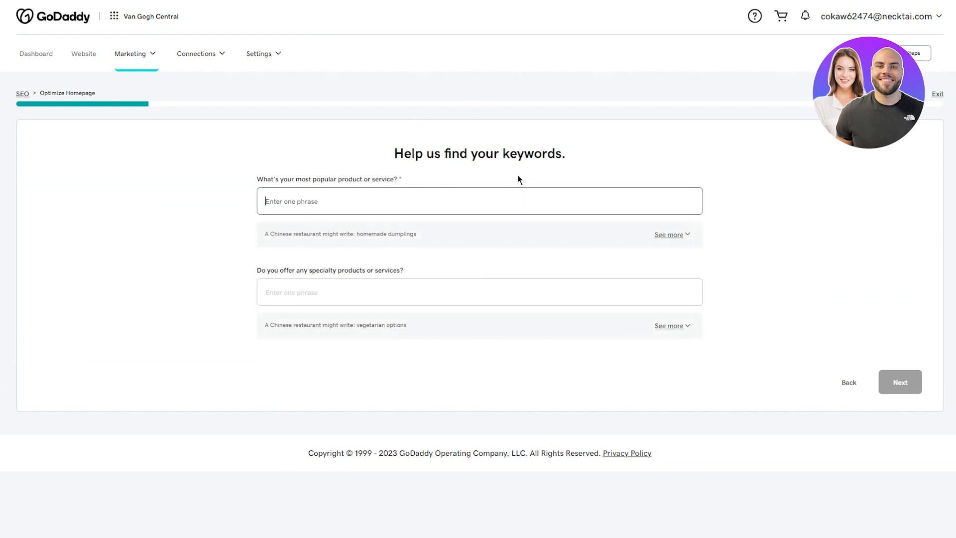
Enter Art as the most popular product and VangGogh as the specialty, then get keyword suggestions
text(Van Gogh)
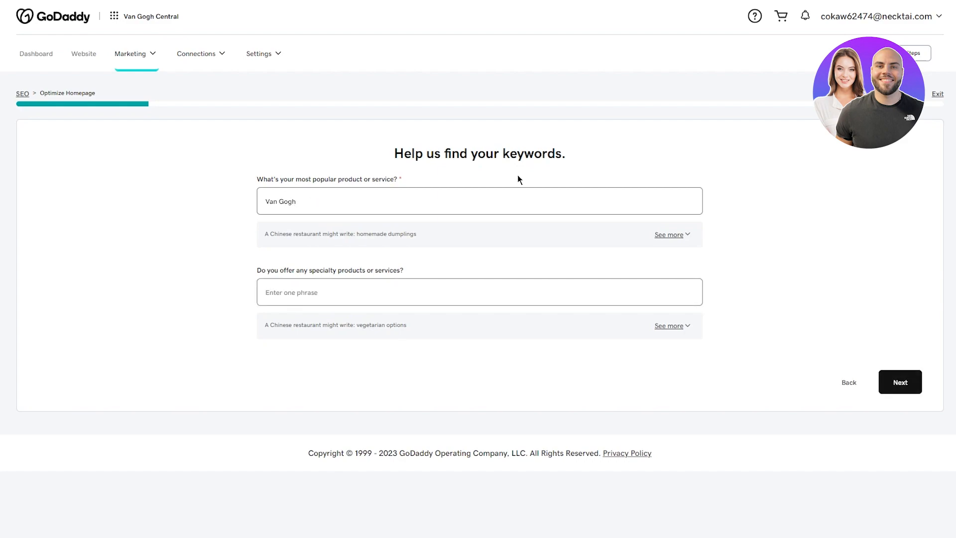
drag(346, 199, 246, 214)
key(BackSpace)
text(Art)
click(326, 292)
text(Vang)
text(Gogh)
click(887, 384)
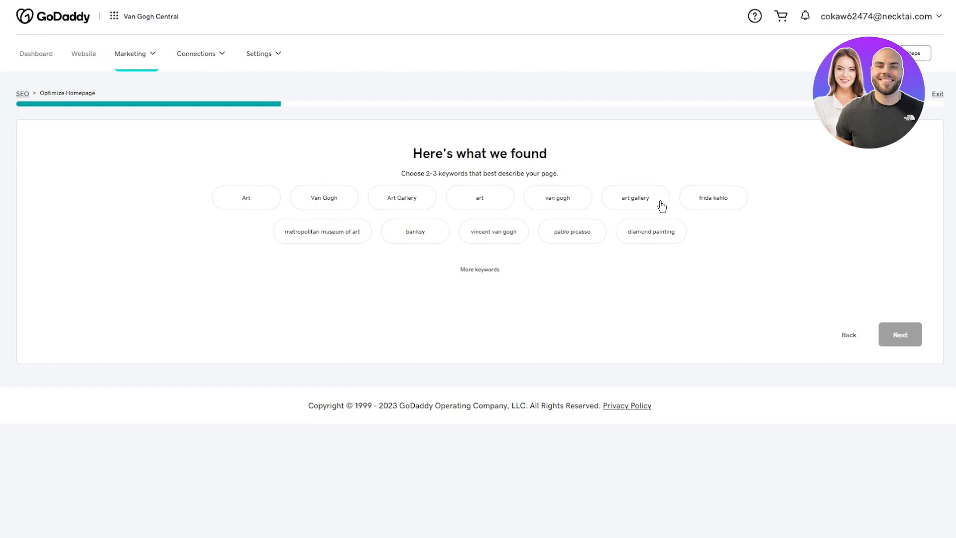
Pick the Art, Van Gogh and Art Gallery keyword chips and continue to page titles
click(264, 205)
click(320, 202)
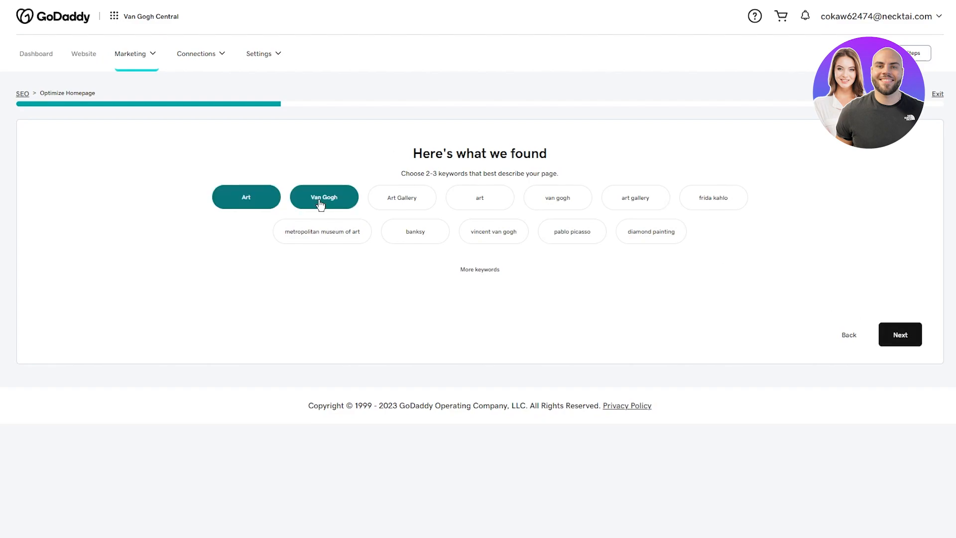
click(403, 205)
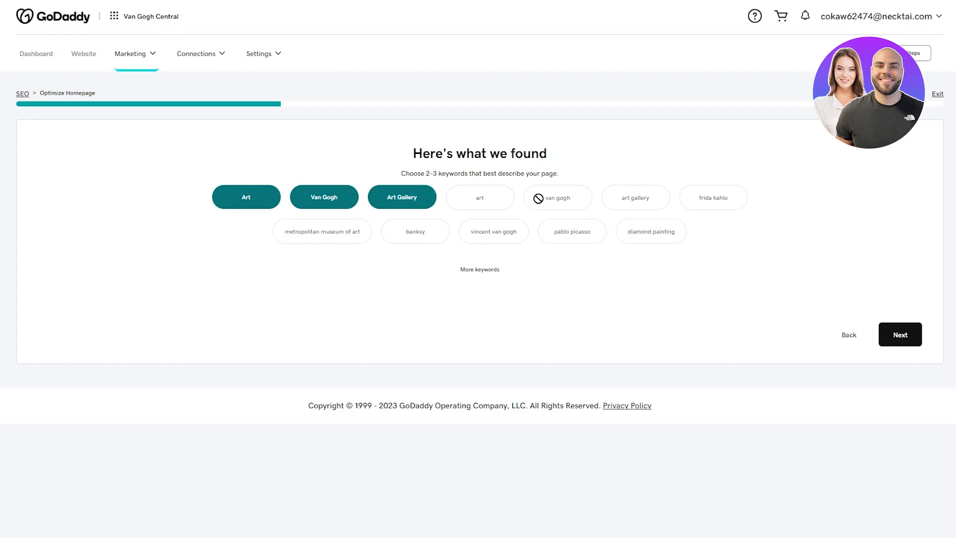
click(900, 334)
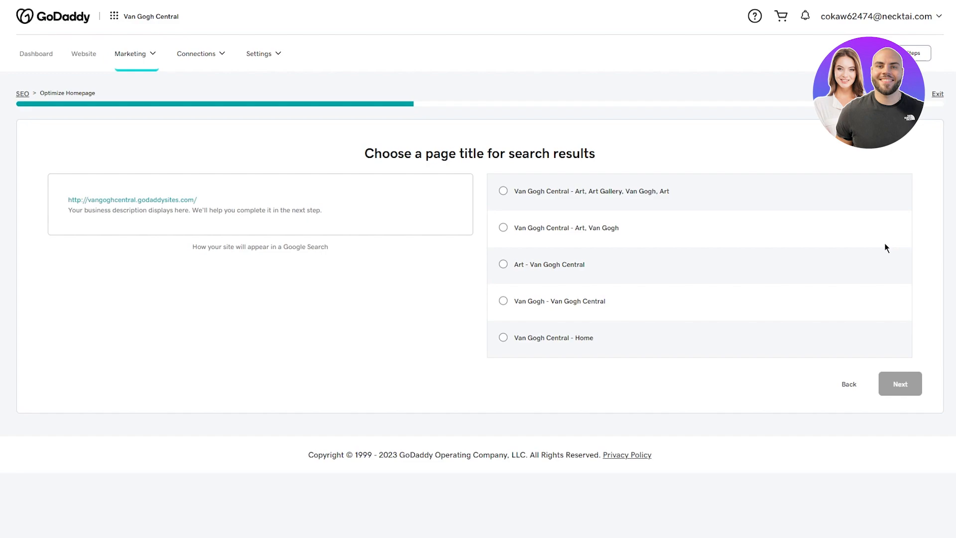
Choose 'Art - Van Gogh Central' instead of the long keyword title and continue
click(503, 191)
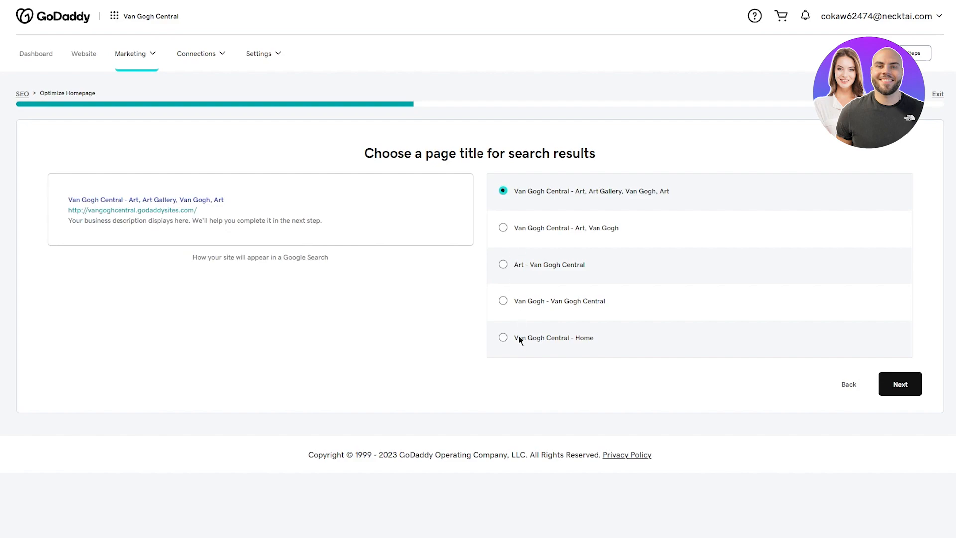
click(504, 266)
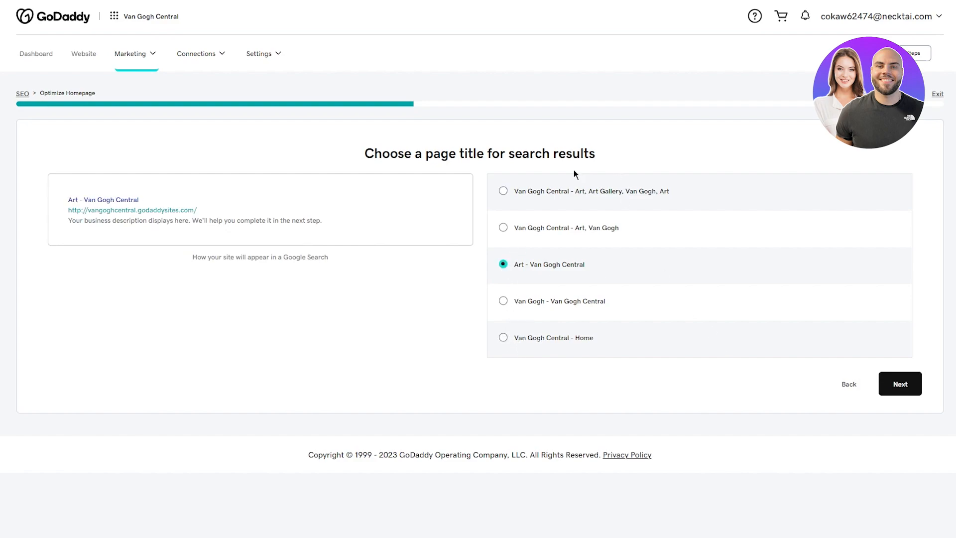
click(914, 387)
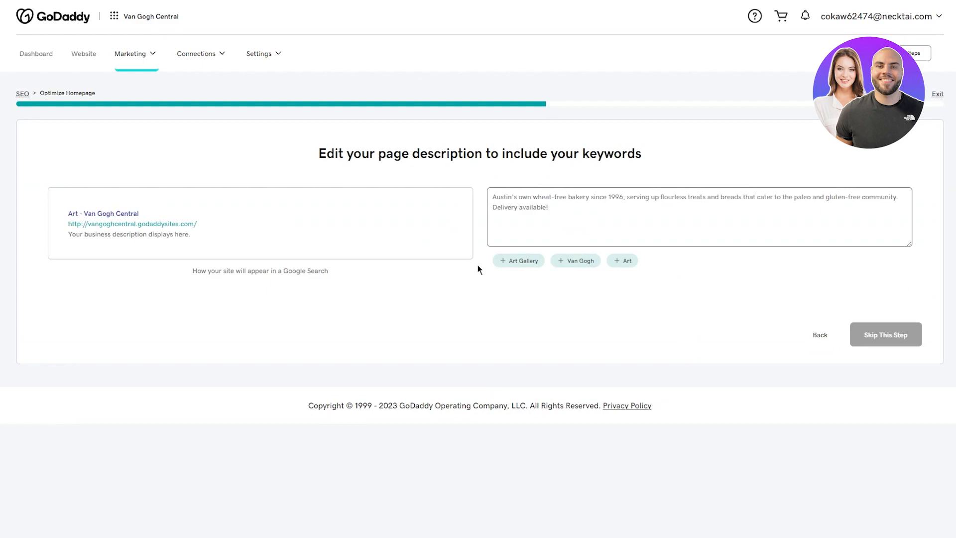
Write the homepage description 'The best Van Gogh Art Pieces of our time...' and continue
click(497, 194)
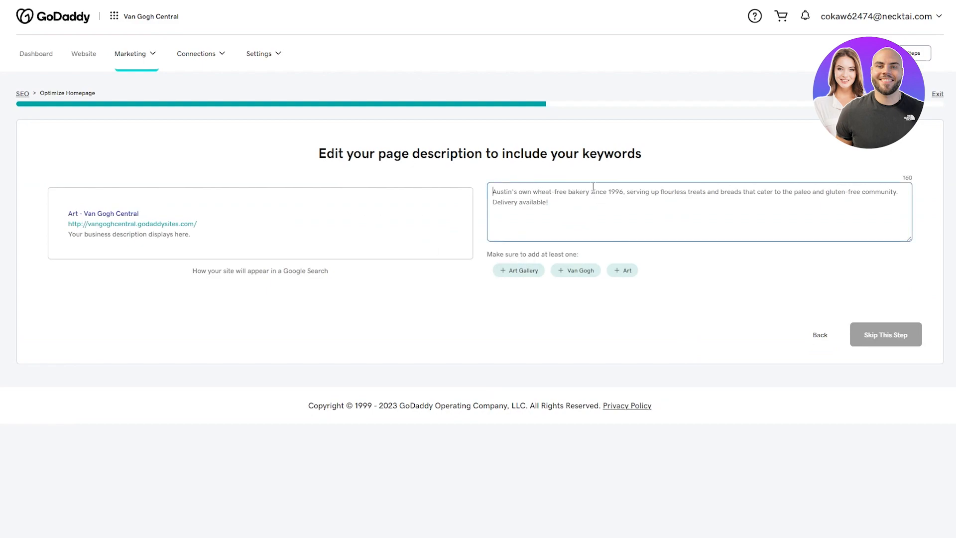
text(T)
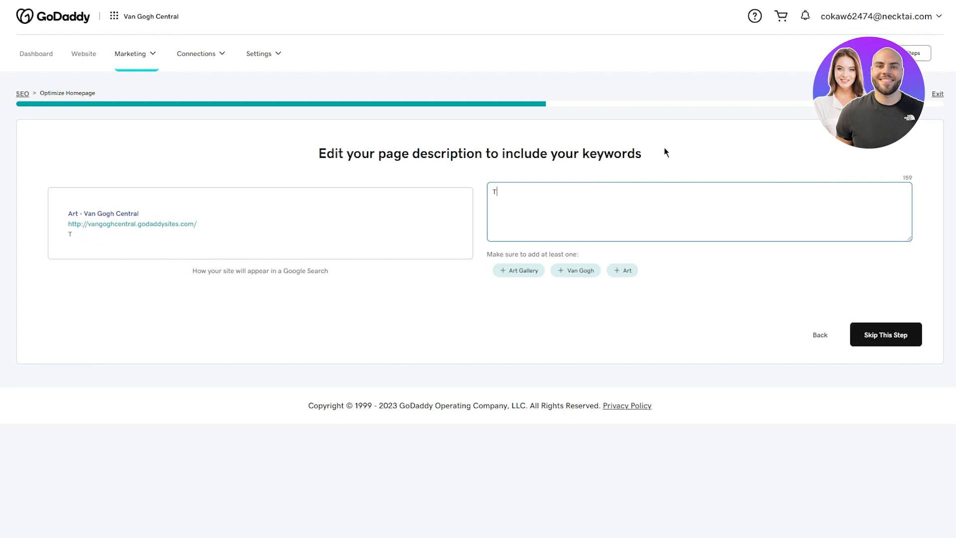
text(he best Van Gogh)
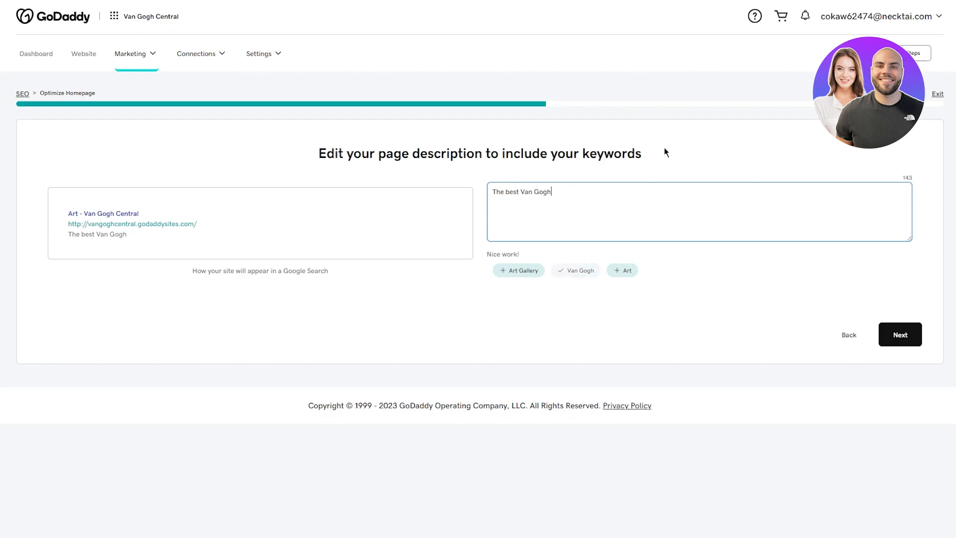
text( Art Pieces of our tim)
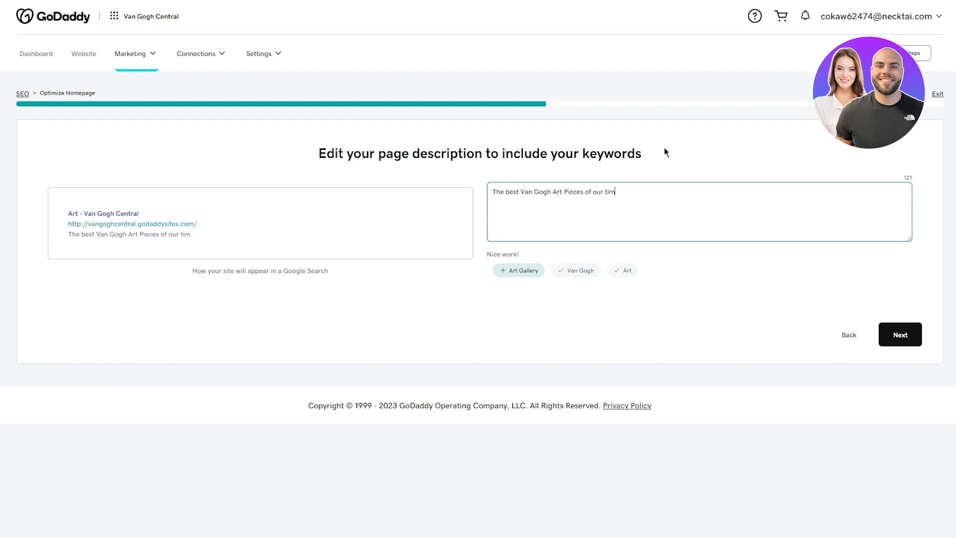
text(e. Click Here to find the)
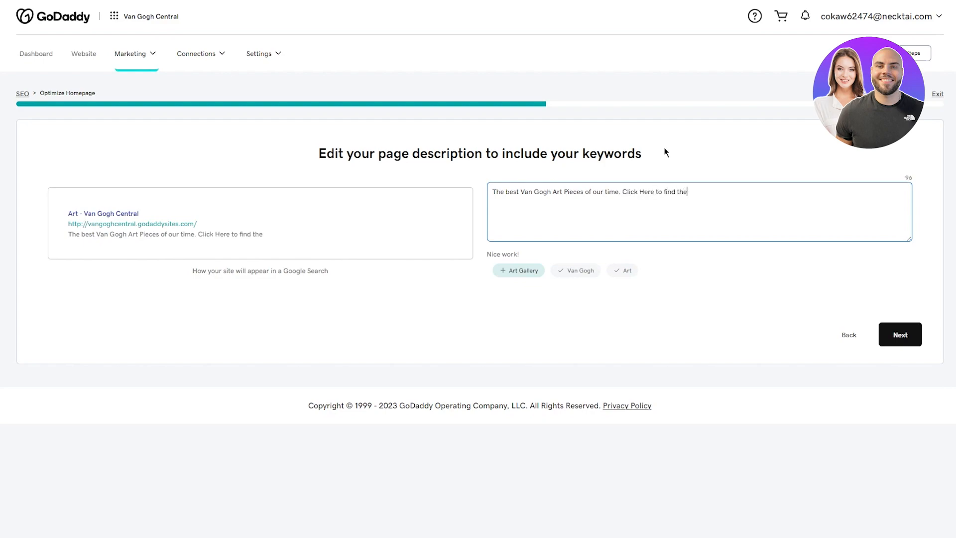
text(m out and see the beaut)
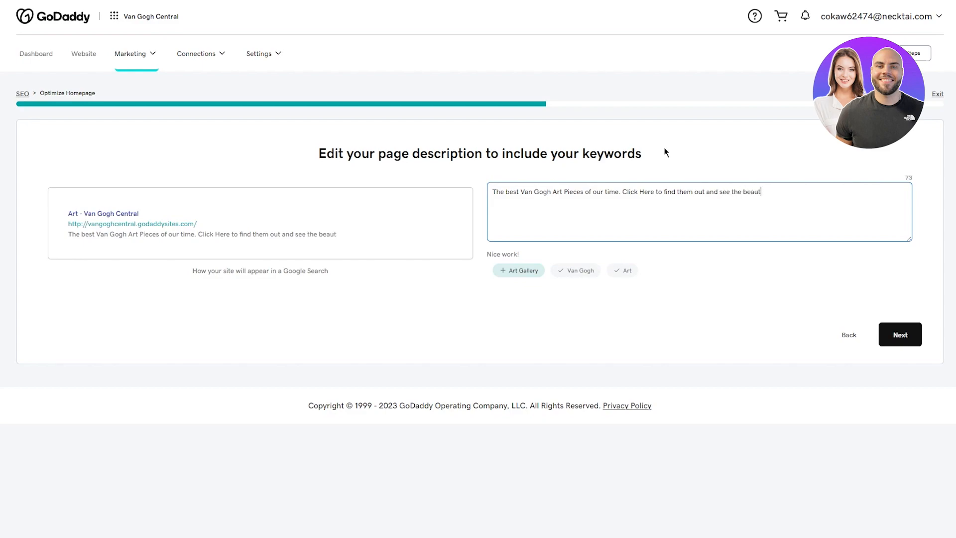
text(y behind true are through pain.)
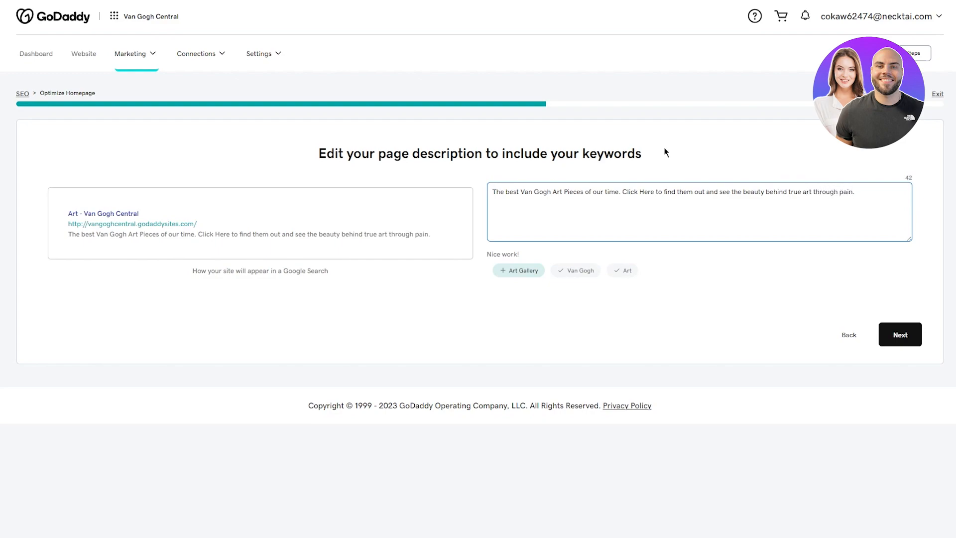
click(665, 337)
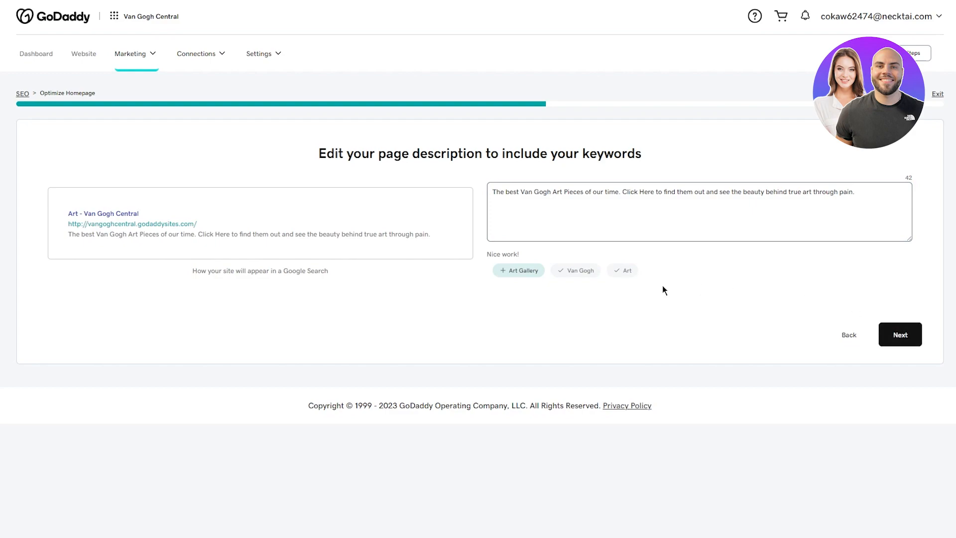
click(907, 334)
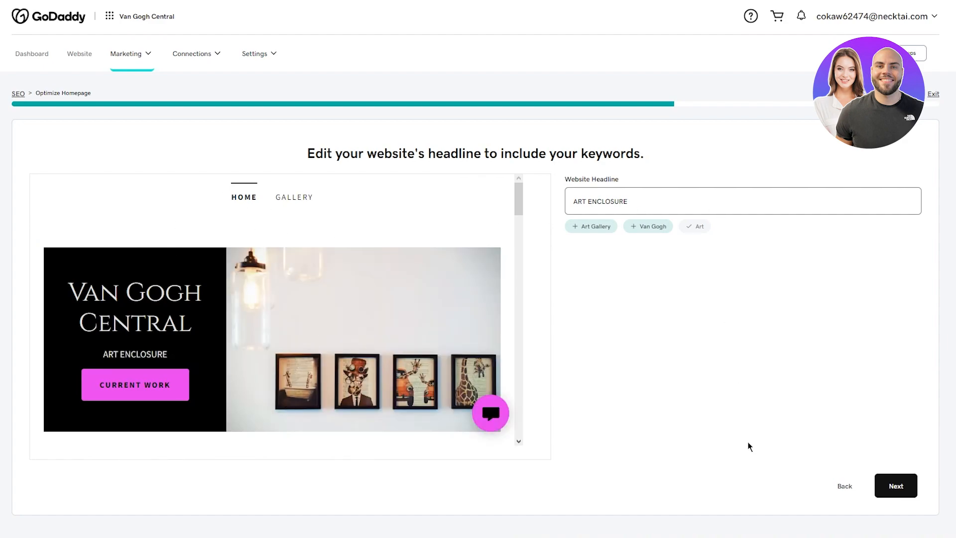
Keep the ART ENCLOSURE headline and content, review the summary and click Done
click(878, 487)
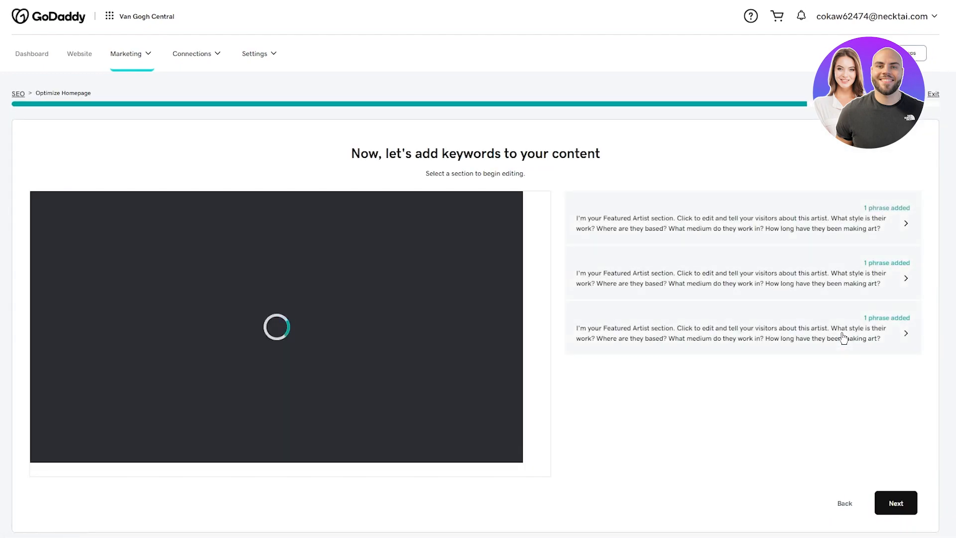
scroll(842, 336, down, 1)
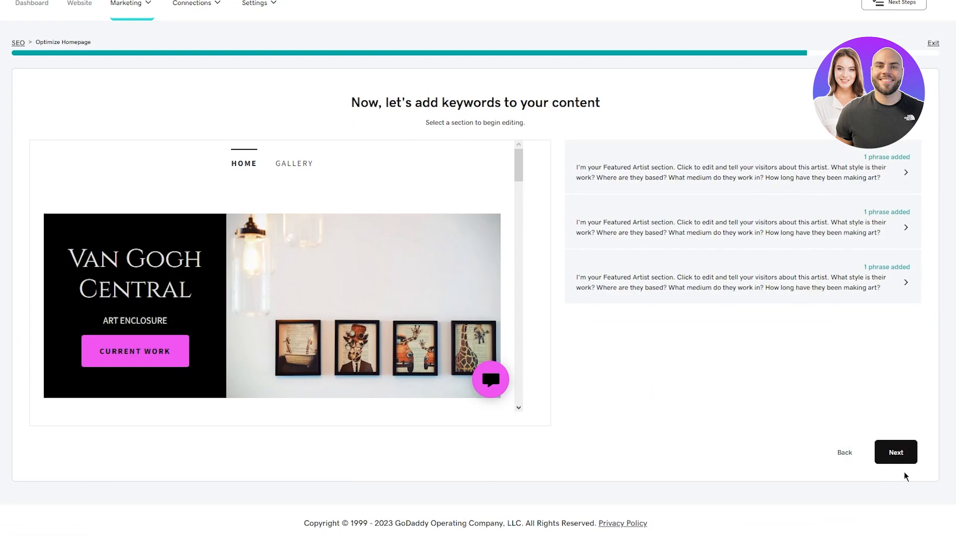
click(901, 457)
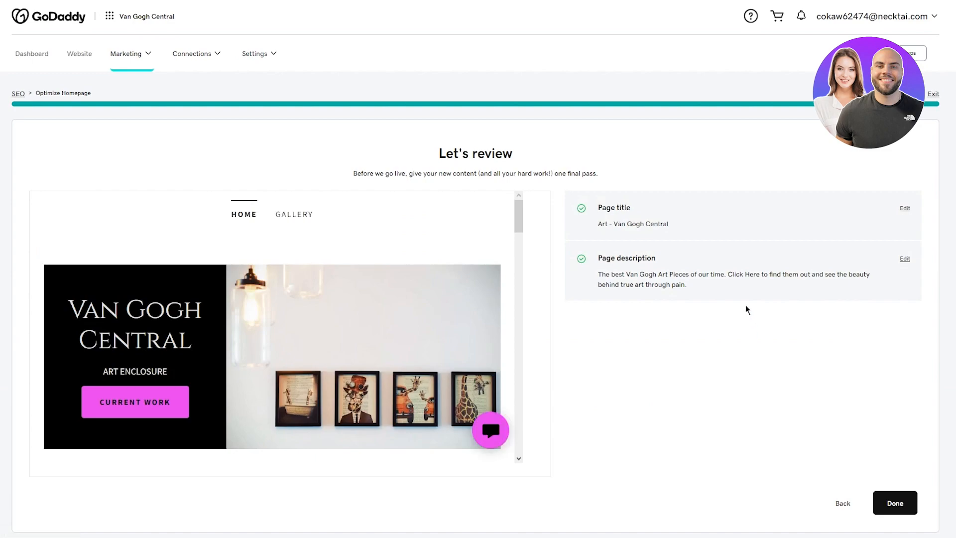
scroll(746, 305, down, 1)
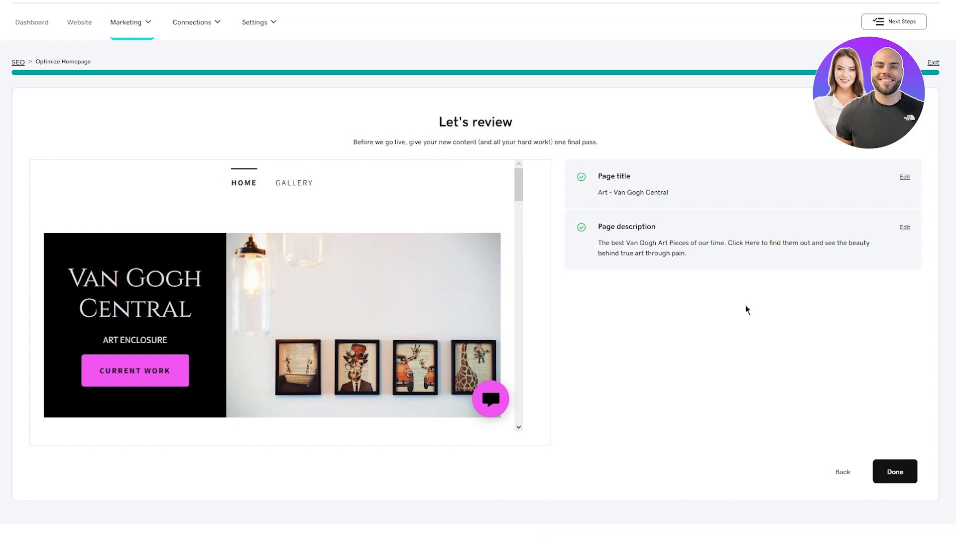
scroll(477, 252, down, 1)
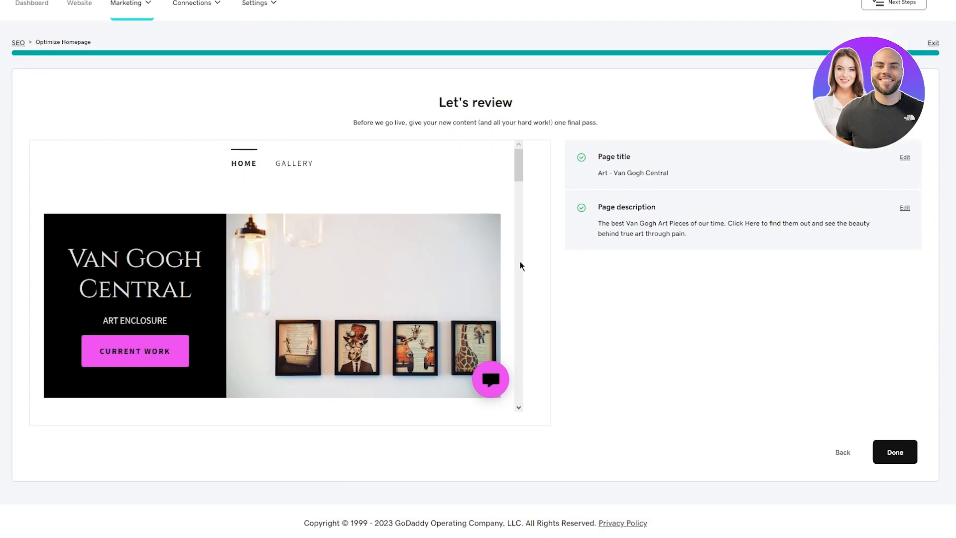
click(896, 454)
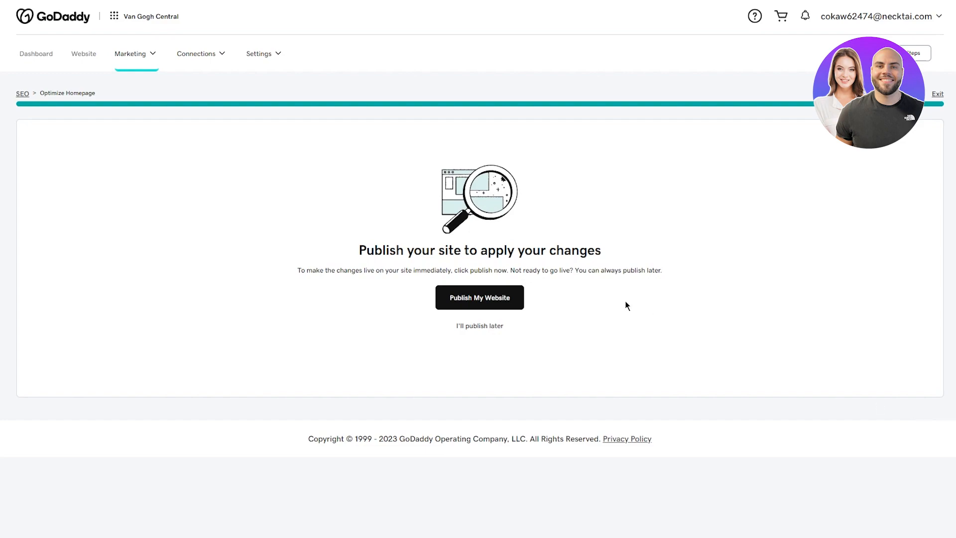
Choose 'I'll publish later' and decline the Google sign-in suggestion with Not Now
click(481, 337)
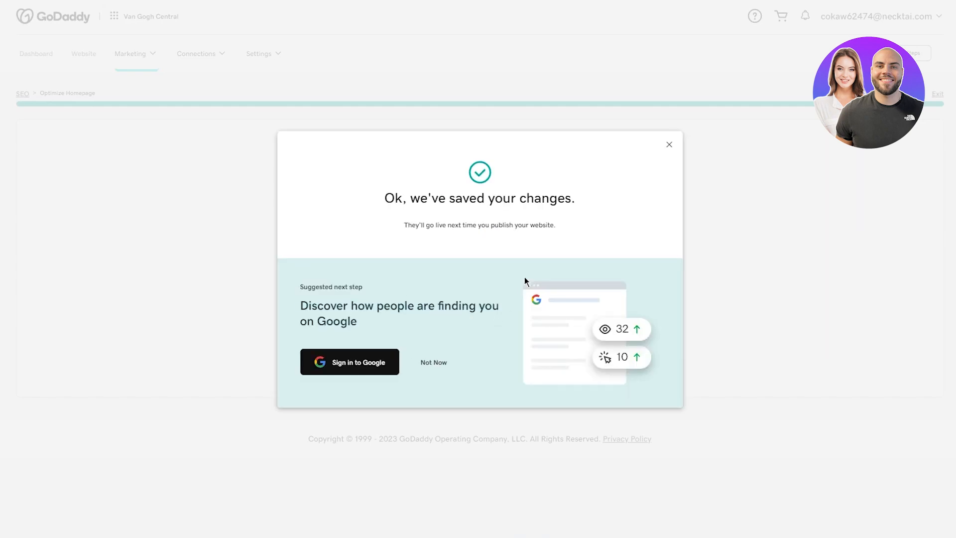
click(433, 362)
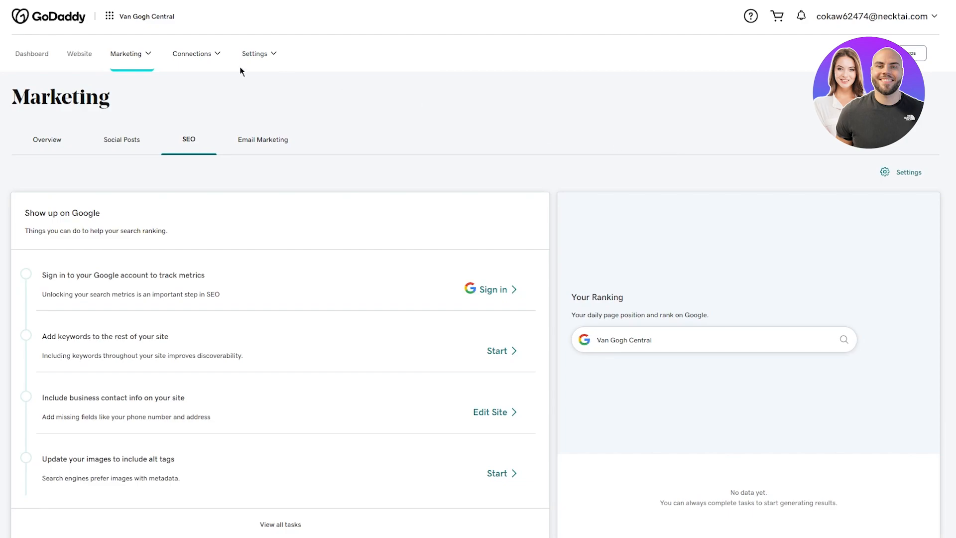
Go to Email Marketing and start a new email from the empty campaign list
click(257, 144)
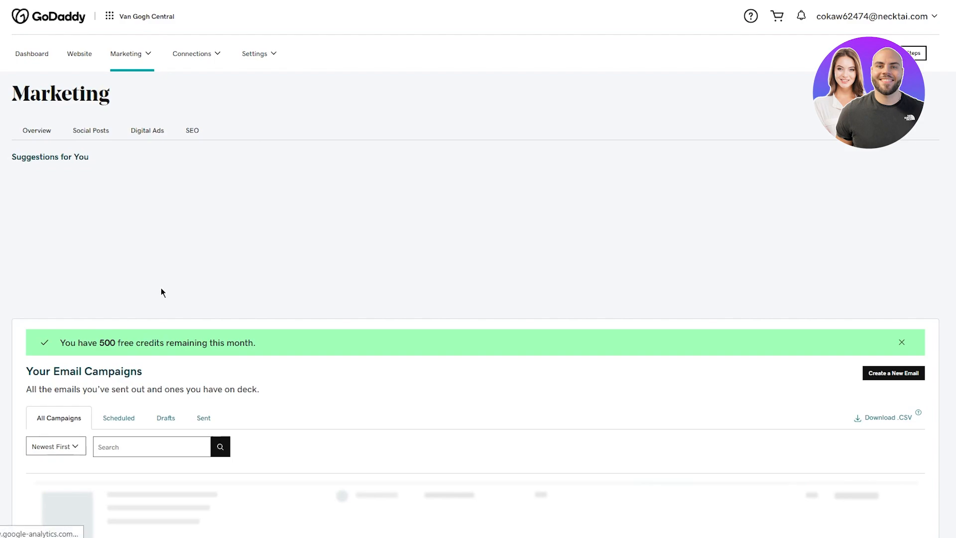
scroll(161, 289, down, 8)
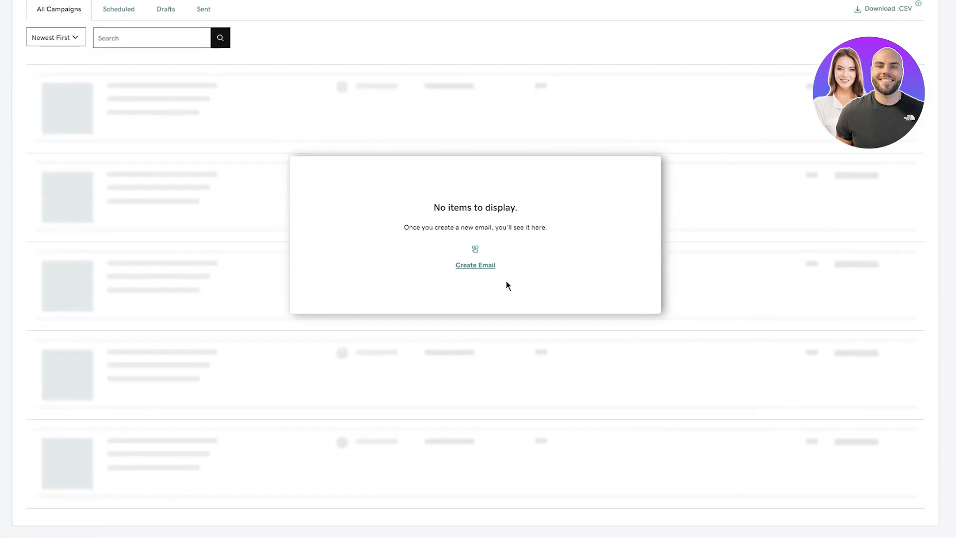
click(471, 266)
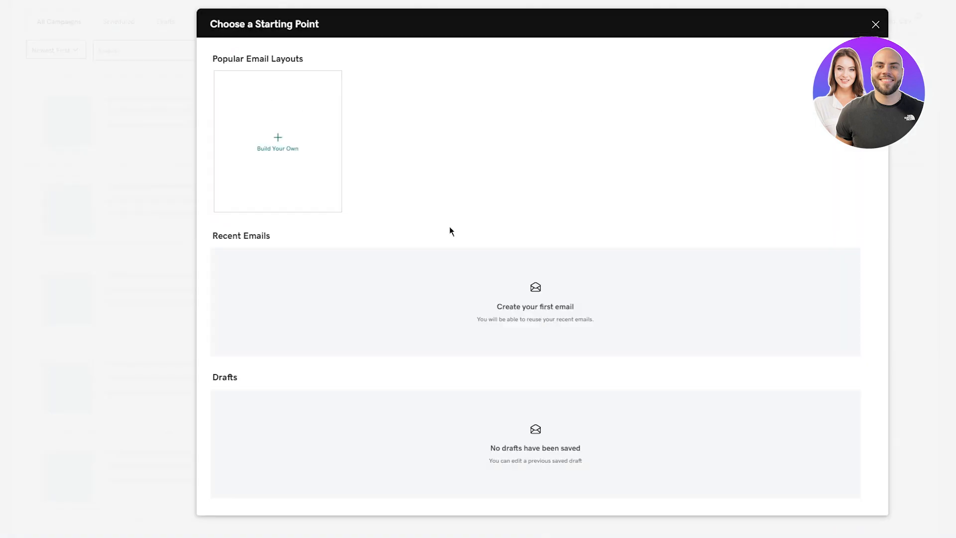
Start the email from the Build Your Own layout, dismissing the tour and image tip
click(278, 135)
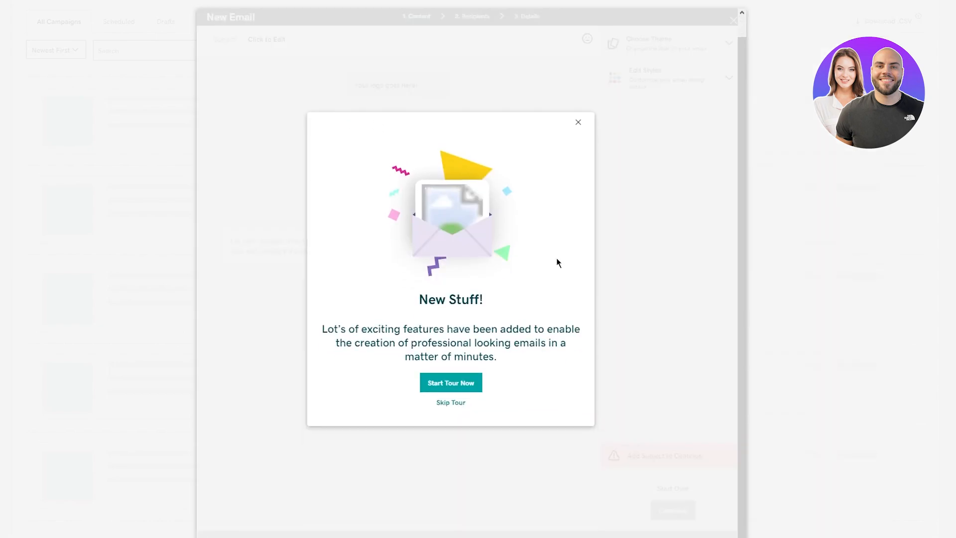
click(449, 402)
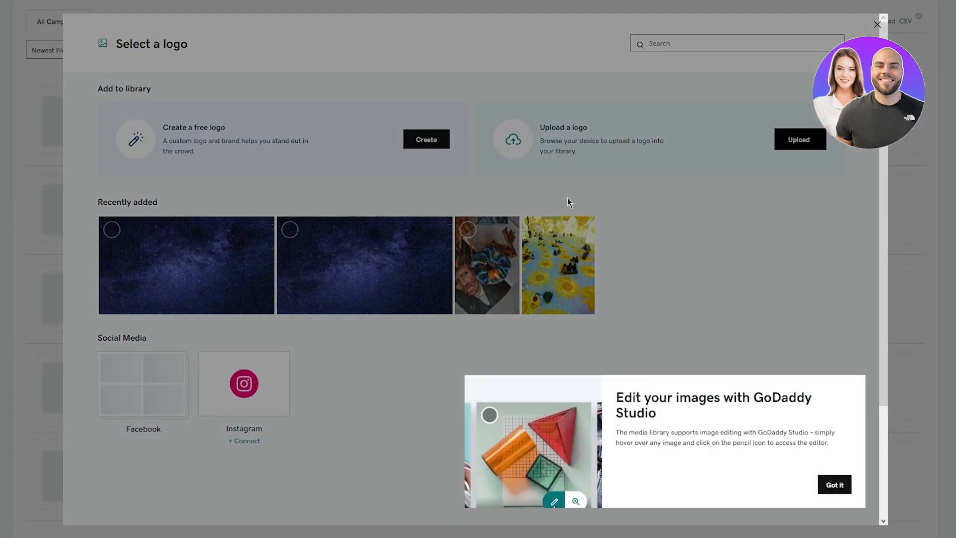
click(829, 485)
Upload pexels-magda-ehlers-1337383-removebg-preview as the email logo and skip the features tour
mouse_move(496, 264)
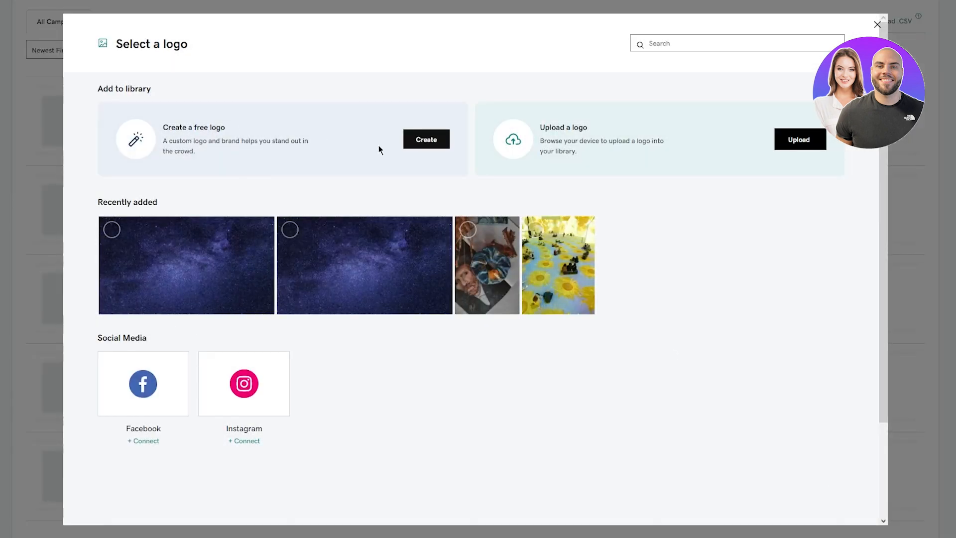
click(797, 140)
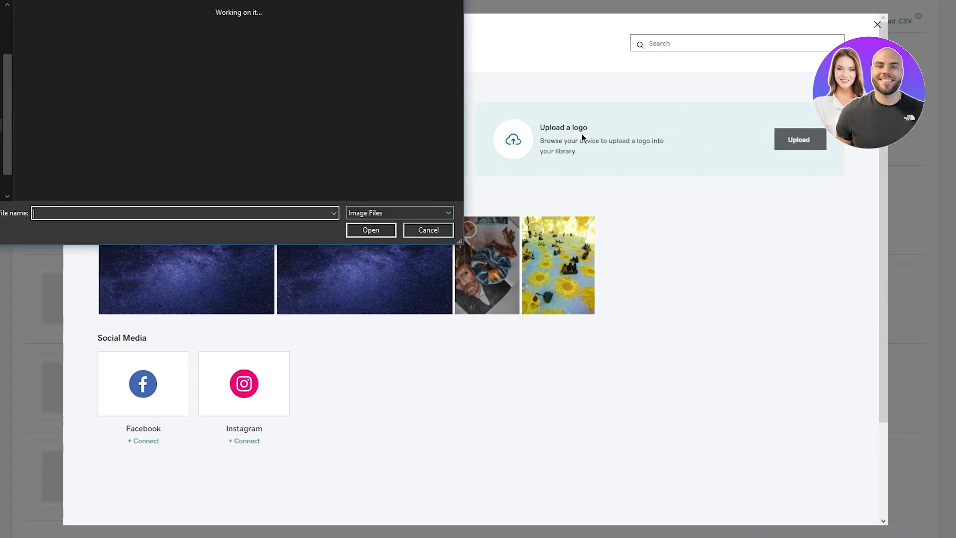
click(94, 73)
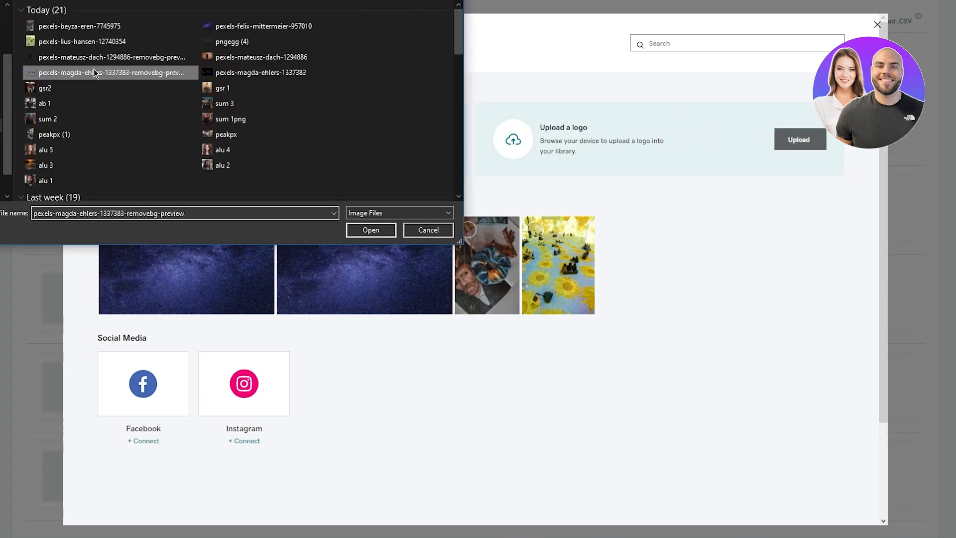
double_click(94, 72)
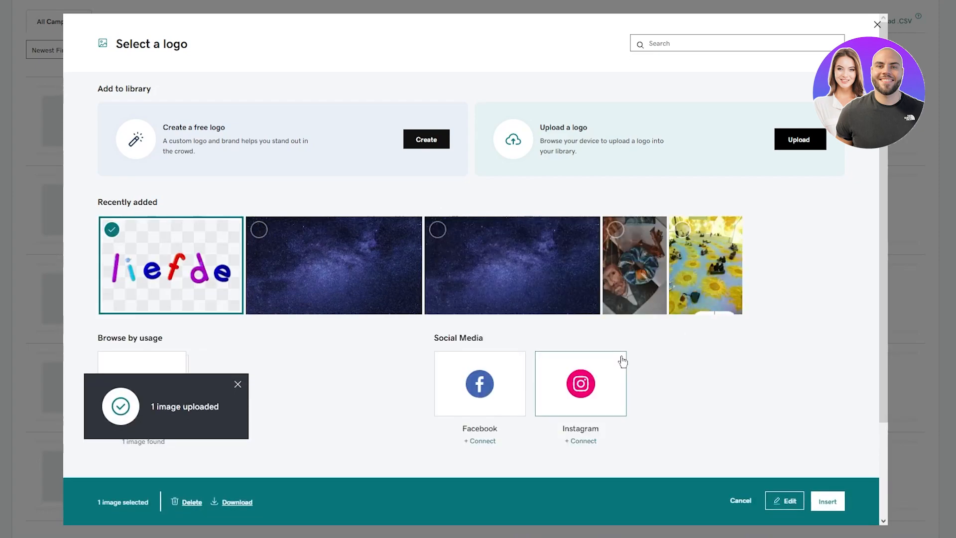
click(238, 384)
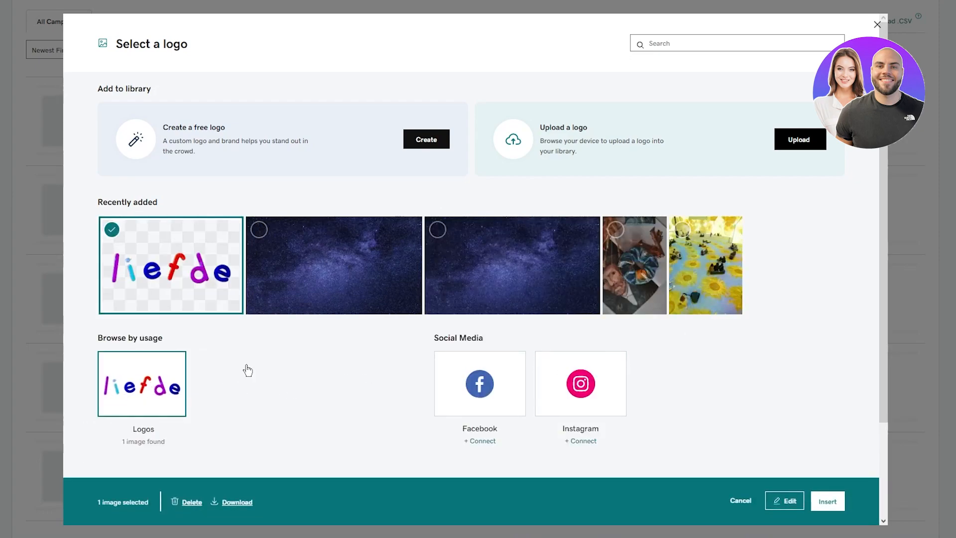
click(827, 502)
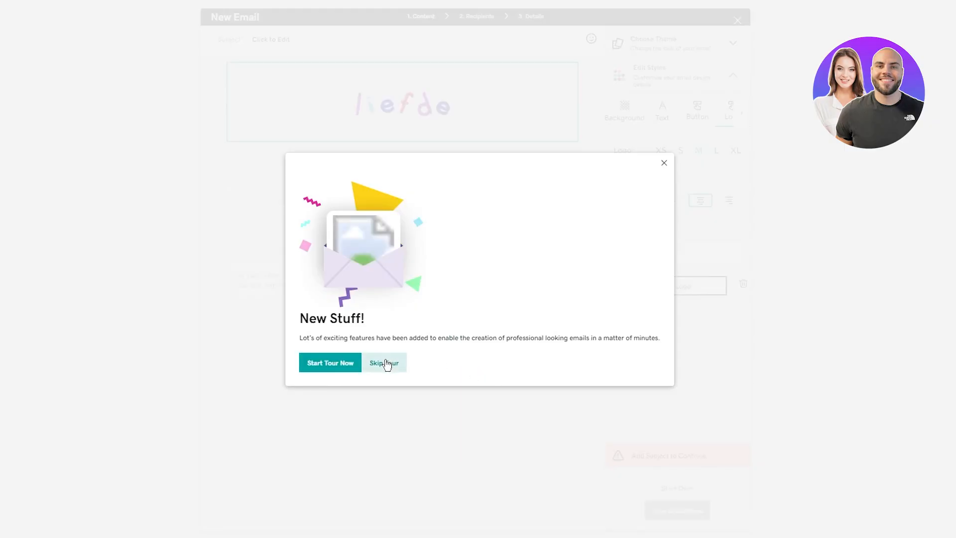
click(385, 363)
click(462, 427)
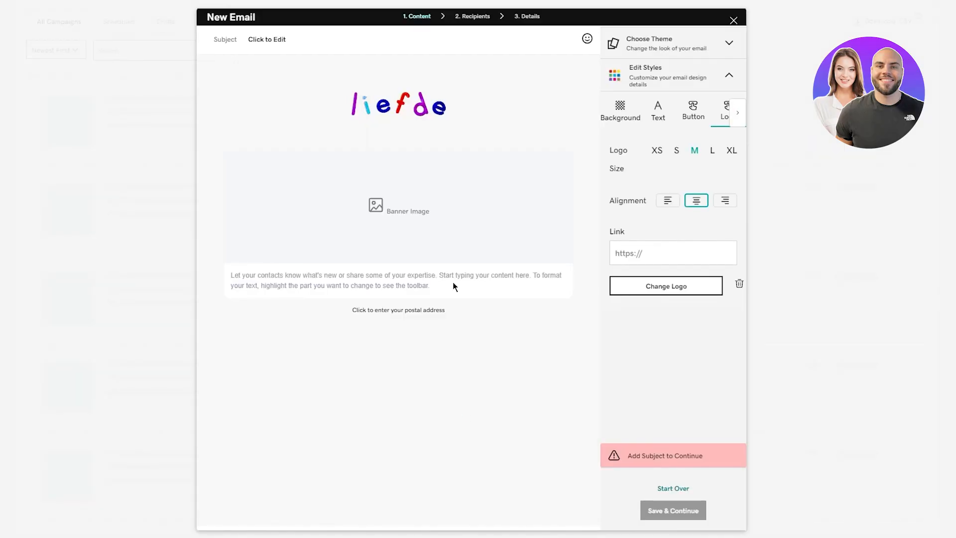
Insert the second galaxy image from Recently added as the email banner
click(393, 213)
click(482, 149)
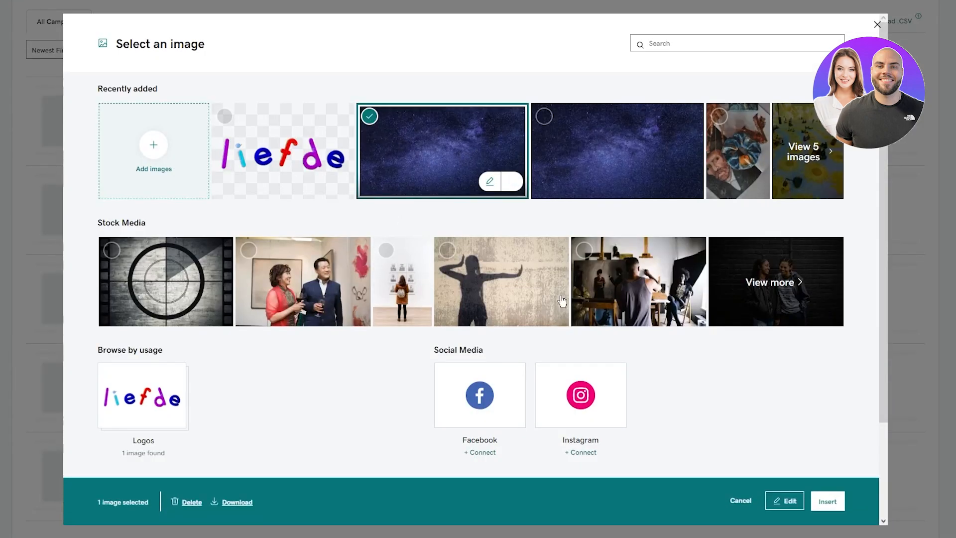
click(606, 171)
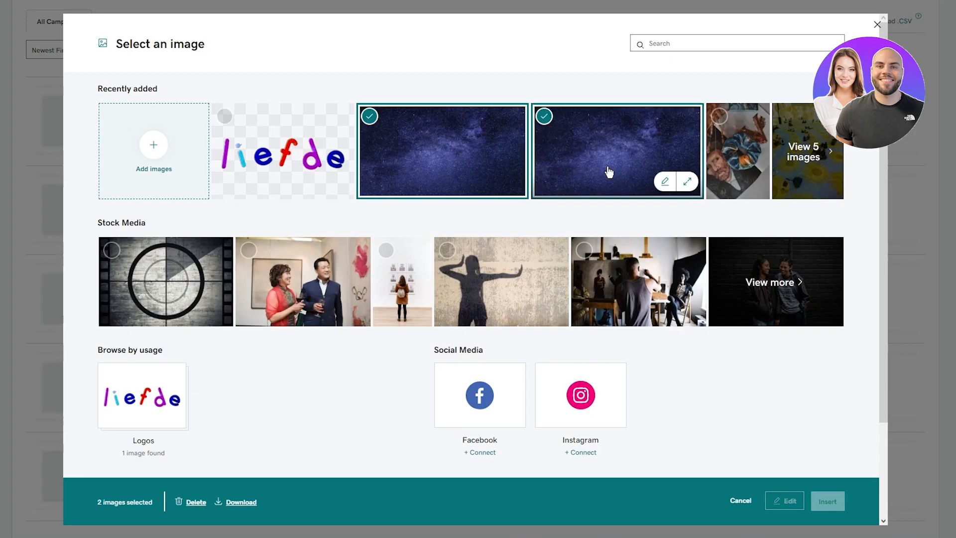
click(427, 144)
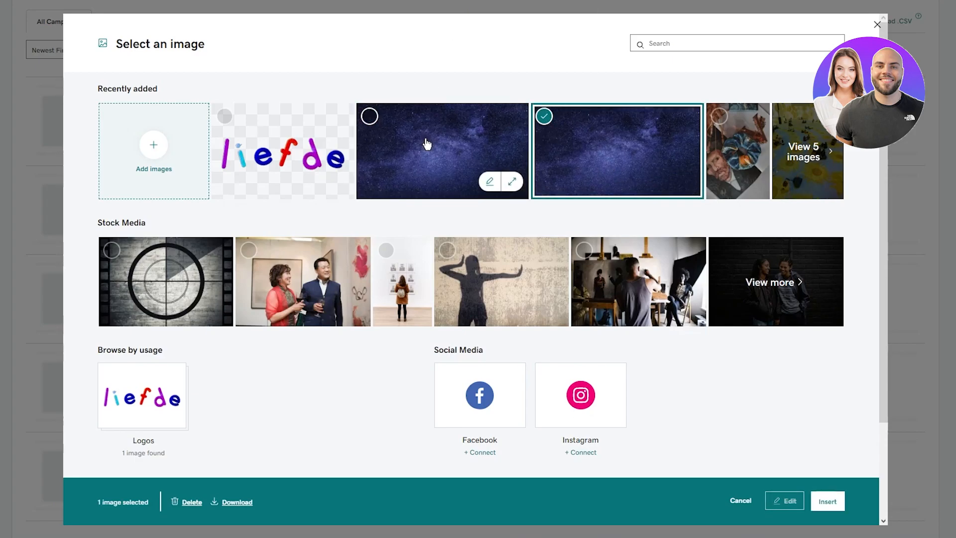
click(826, 511)
Close the add-block choices below the banner and start editing the postal address footer line
click(382, 361)
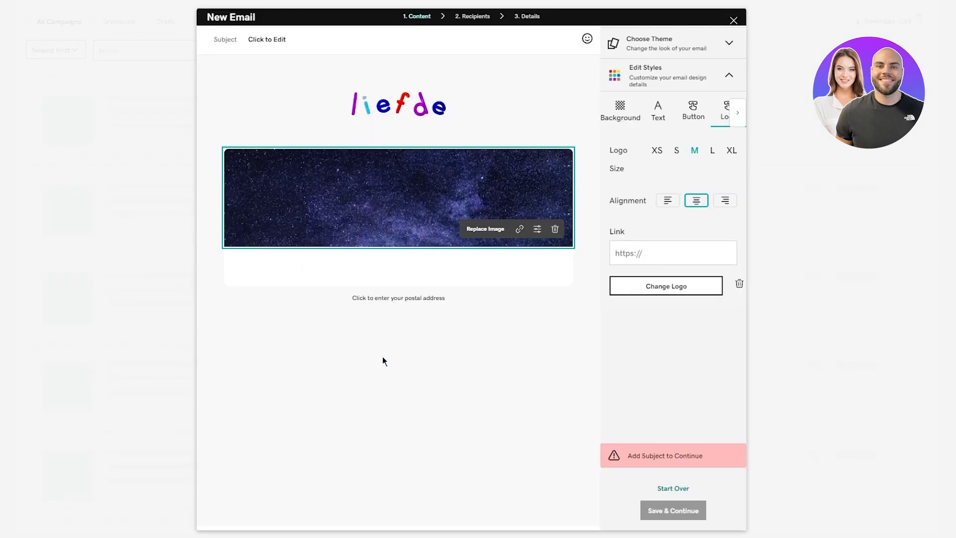
mouse_move(380, 273)
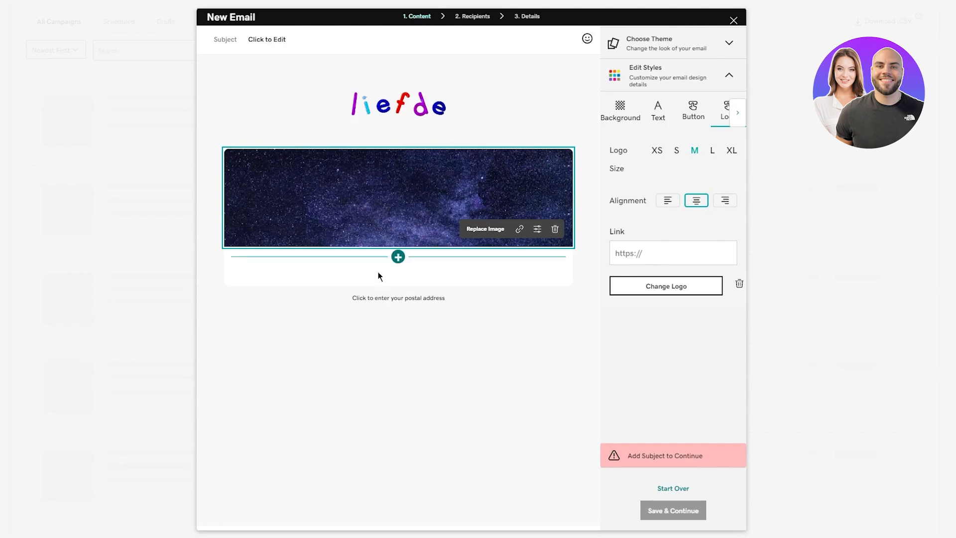
click(398, 258)
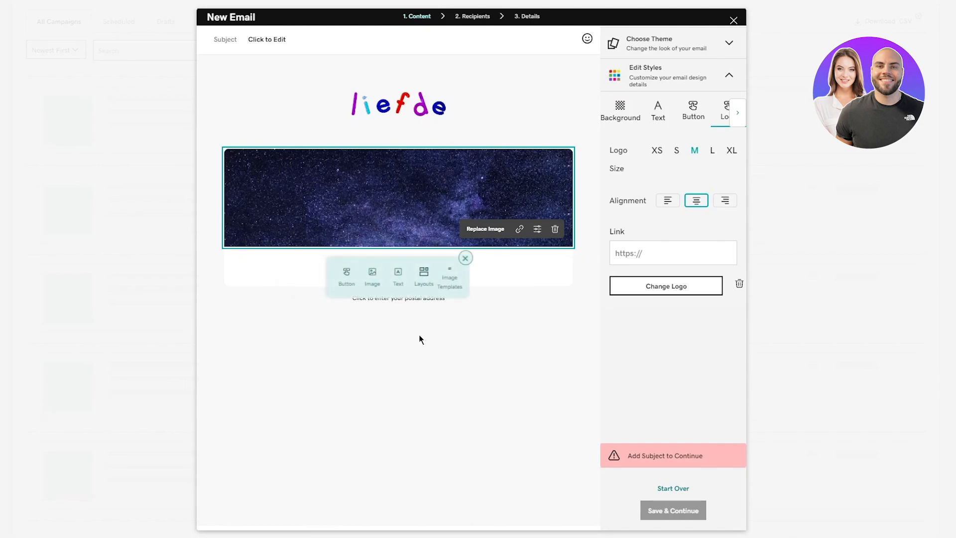
click(465, 257)
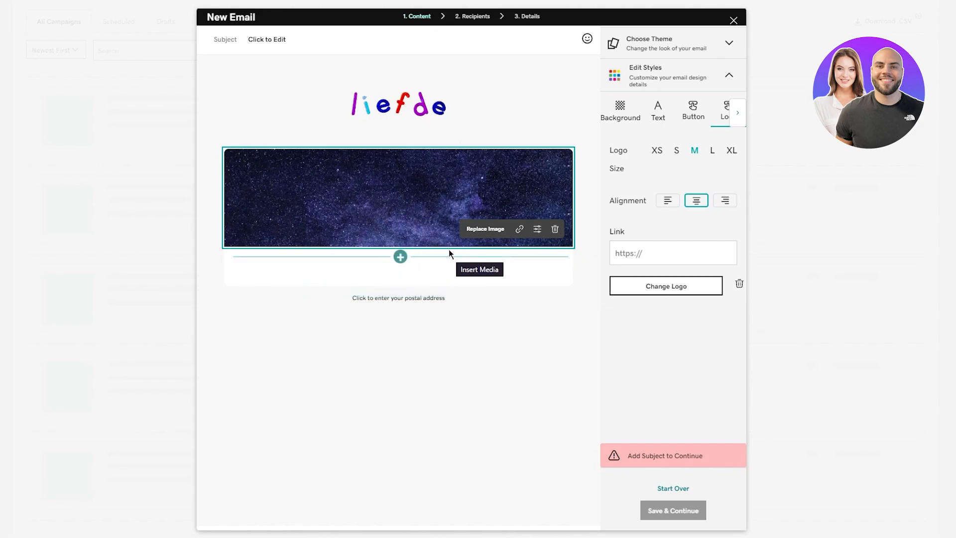
drag(449, 248, 449, 264)
click(297, 371)
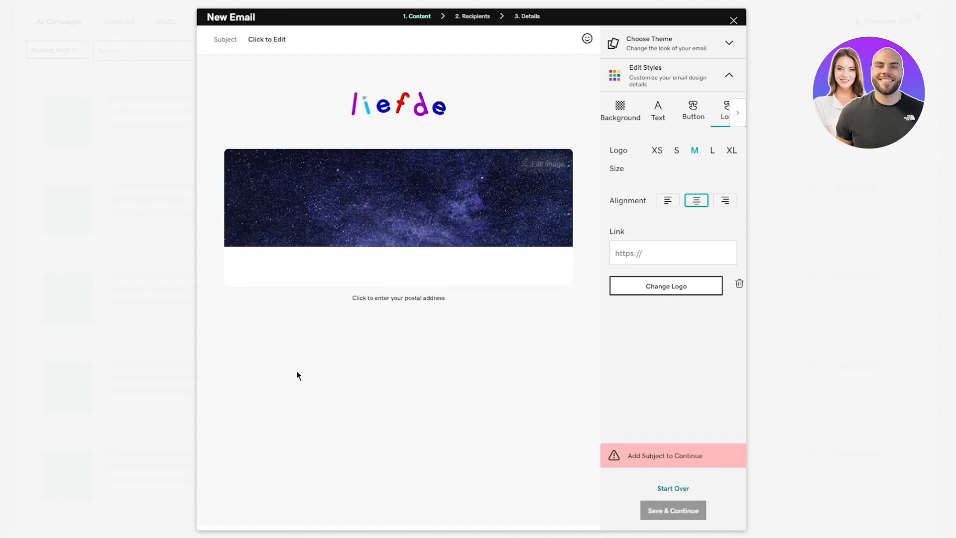
click(417, 297)
Enter the footer text 'hihihhlh klk jlkjlk' and set the email subject to 'art'
text(hihihhlh klk jlkjlk)
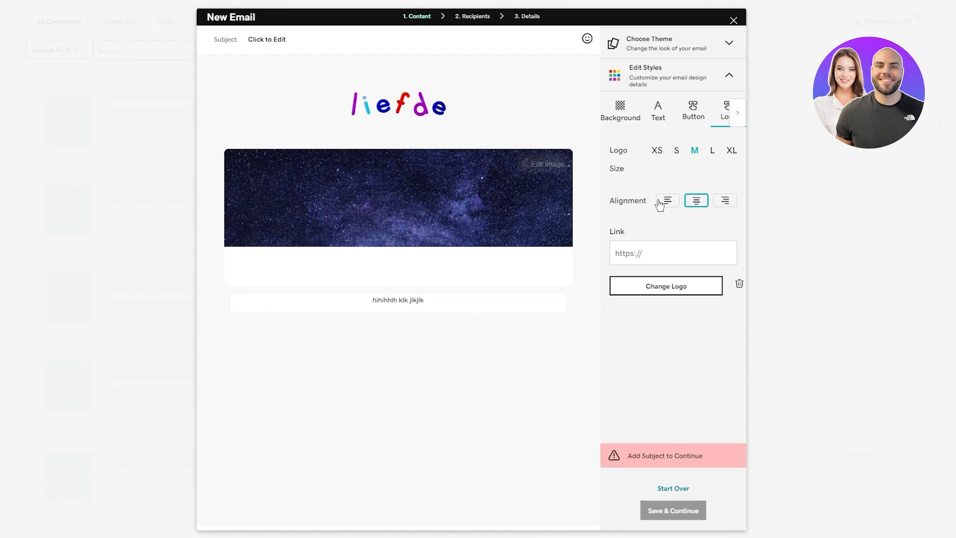
click(584, 236)
click(227, 43)
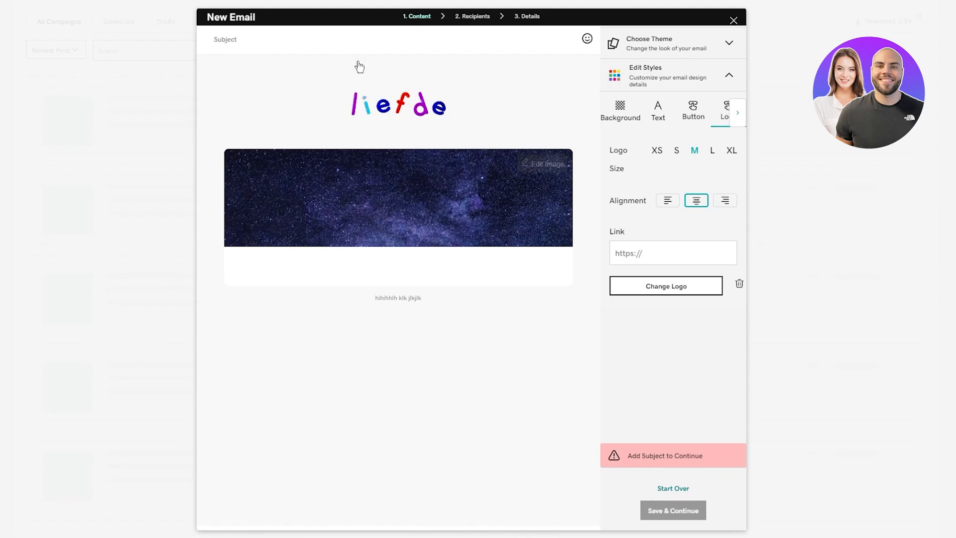
text(art)
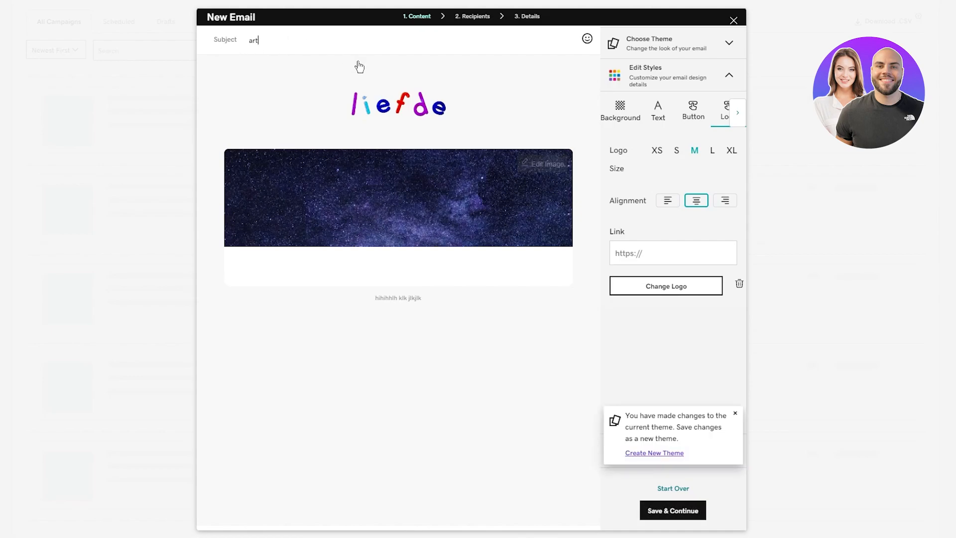
click(736, 415)
Save the email to drafts and address it to an individual contact's e-mail address
click(674, 511)
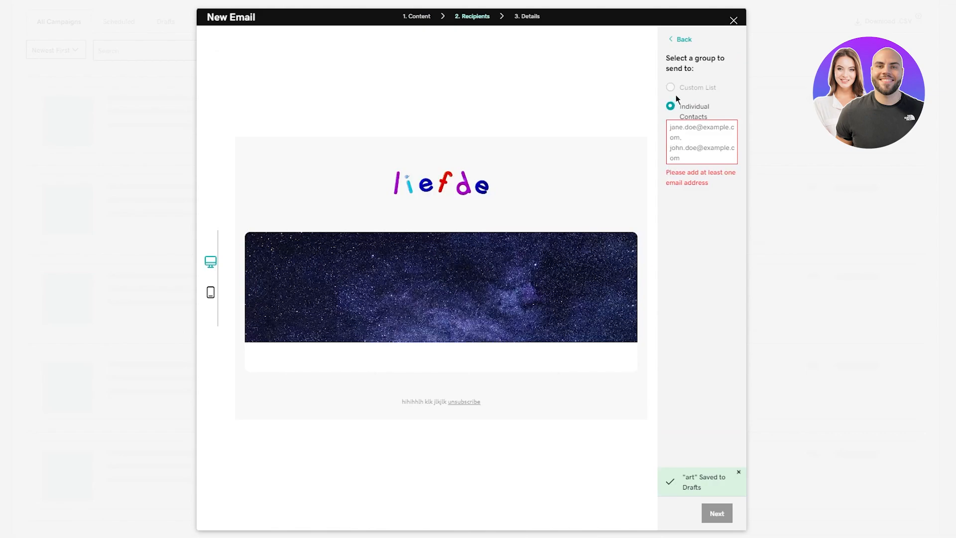
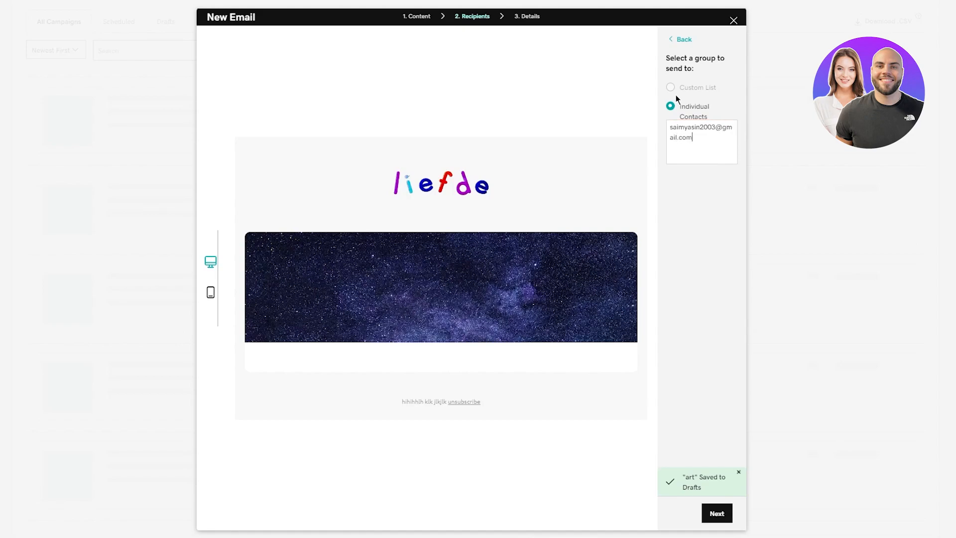
click(738, 472)
Move on to the sending details and delete the old verification email in Temp Mail
click(717, 511)
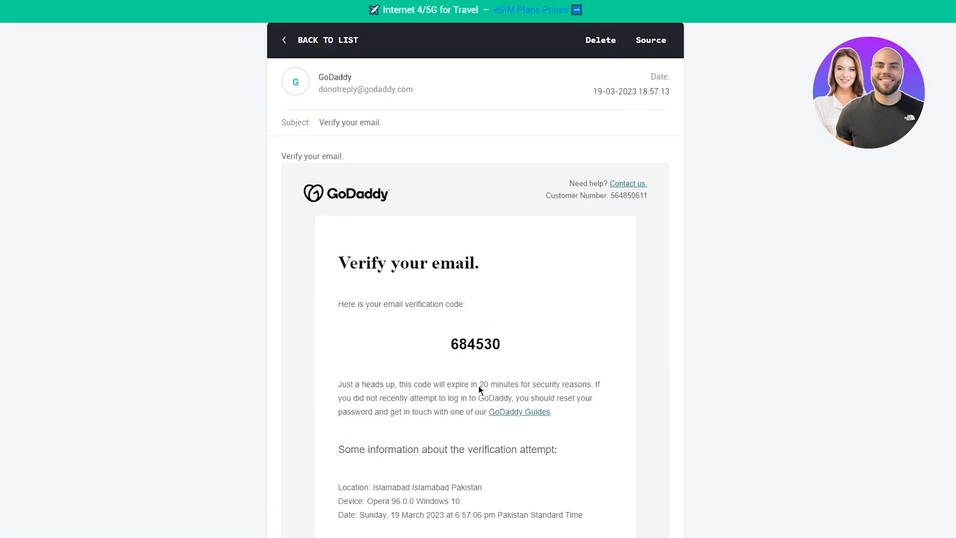
scroll(479, 385, up, 5)
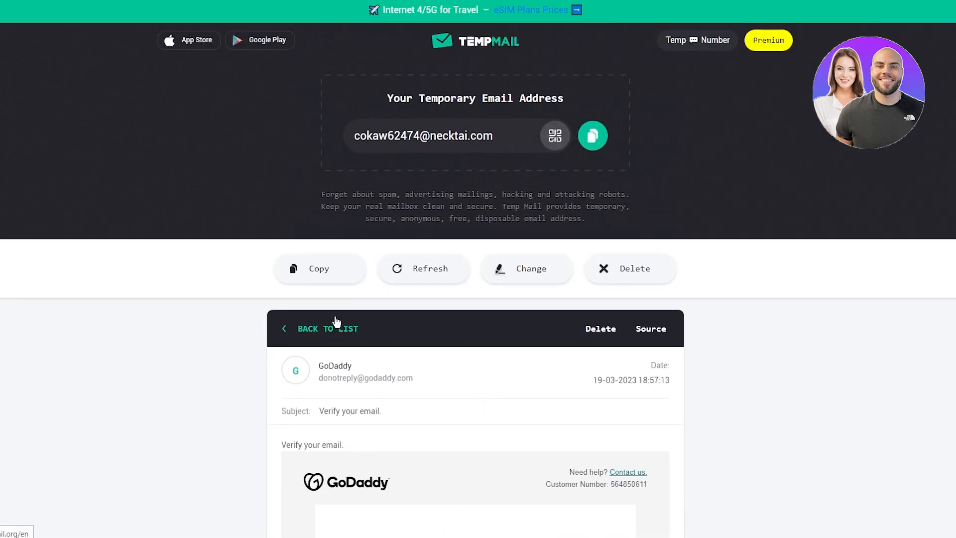
click(601, 328)
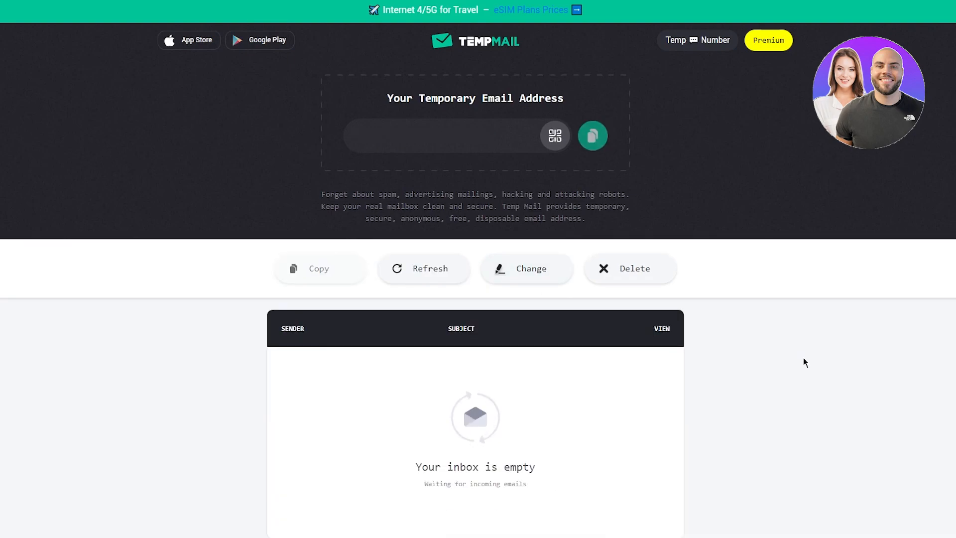
scroll(803, 358, down, 3)
scroll(646, 237, up, 3)
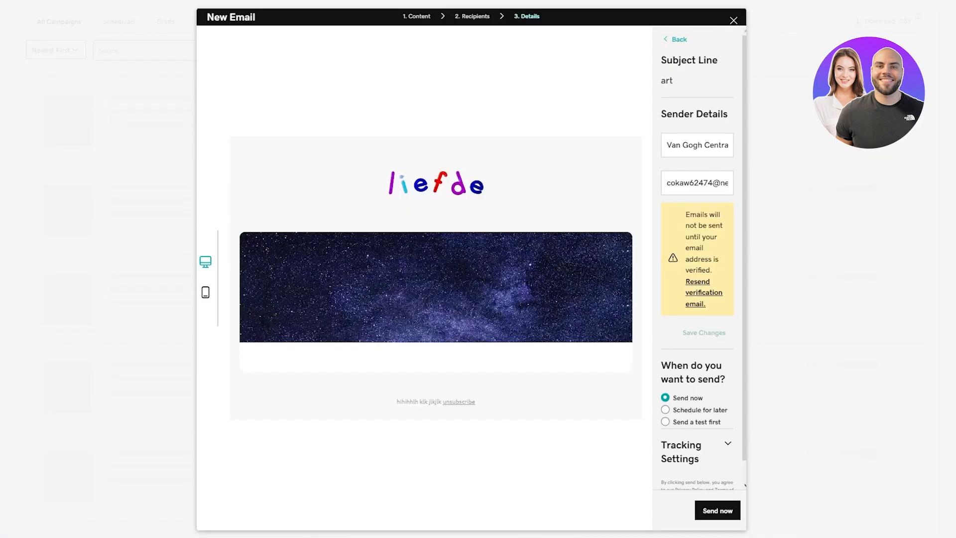
scroll(648, 249, down, 1)
scroll(706, 296, down, 1)
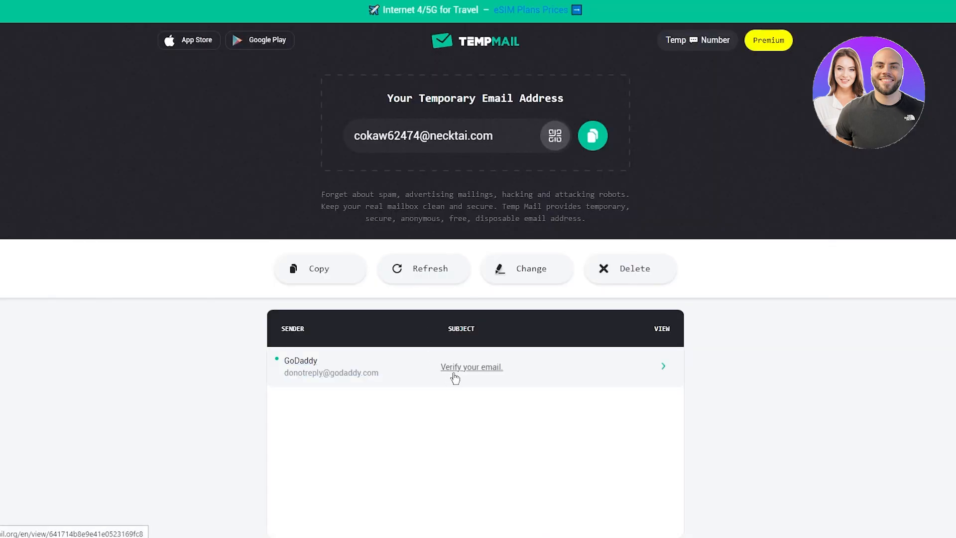
Open GoDaddy's verification email, resend the sender verification, and refresh the inbox
click(455, 378)
scroll(582, 431, down, 5)
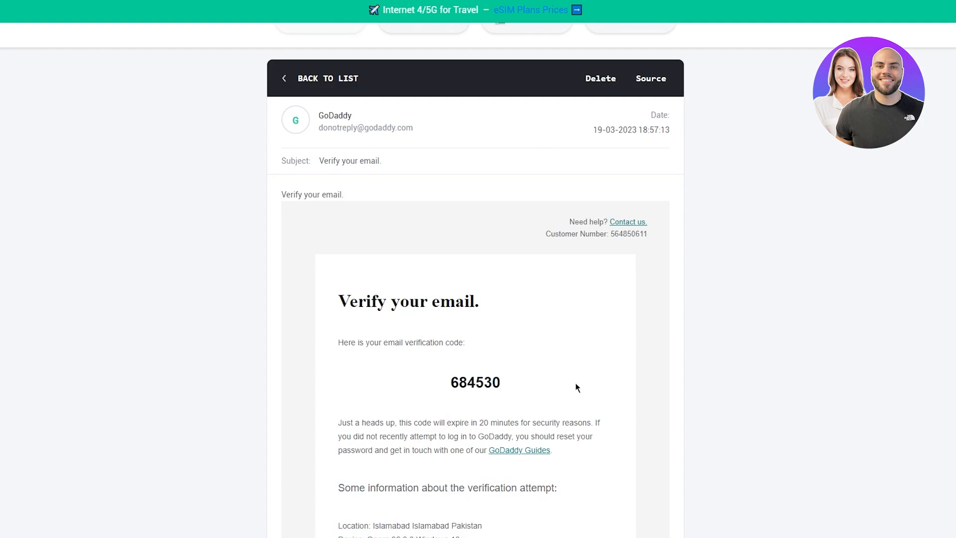
scroll(577, 387, down, 5)
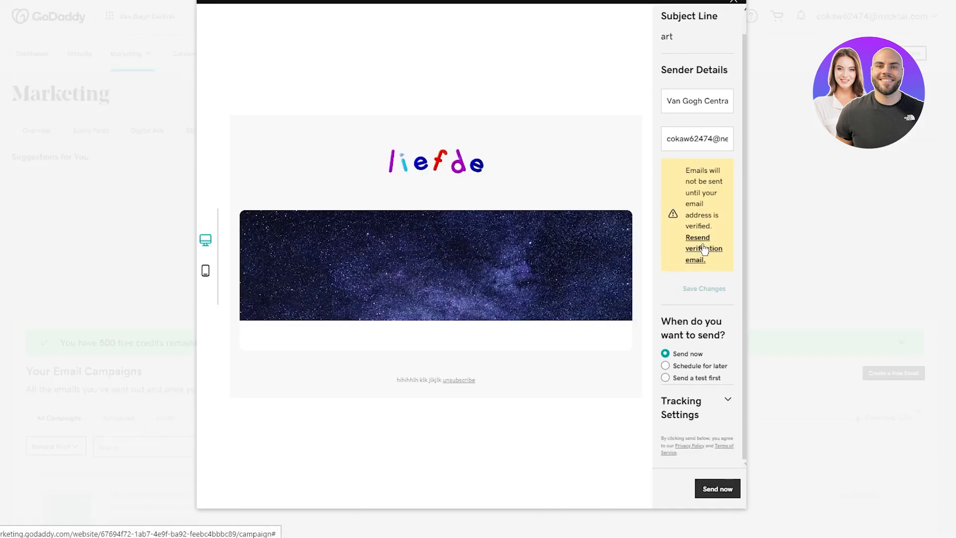
click(703, 248)
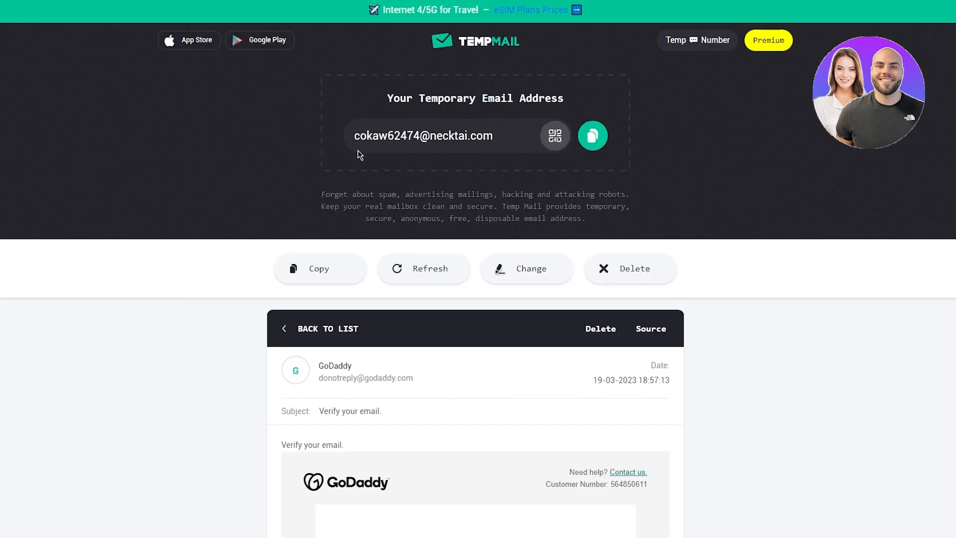
click(418, 270)
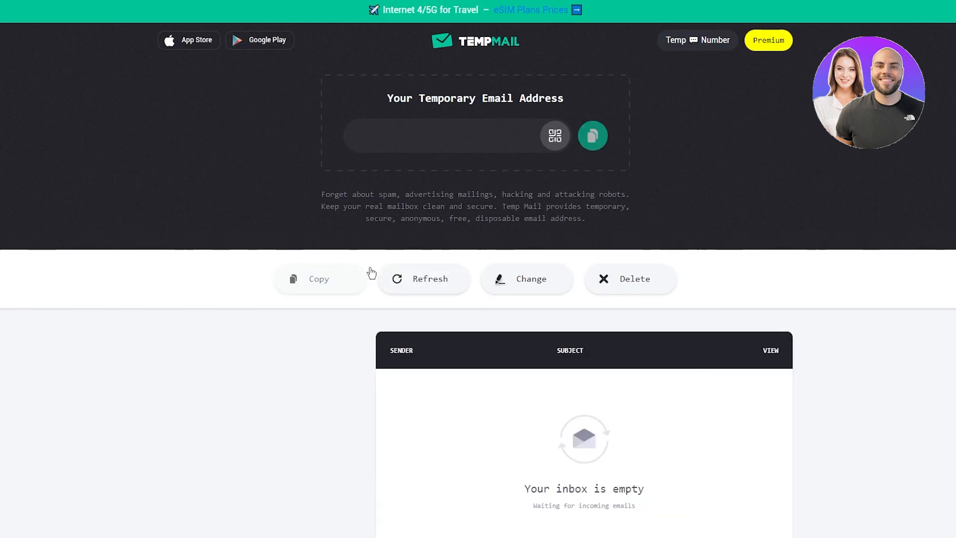
scroll(252, 338, down, 2)
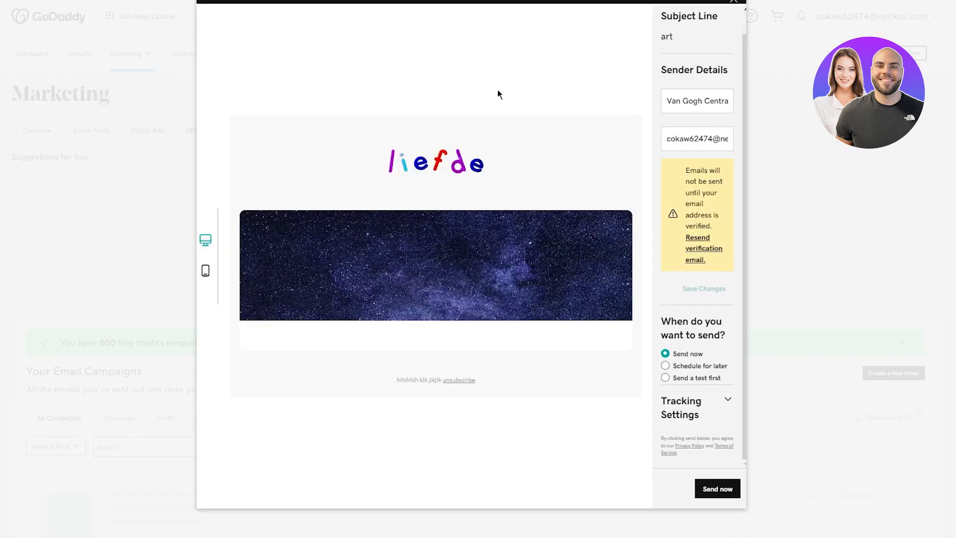
scroll(625, 264, down, 8)
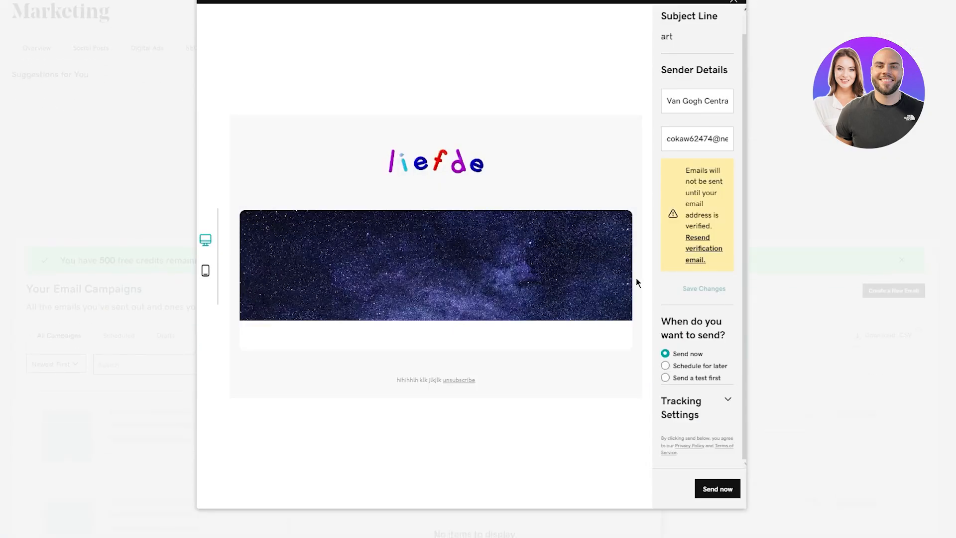
Send the 'art' campaign and open the new GoDaddy verification email
click(725, 491)
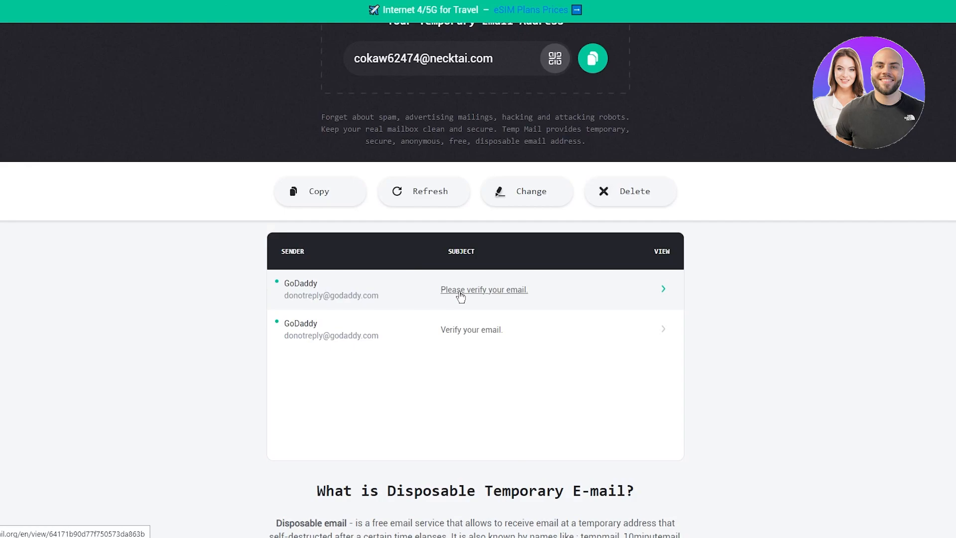
click(460, 296)
scroll(542, 365, down, 5)
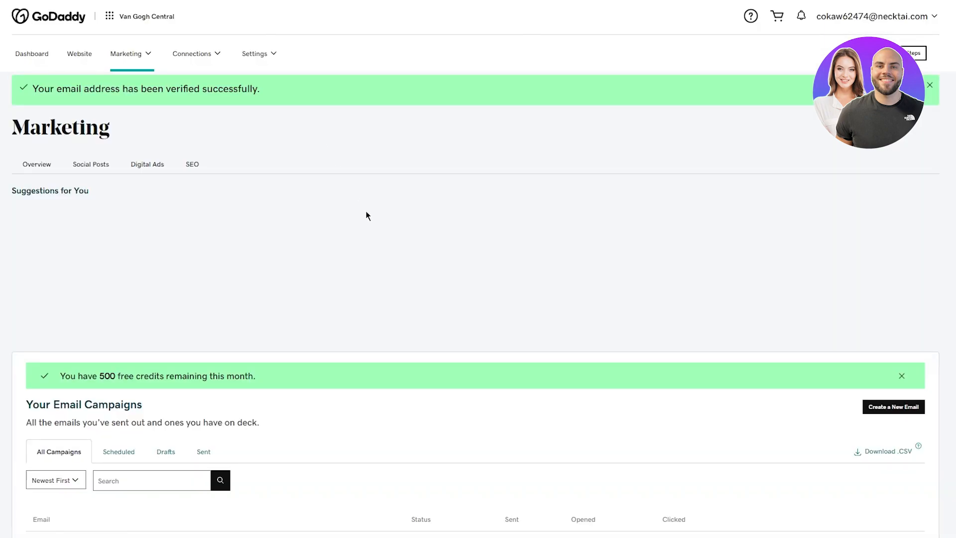
scroll(366, 211, down, 3)
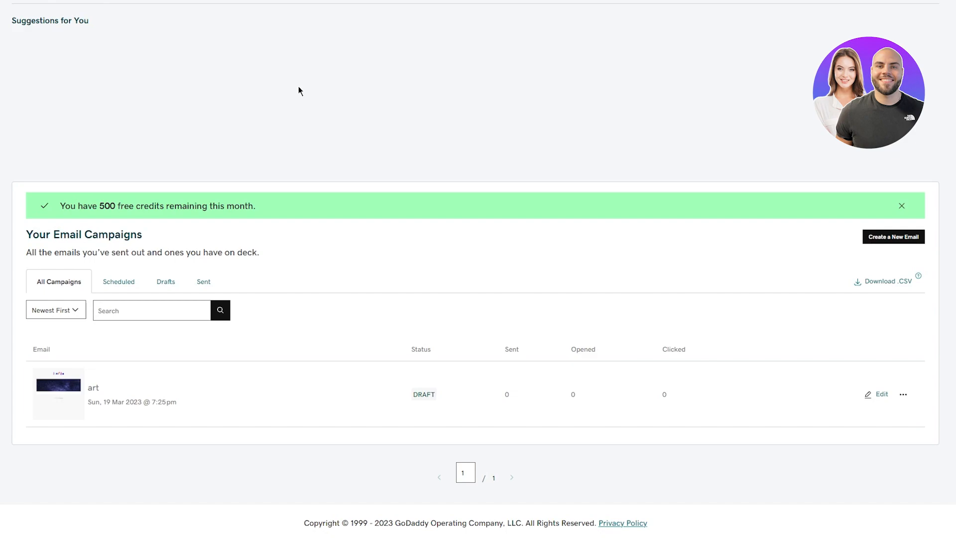
scroll(297, 91, up, 3)
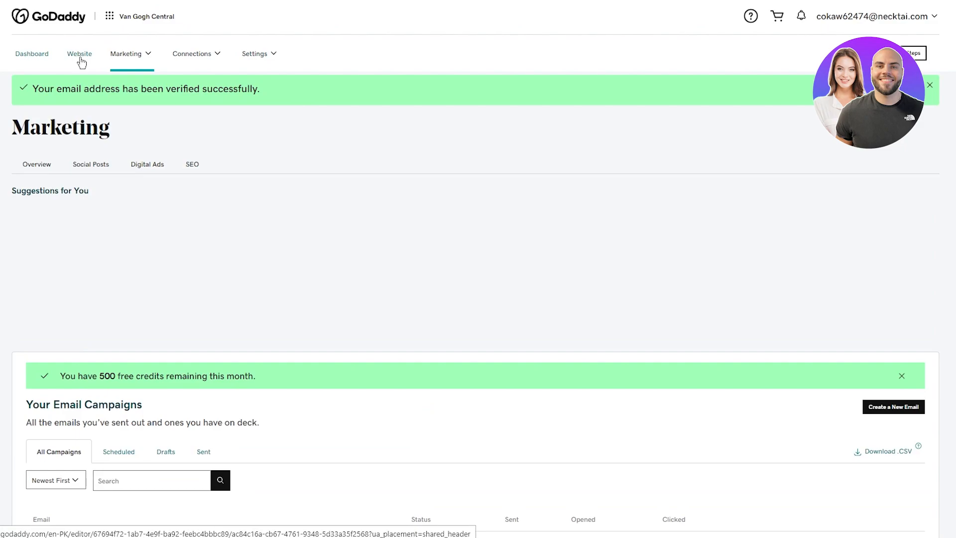
Preview the Van Gogh Central site, then scroll the dashboard down to Other ways to grow
click(20, 55)
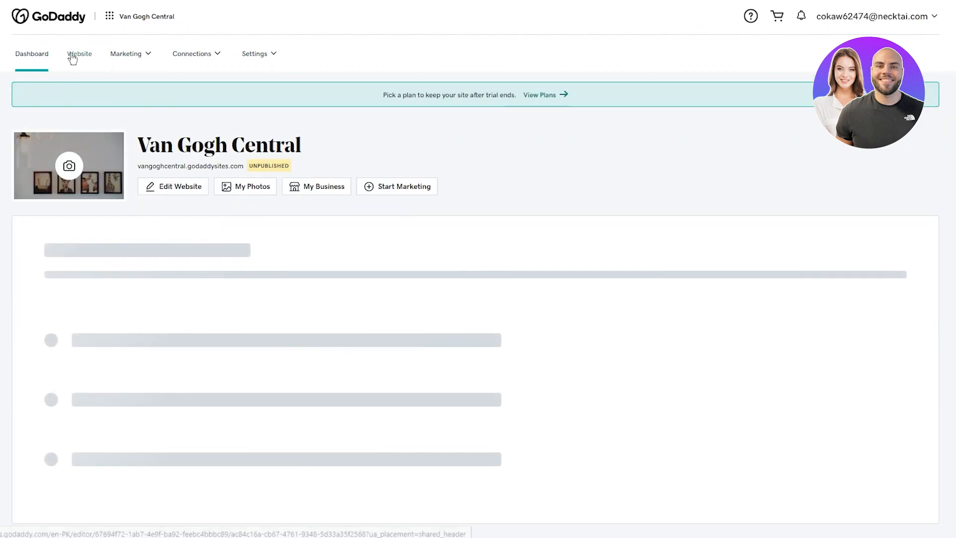
click(72, 55)
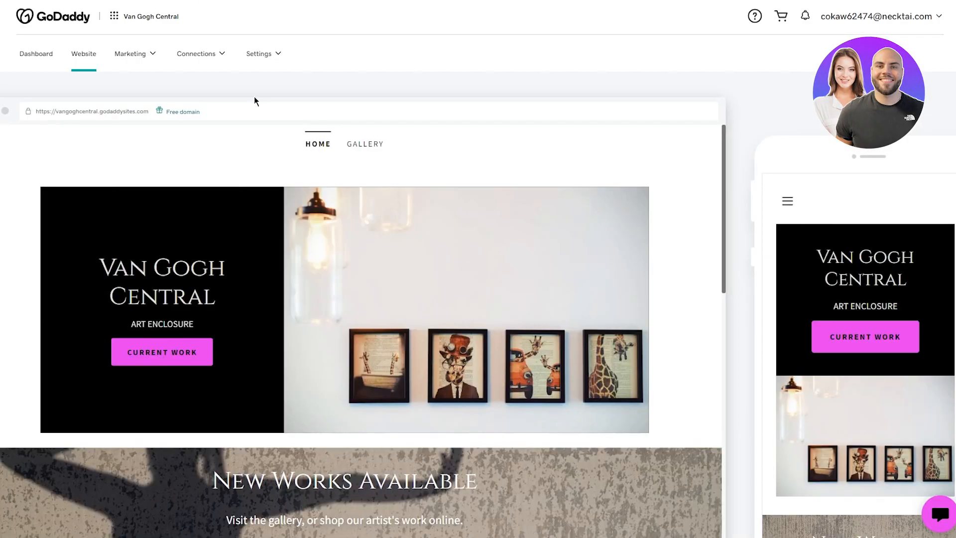
scroll(527, 302, down, 12)
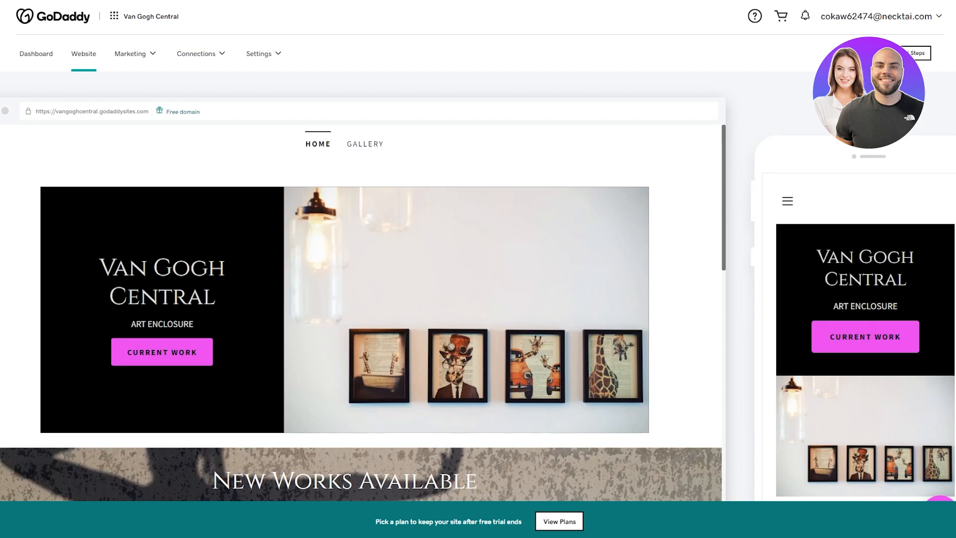
scroll(921, 178, down, 7)
scroll(921, 179, up, 7)
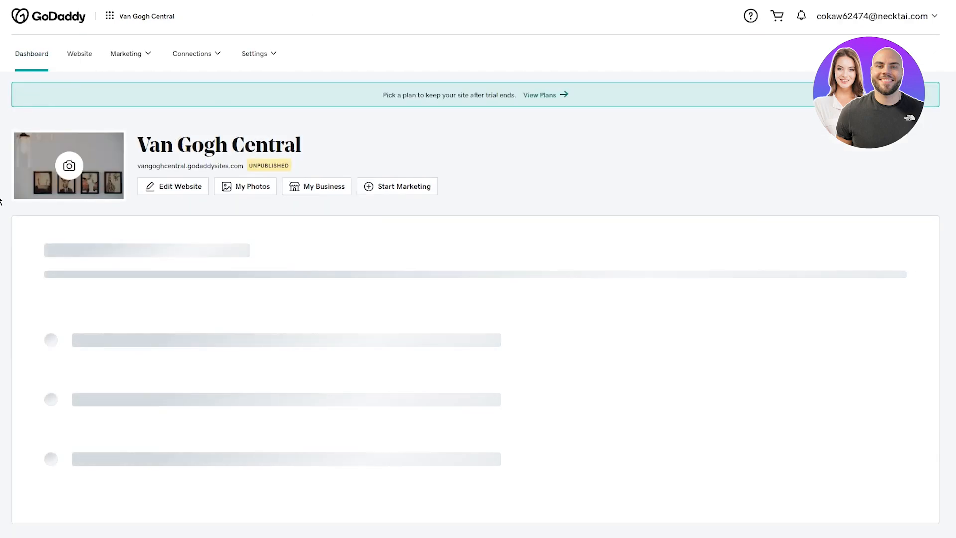
scroll(1, 201, down, 3)
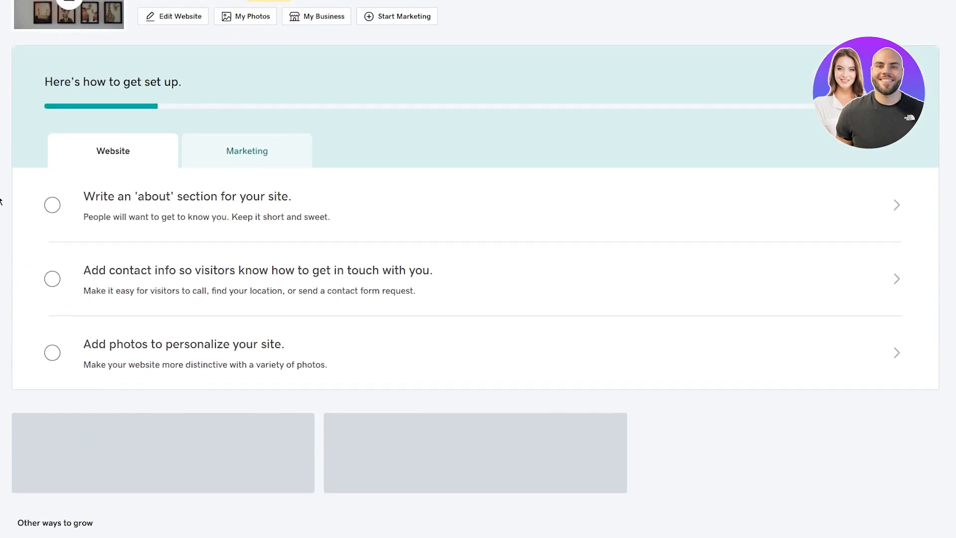
scroll(1, 201, down, 6)
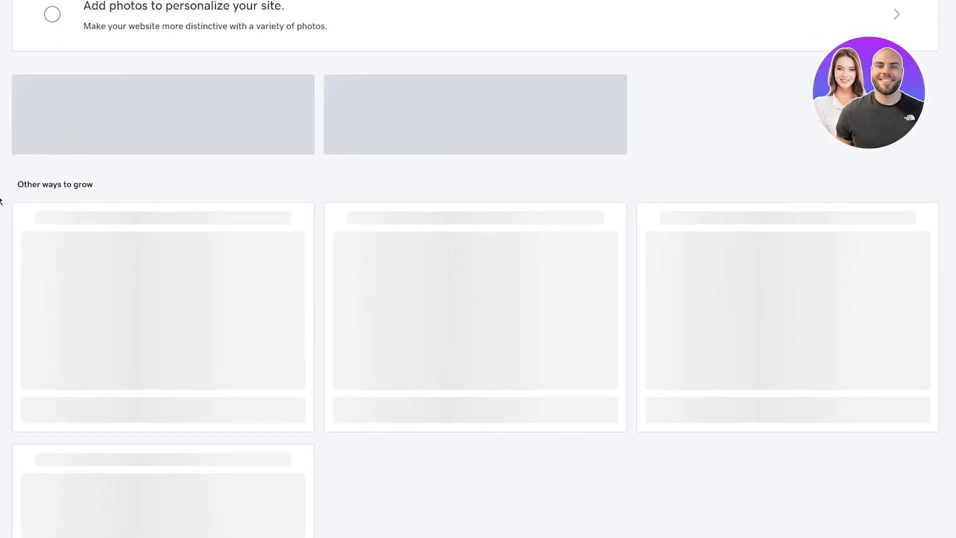
scroll(1, 201, down, 4)
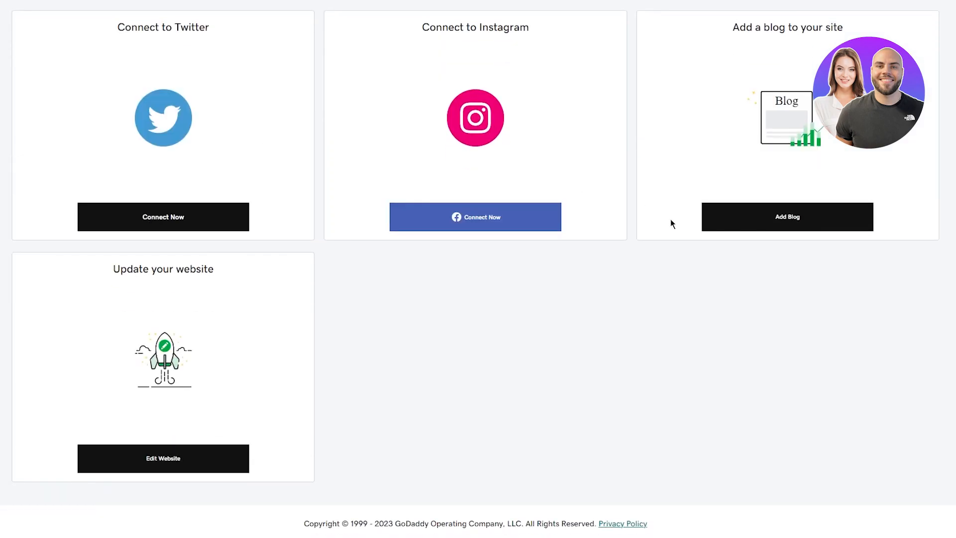
Add a blog to the site by inserting a blog list section layout
click(795, 206)
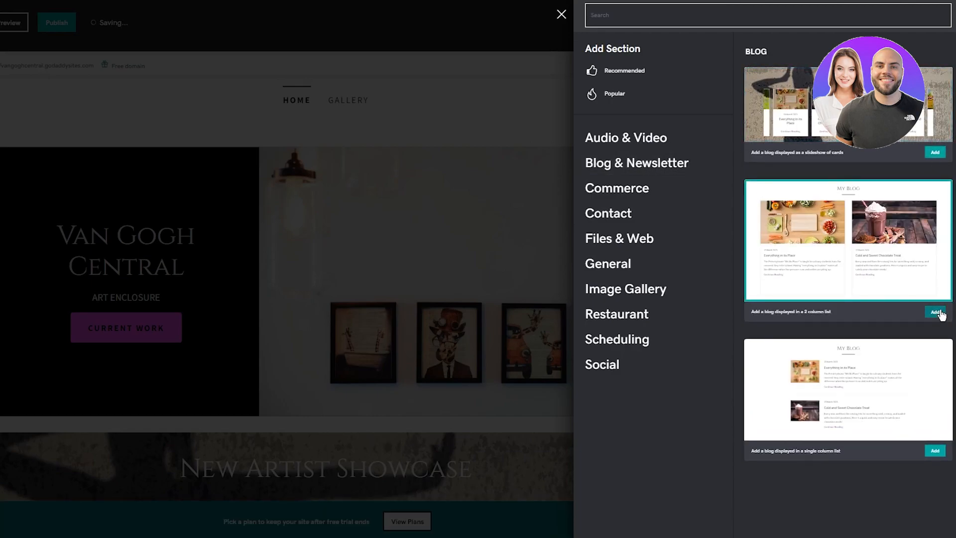
click(935, 452)
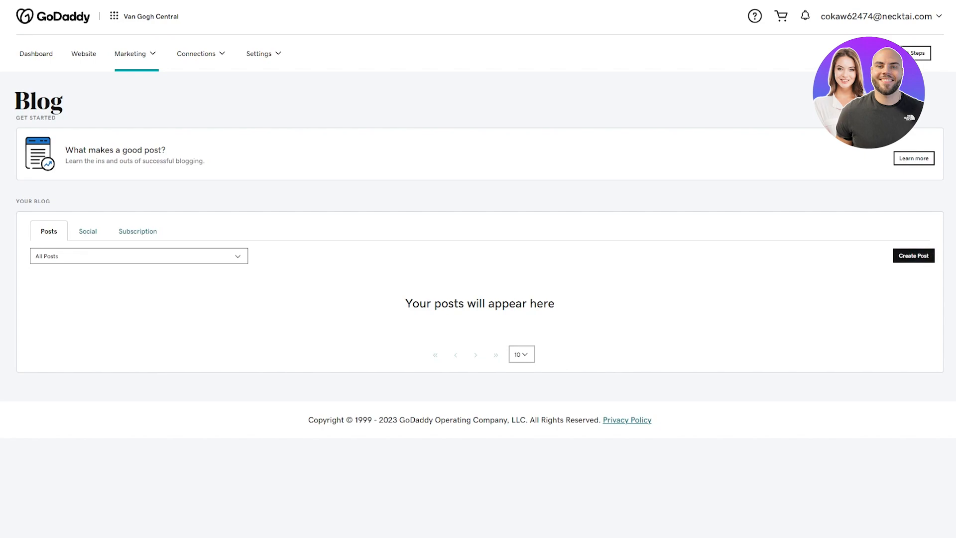
Create a new blog post titled 'ART' with the body 'best art you will find.'
click(914, 256)
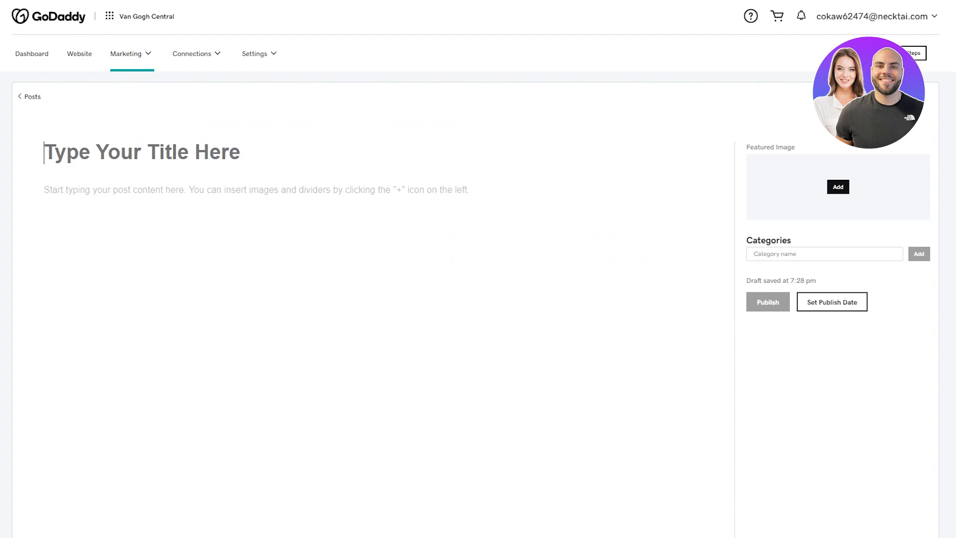
text(AAA)
key(BackSpace)
key(BackSpace)
text(RT)
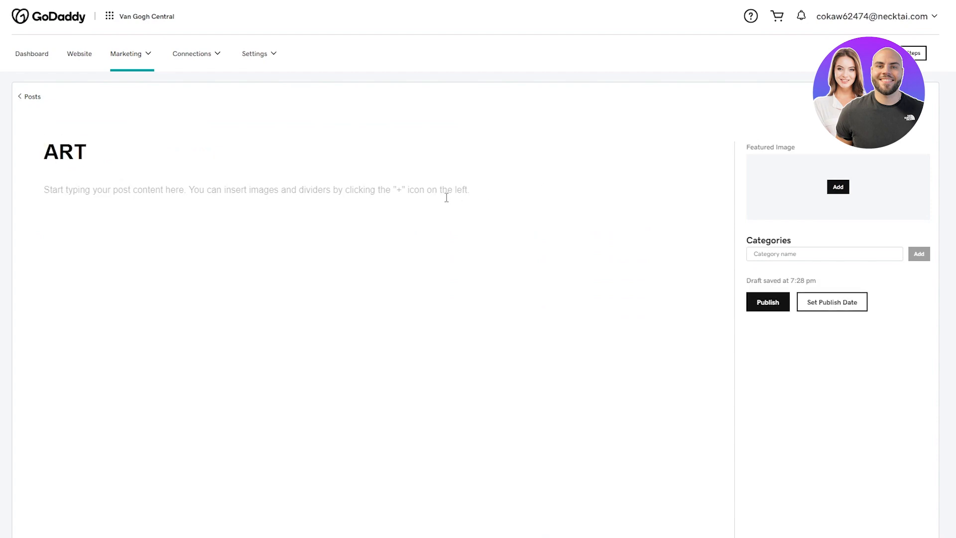
click(434, 203)
text(best art you will find.)
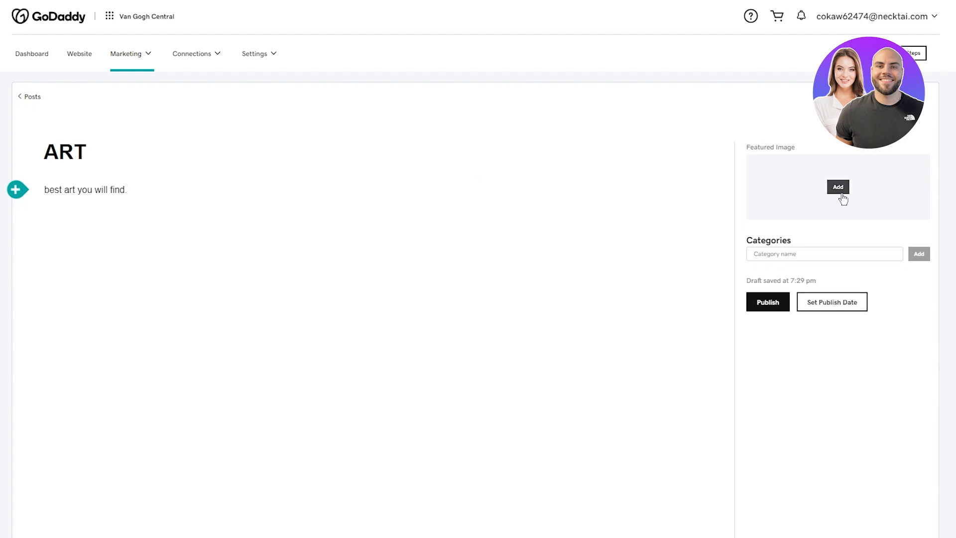
Set the starry night-sky image as the post's featured image
click(841, 194)
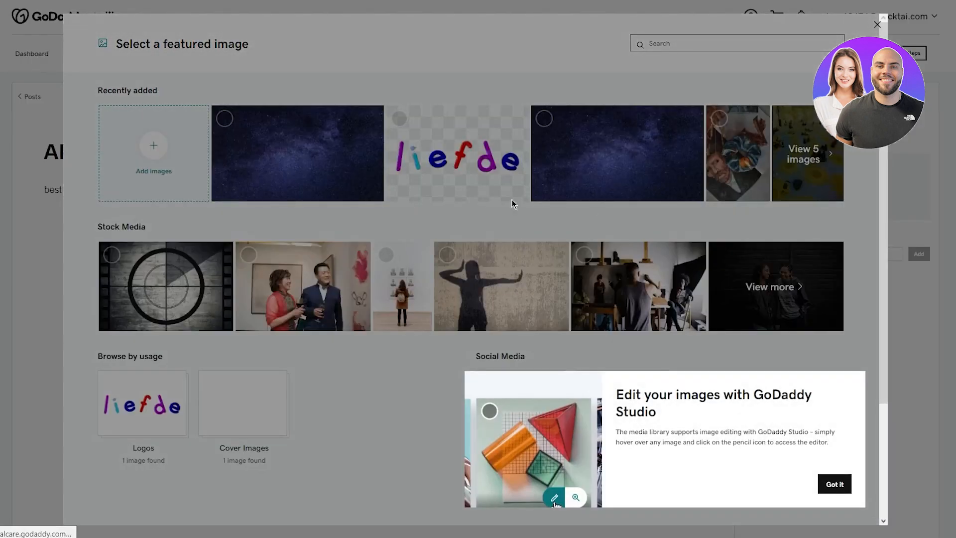
click(833, 482)
click(616, 181)
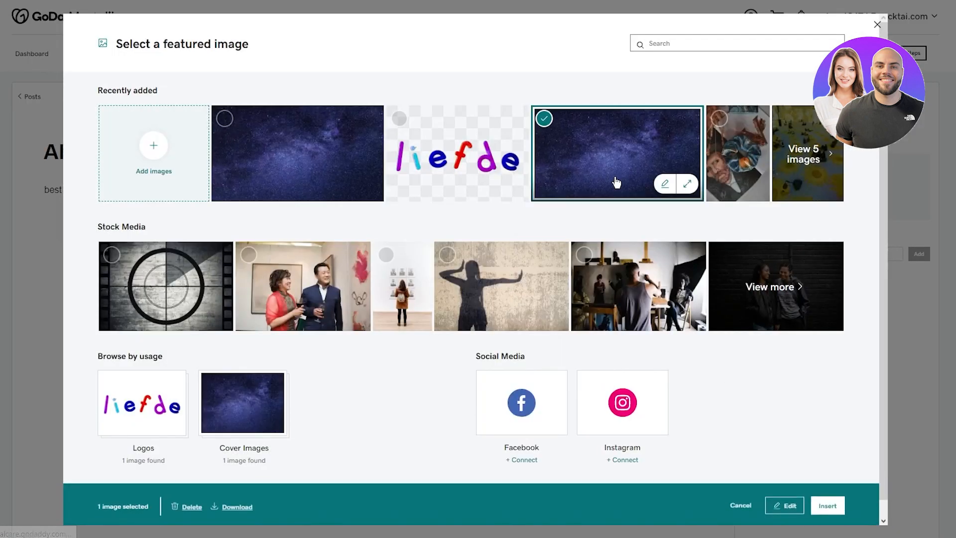
click(827, 501)
scroll(799, 383, down, 3)
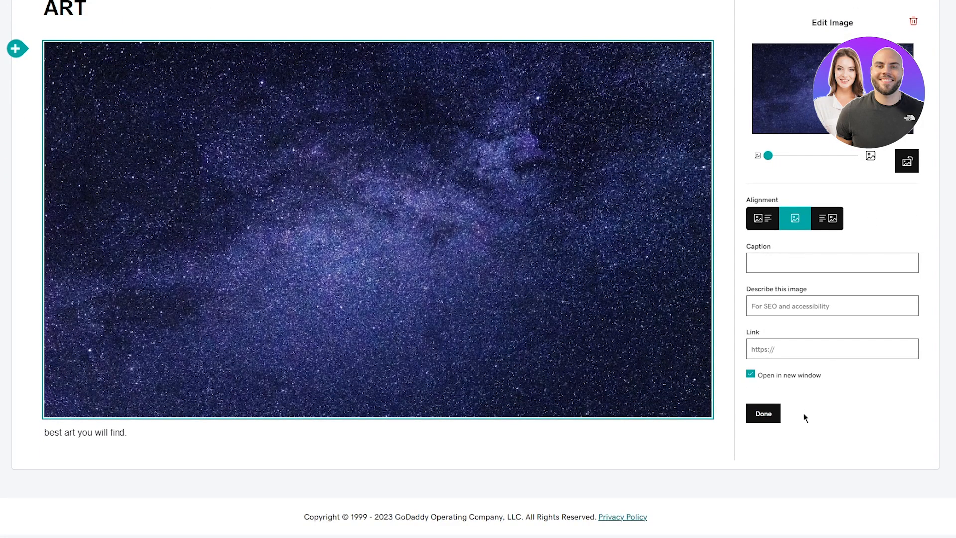
click(770, 421)
scroll(770, 420, up, 3)
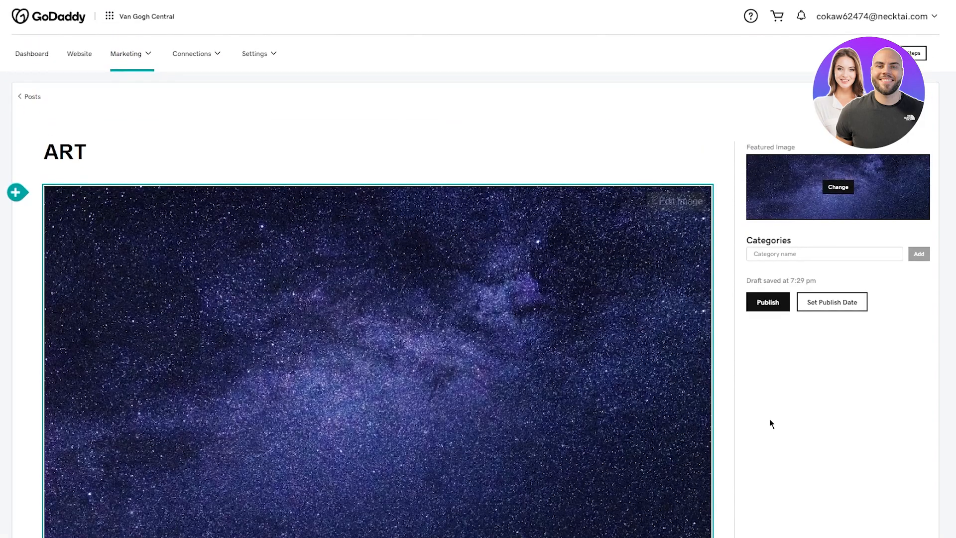
scroll(770, 420, down, 3)
Publish the ART blog post and dismiss the publish-your-site reminder
click(765, 199)
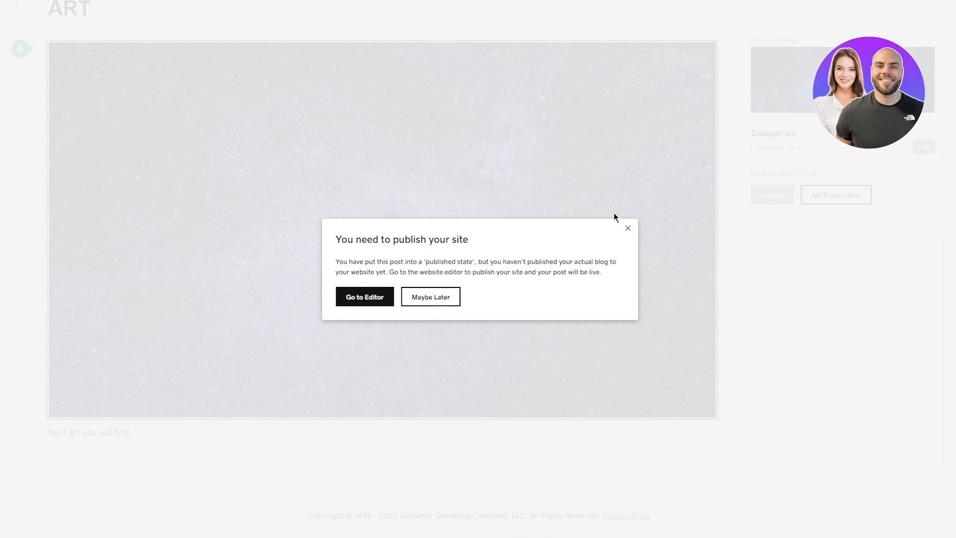
click(628, 228)
scroll(620, 209, up, 3)
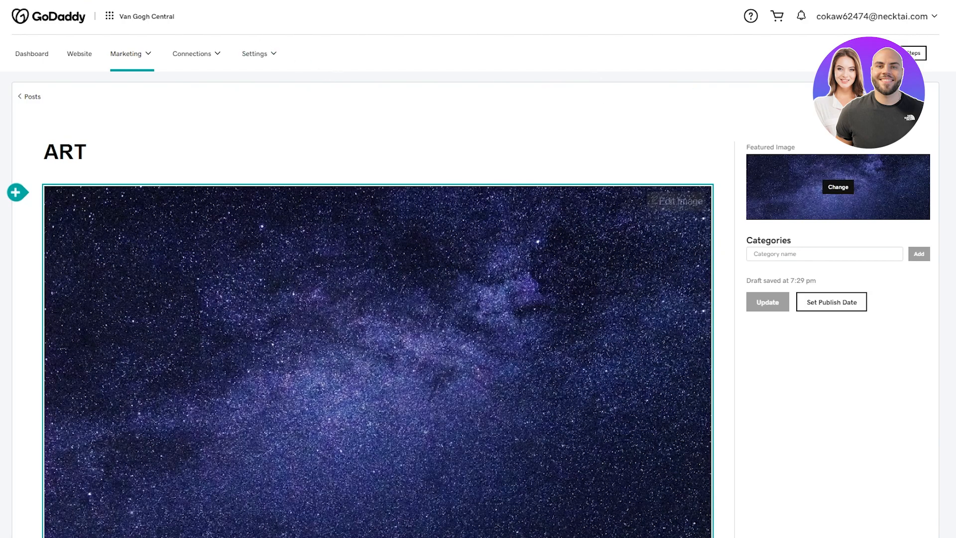
Scroll the site preview to the ART post in My Blog, then view and close the plan options
click(77, 56)
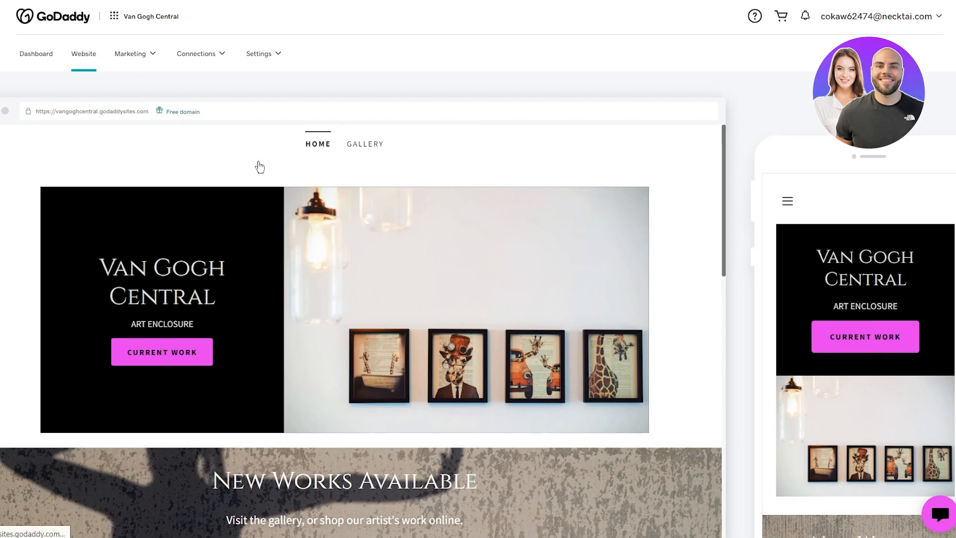
scroll(299, 167, down, 5)
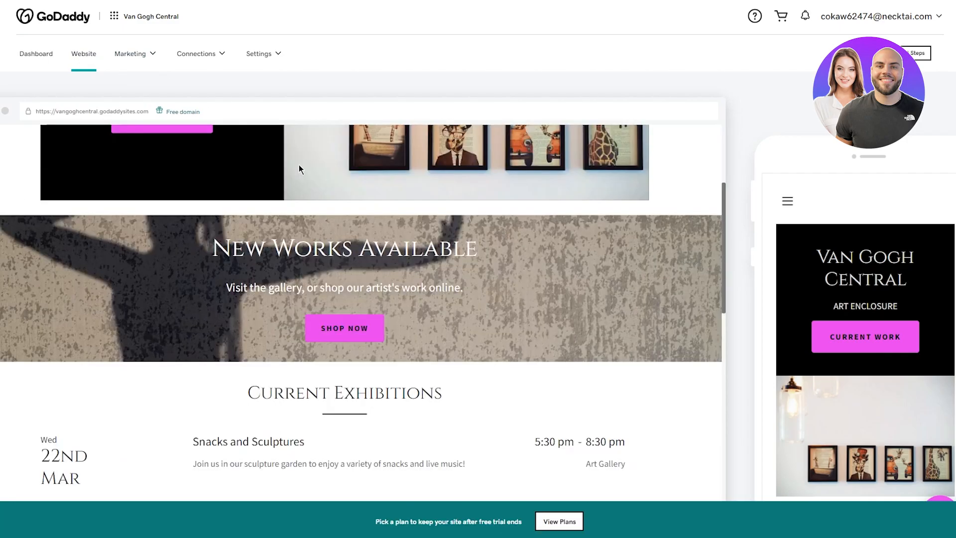
scroll(442, 271, down, 3)
scroll(441, 270, up, 8)
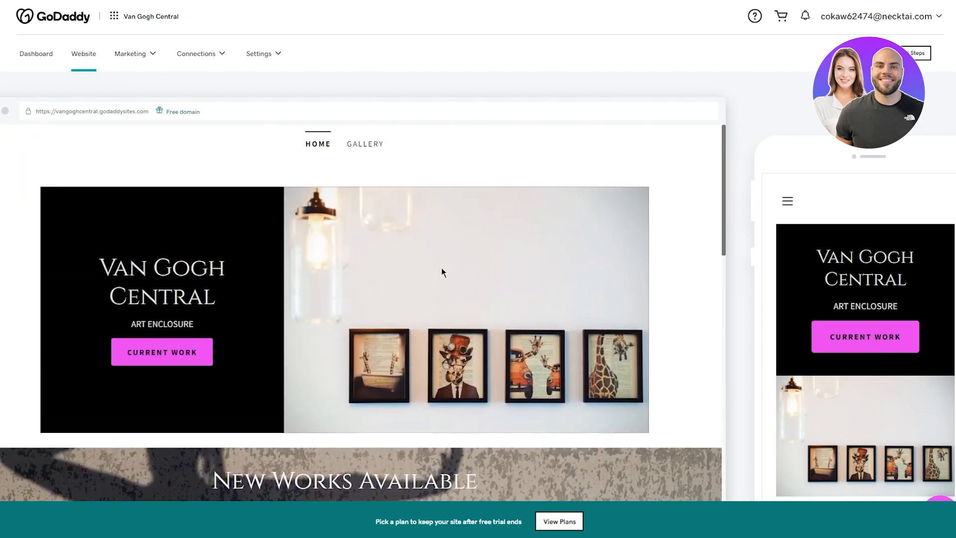
scroll(641, 198, down, 15)
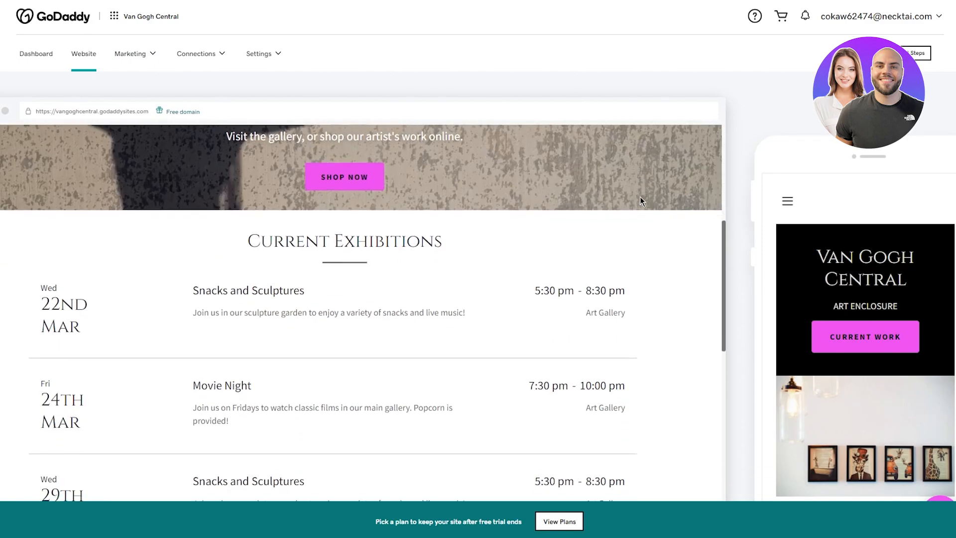
scroll(641, 198, up, 7)
scroll(640, 196, up, 2)
scroll(641, 196, down, 10)
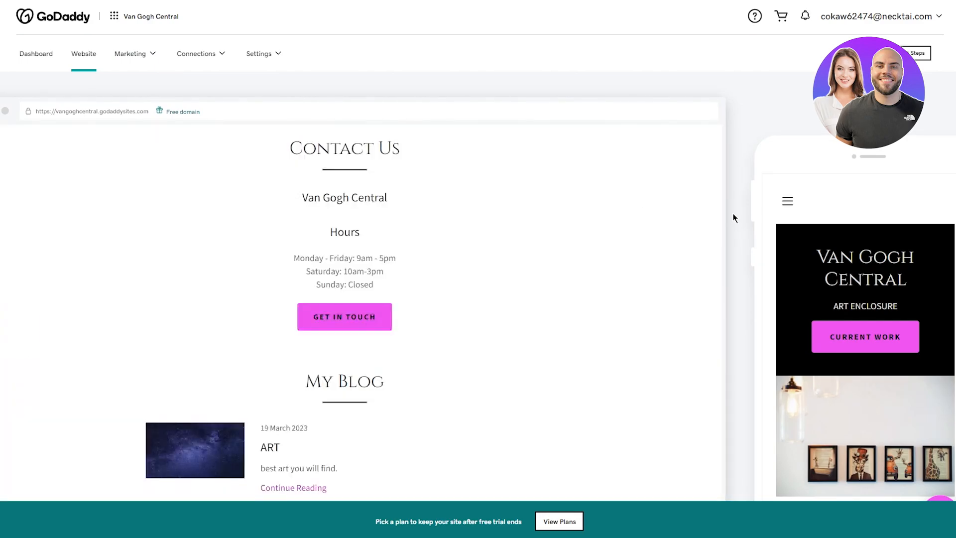
scroll(608, 207, up, 12)
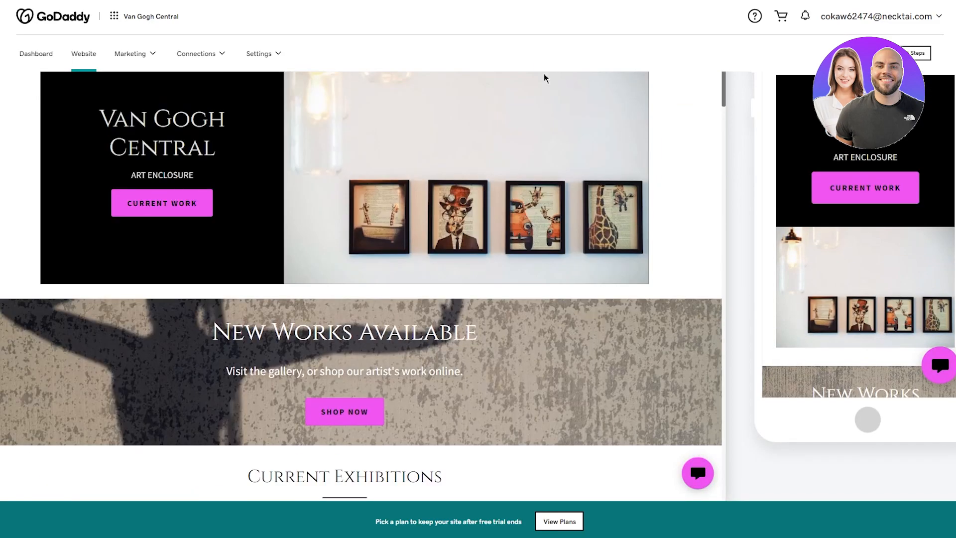
click(557, 521)
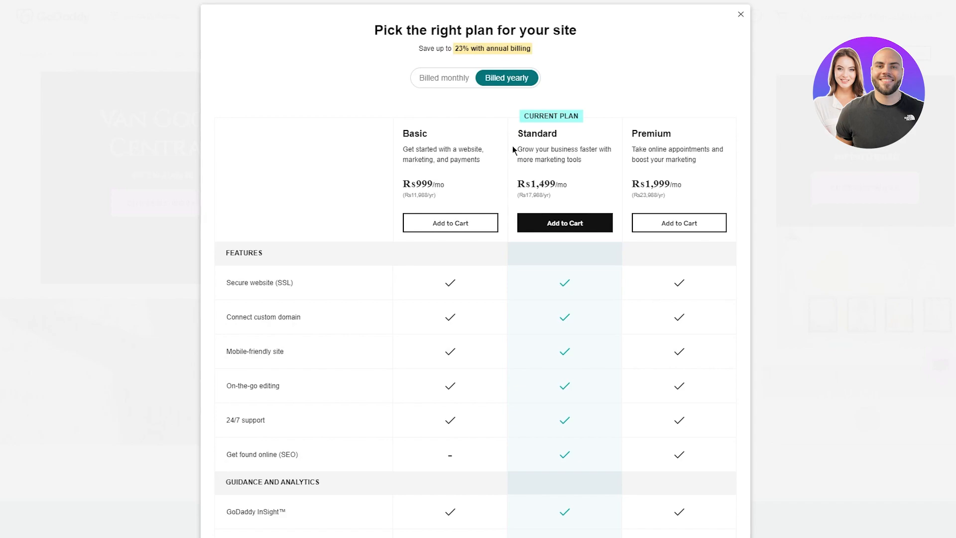
click(740, 15)
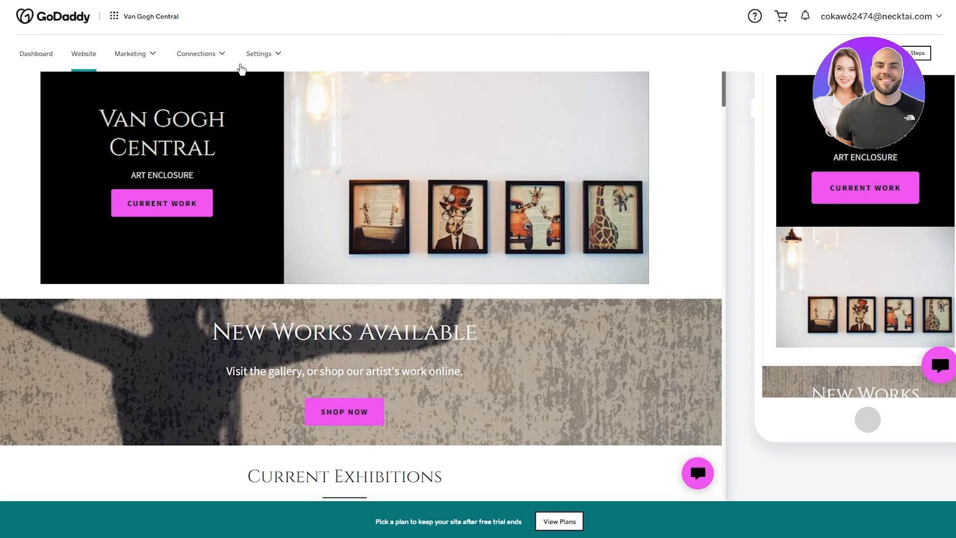